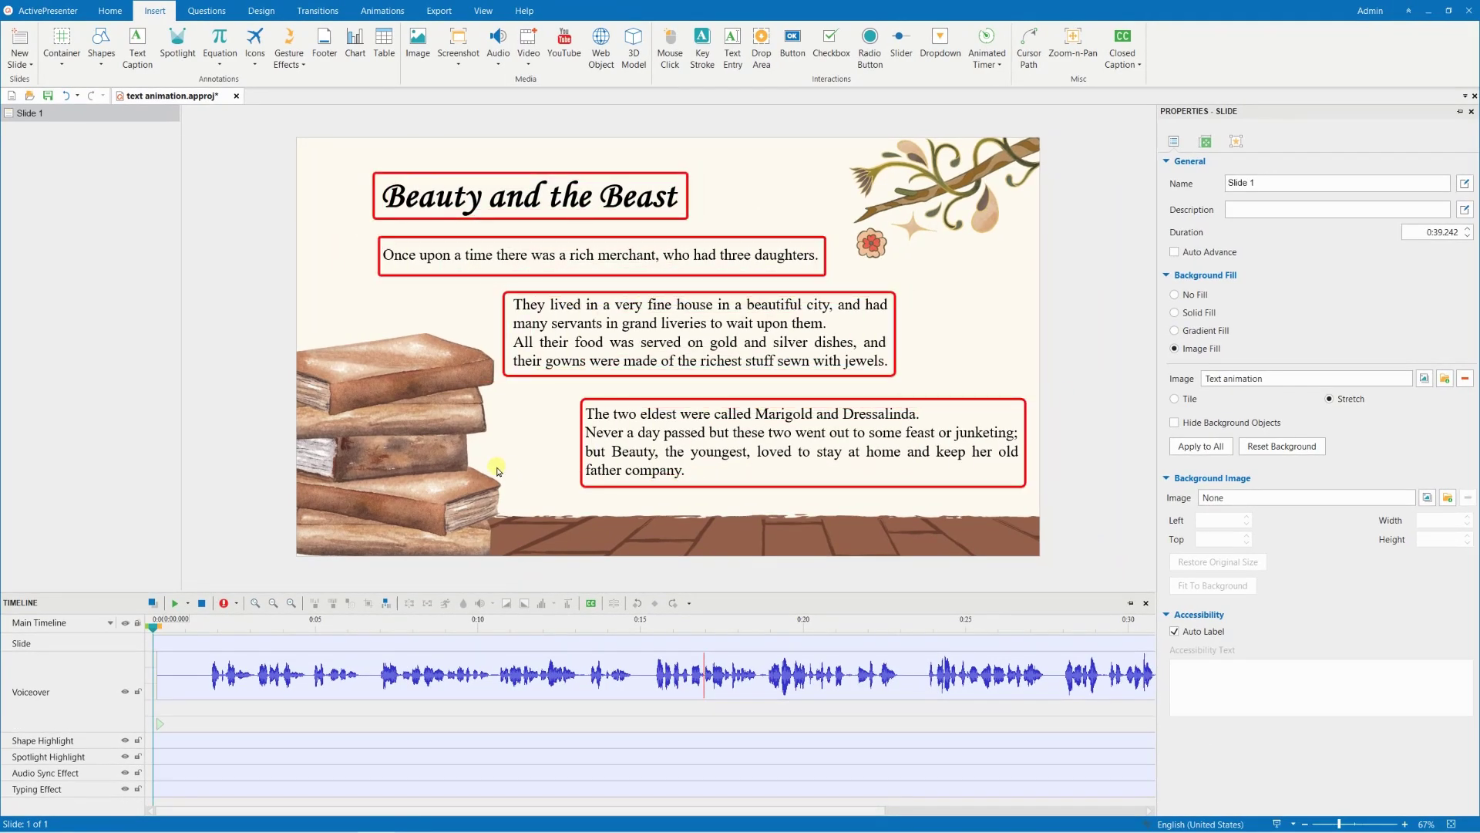
# - Check which captions the Typing Effect, Audio Sync, Spotlight and Shape Highlight tracks control
pyautogui.click(238, 794)
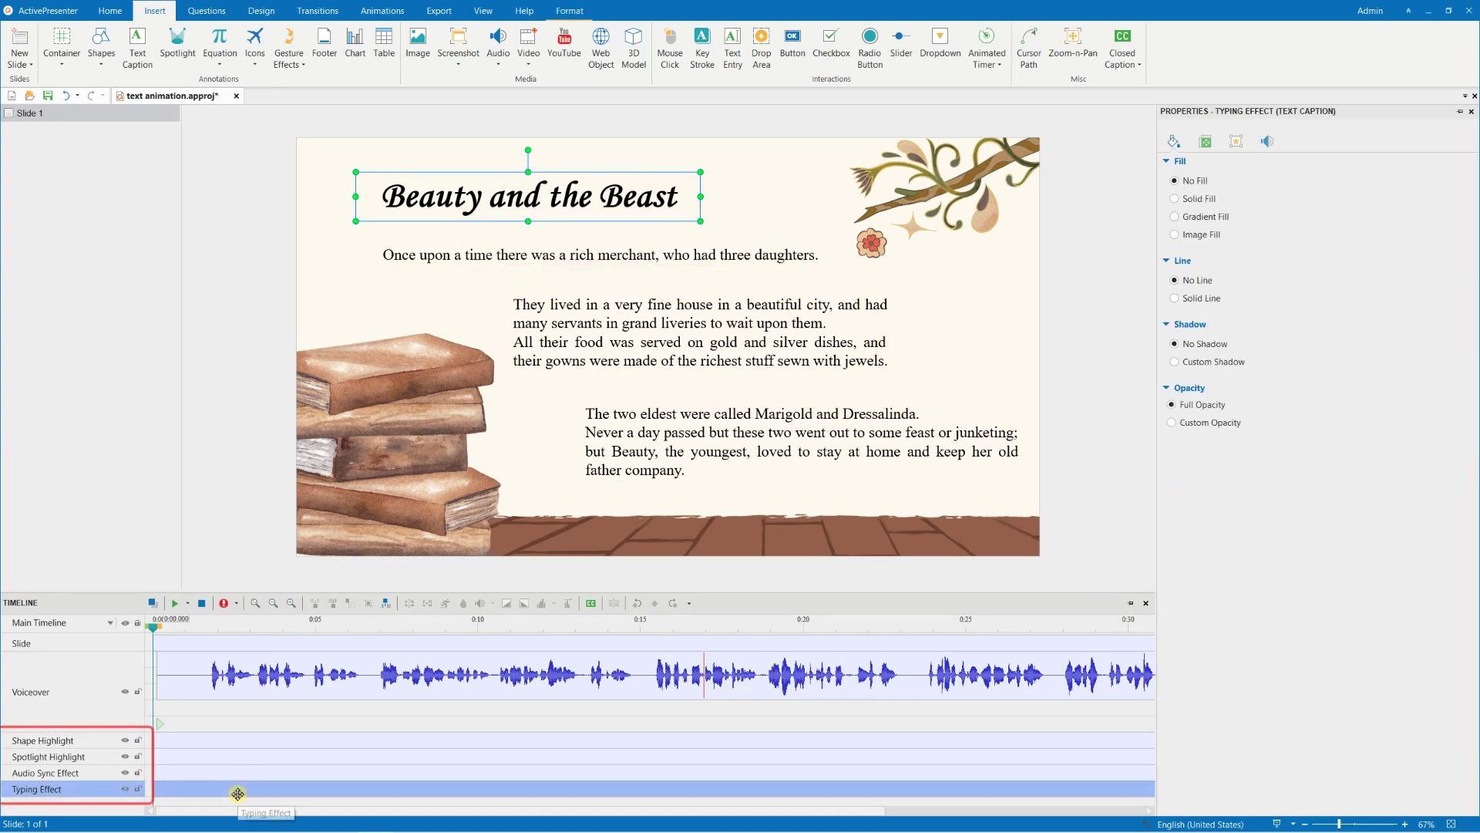
pyautogui.click(432, 259)
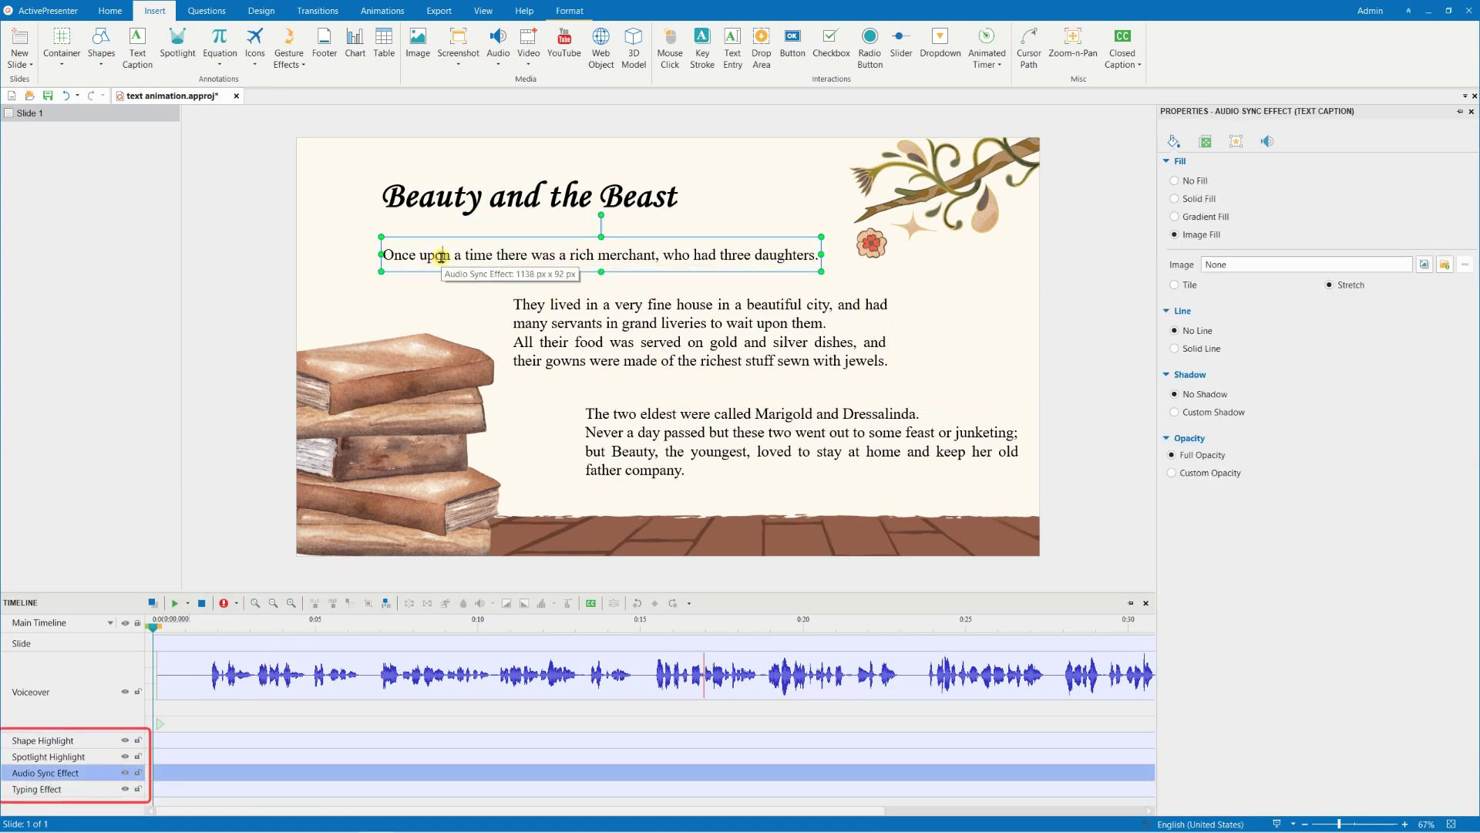
pyautogui.click(521, 308)
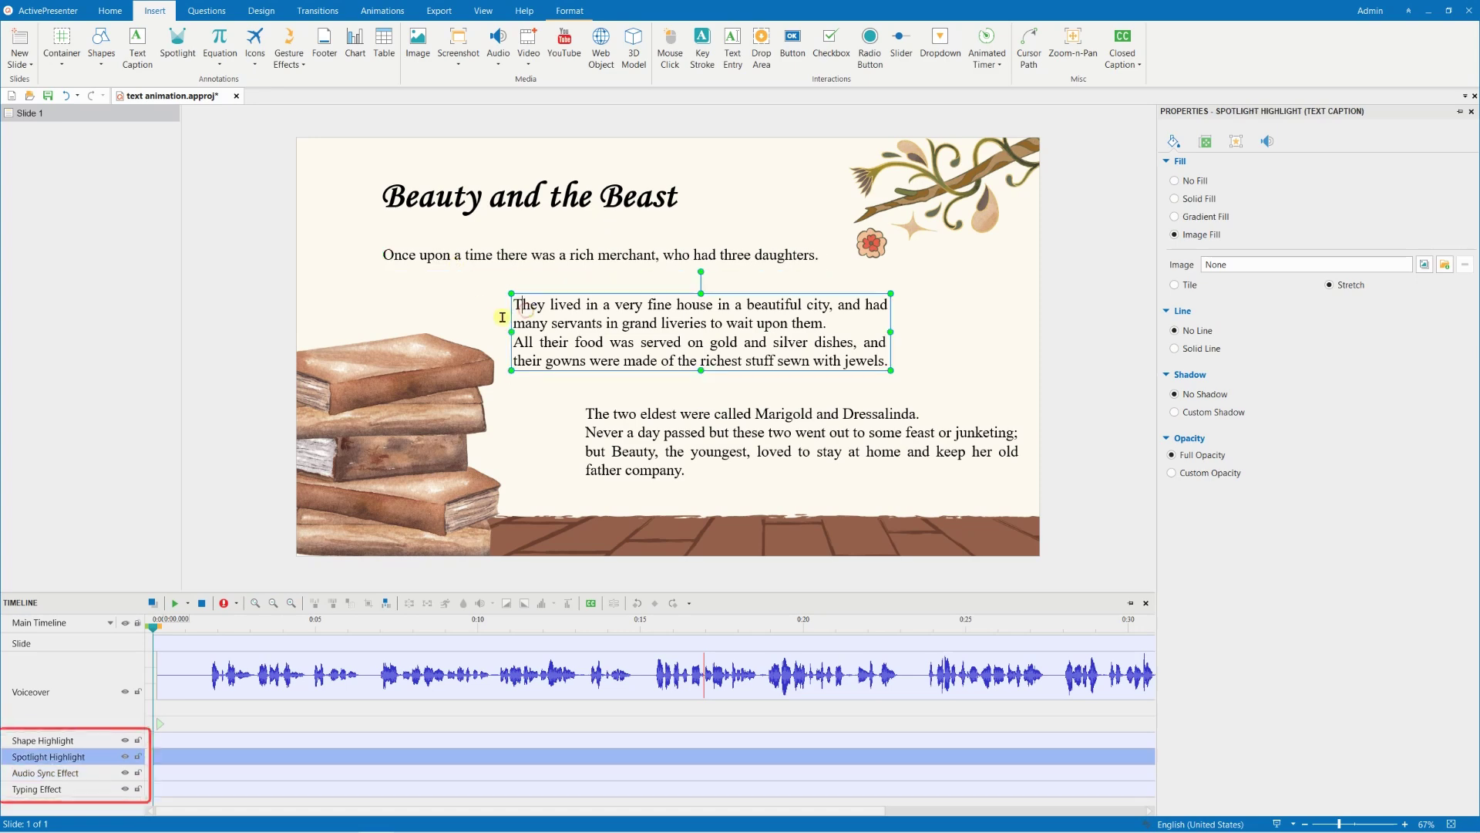
pyautogui.click(646, 446)
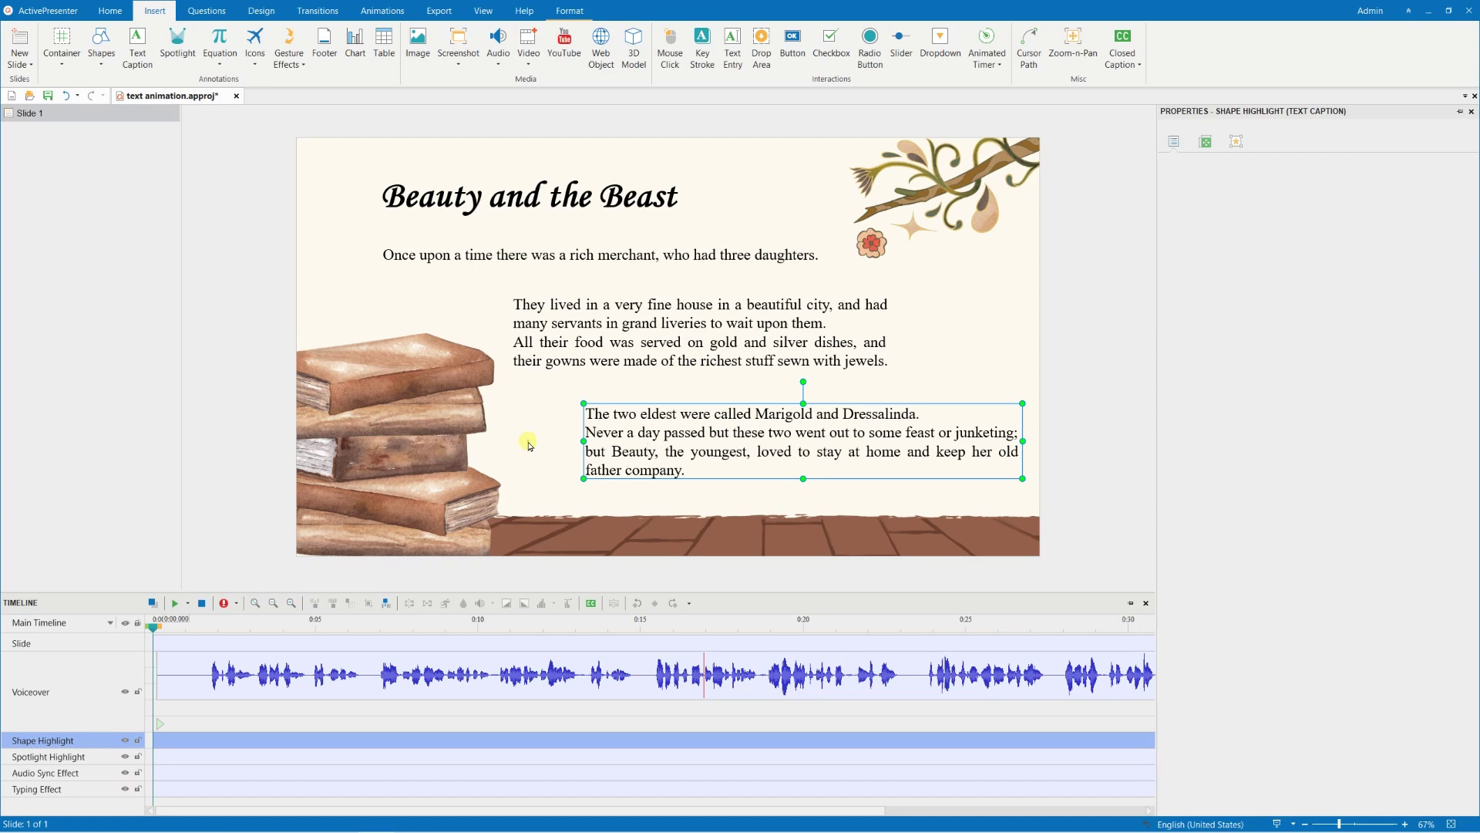
# - Deselect the caption and start inserting audio from a file via Insert > Audio
pyautogui.click(529, 443)
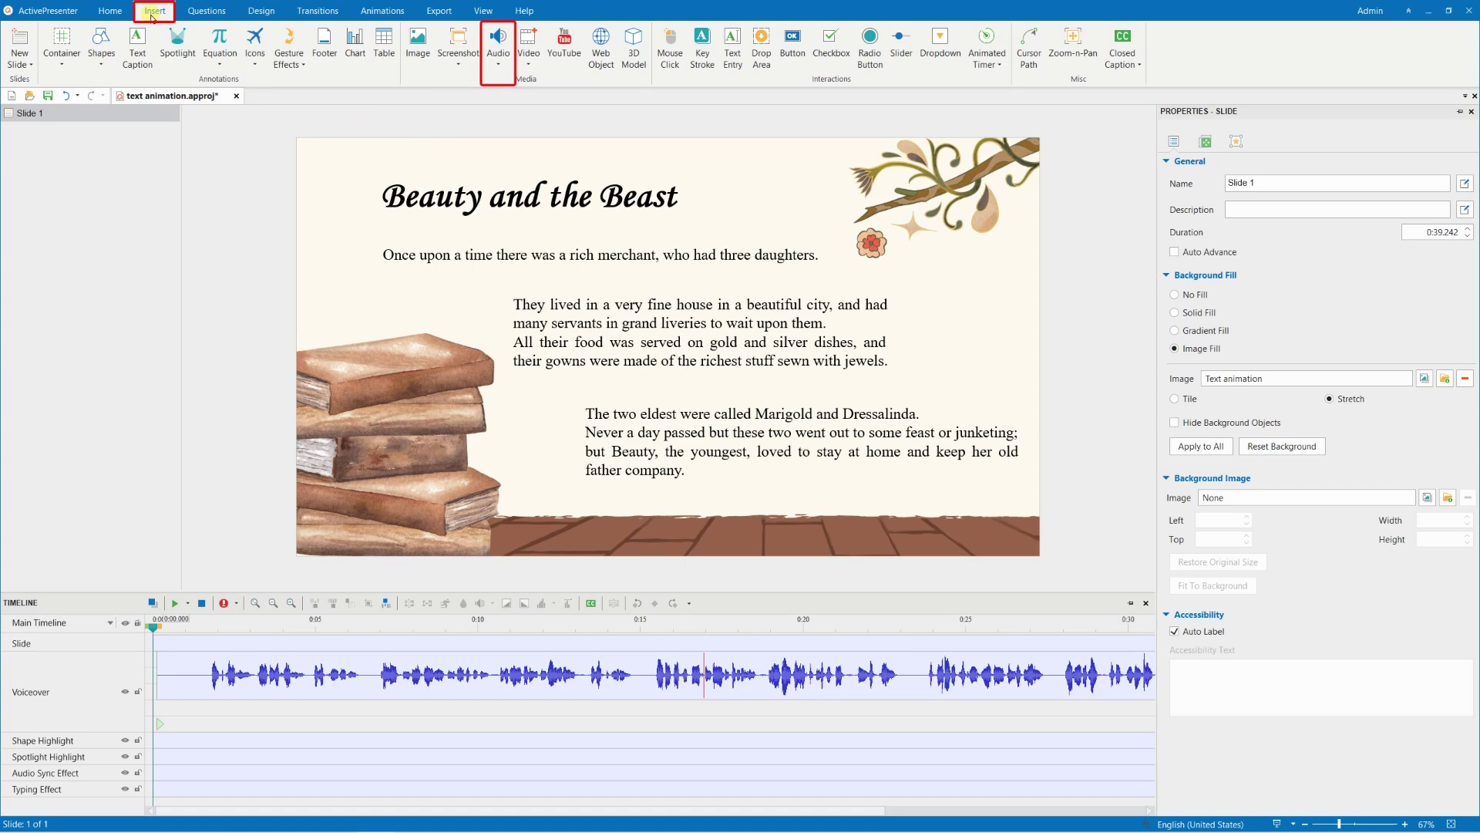
pyautogui.click(503, 67)
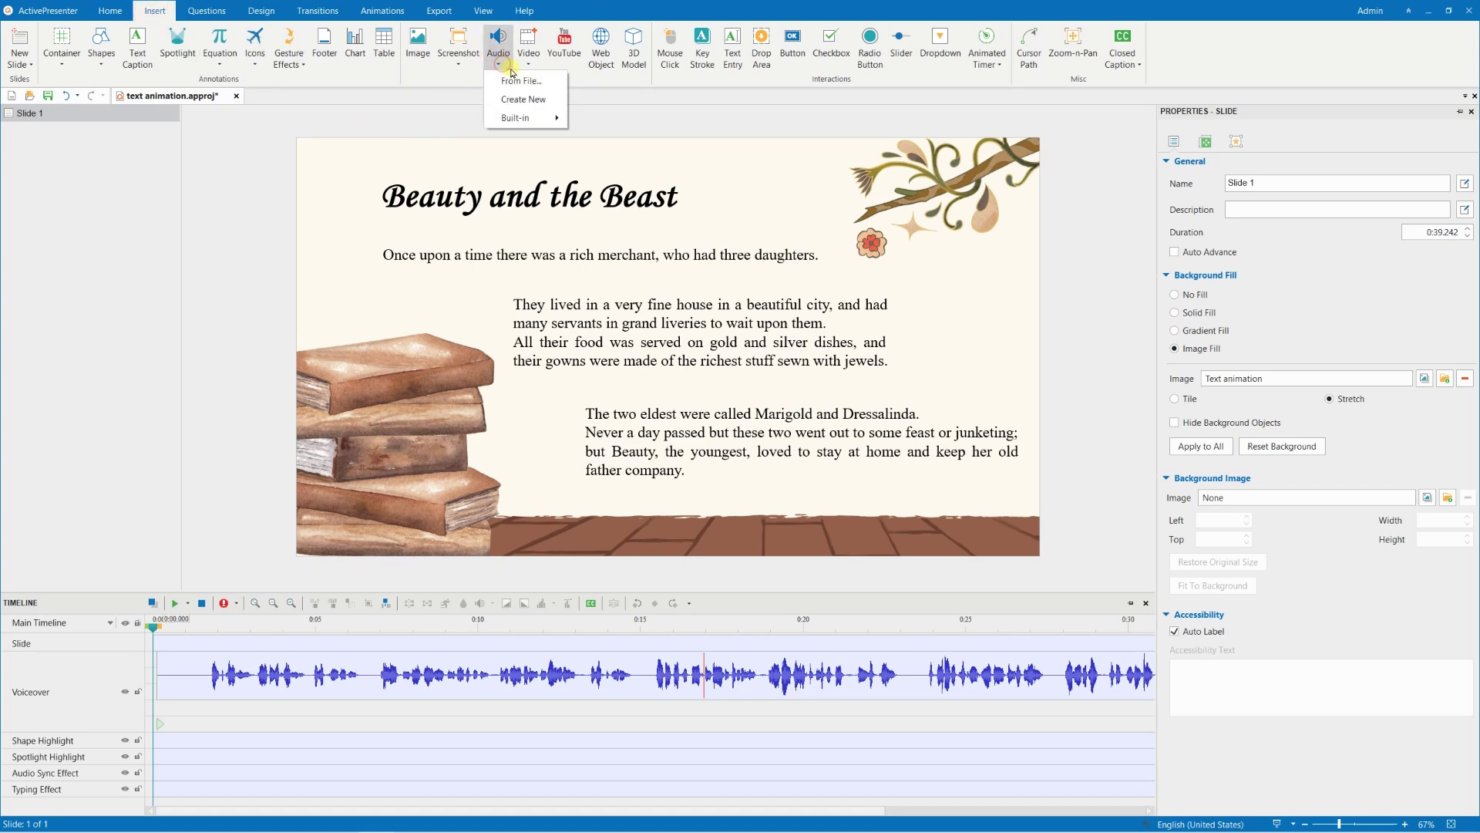
pyautogui.click(514, 80)
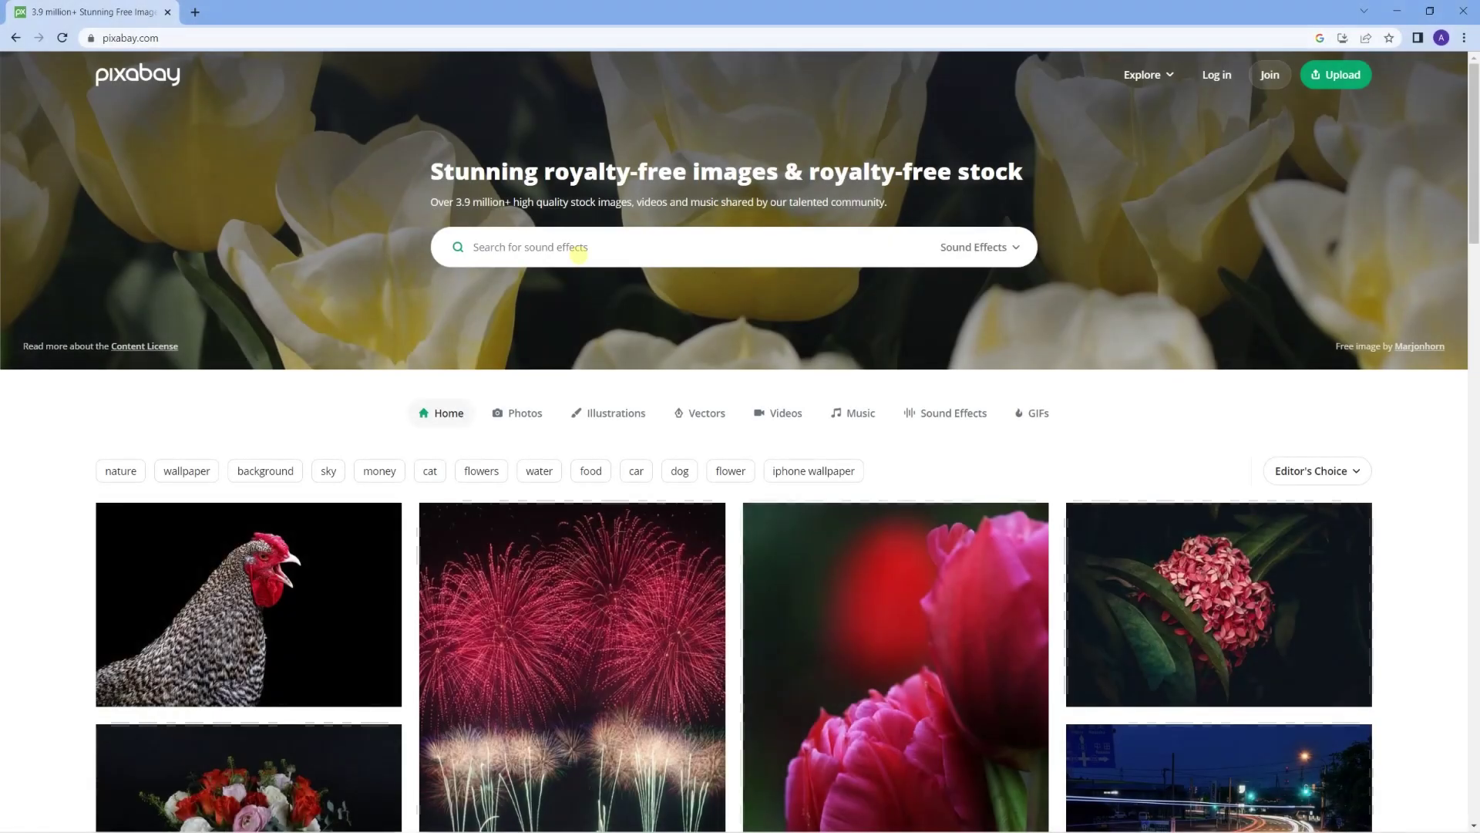
# - Search Pixabay sound effects for 'typing'
pyautogui.click(578, 250)
pyautogui.write('typin')
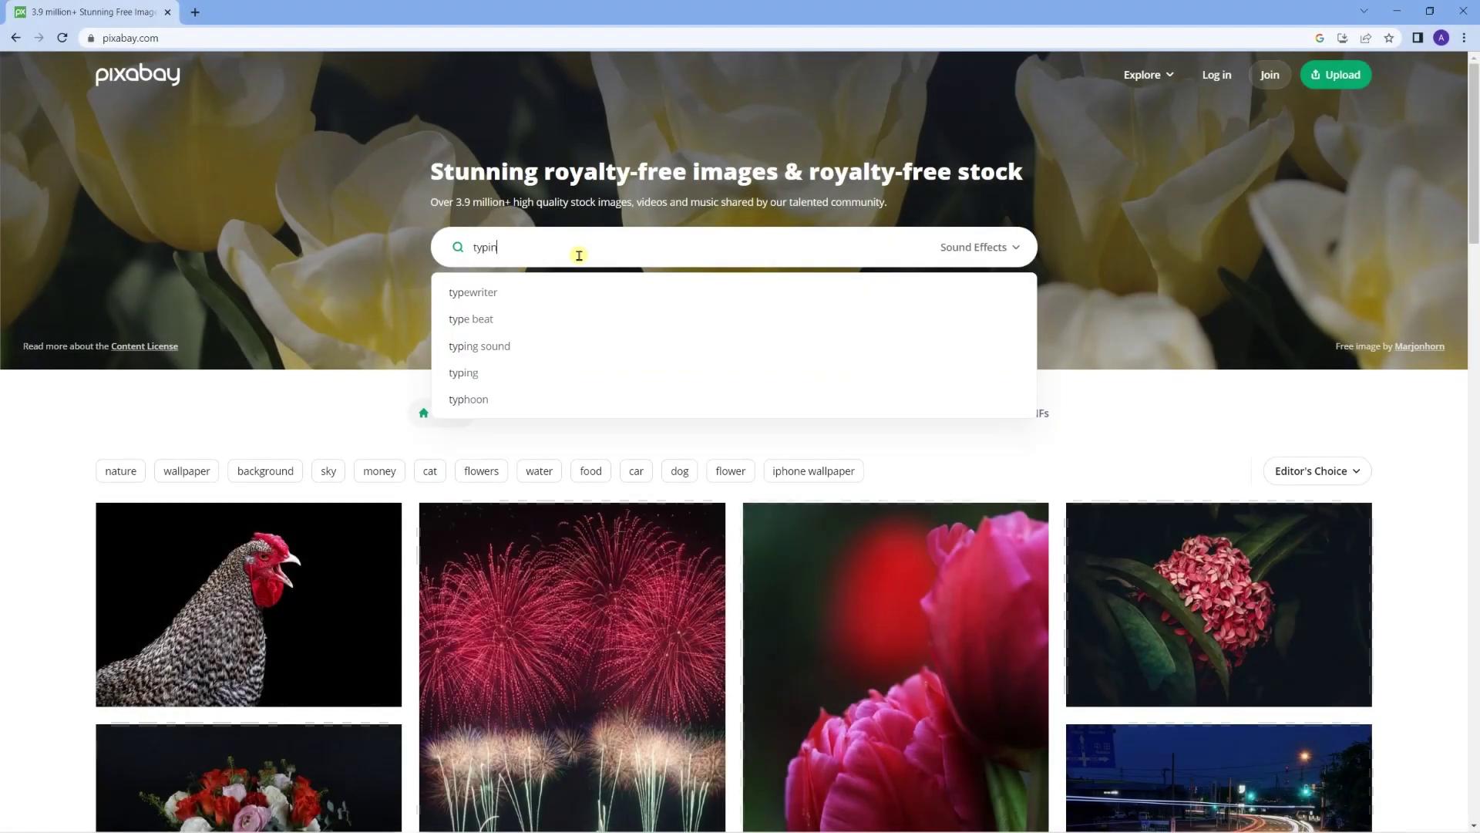
pyautogui.write('g')
pyautogui.press('Return')
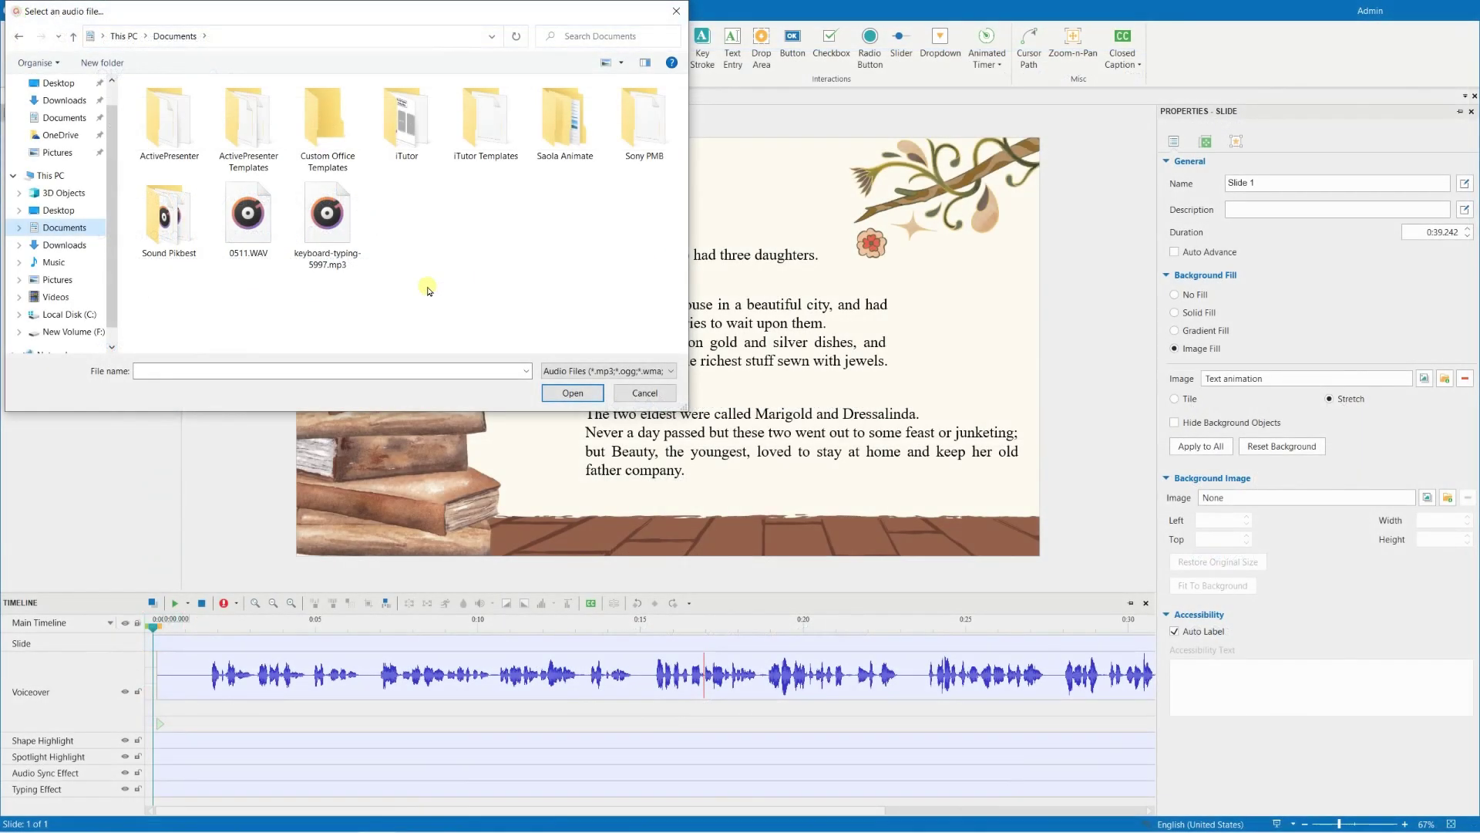
# - Insert keyboard-typing-5997.mp3, trim it to about 1.6 seconds, and preview the playback
pyautogui.doubleClick(327, 233)
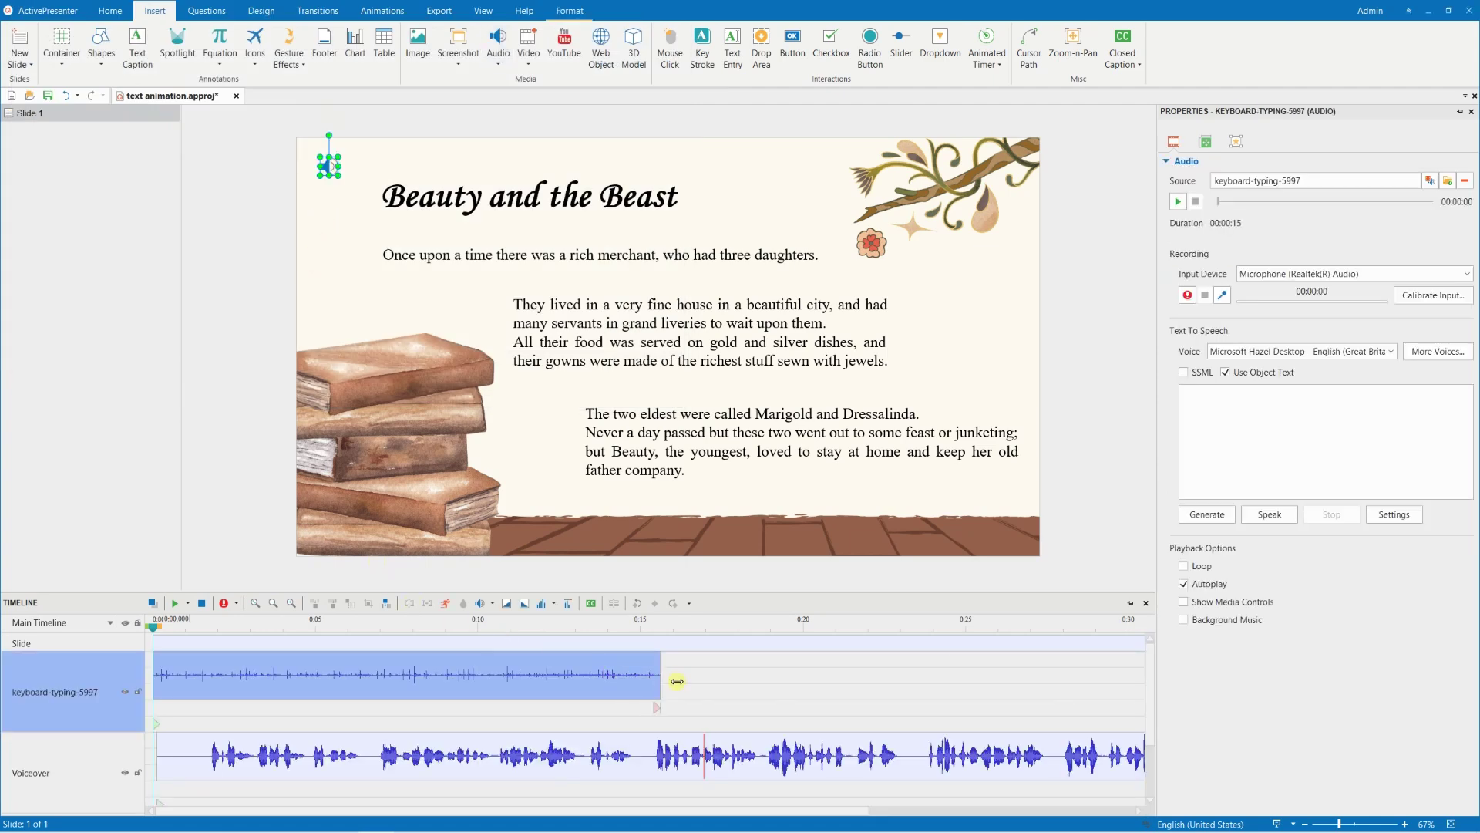
pyautogui.moveTo(657, 657); pyautogui.dragTo(202, 656)
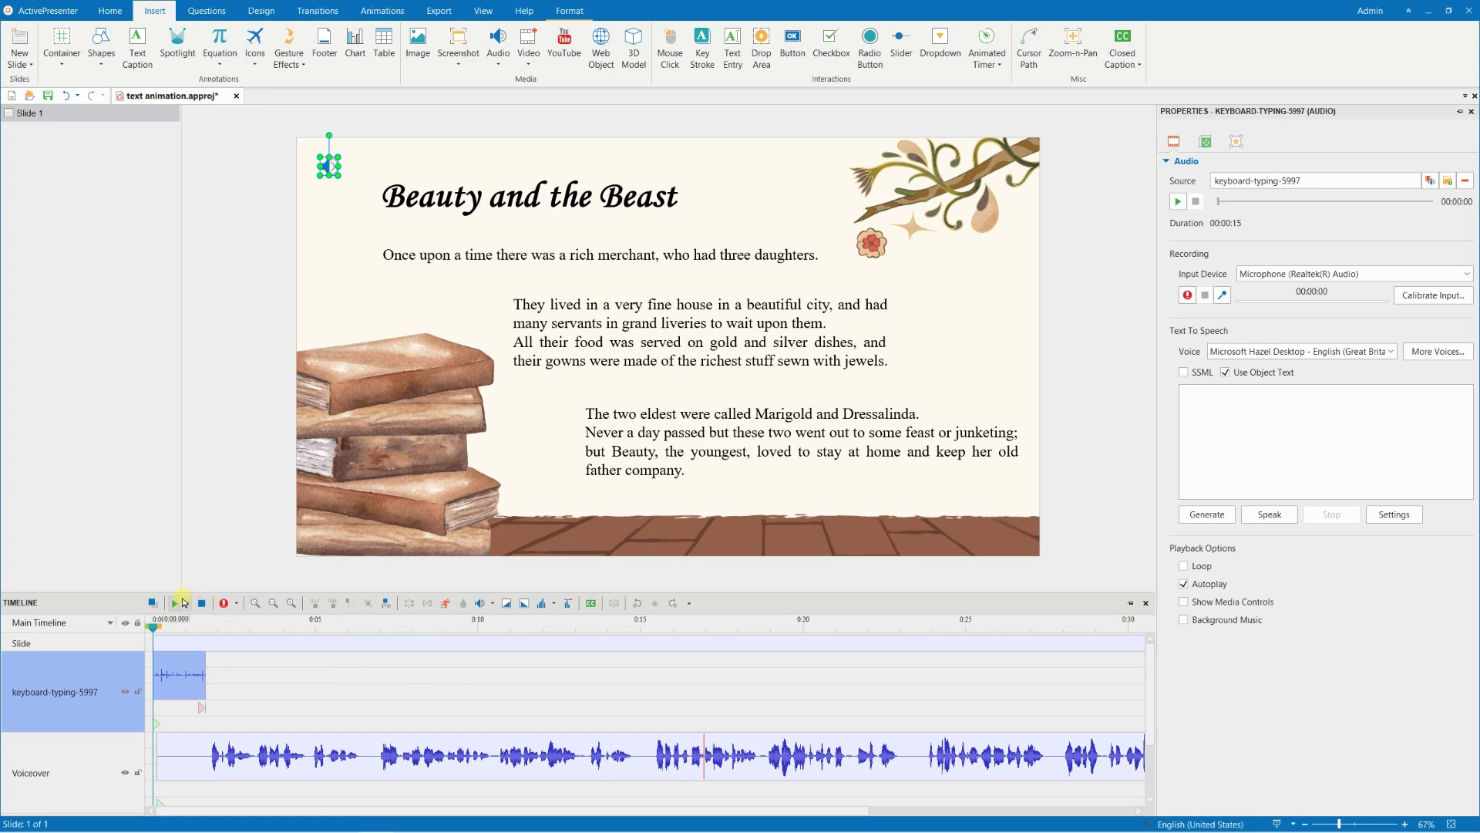
pyautogui.click(174, 605)
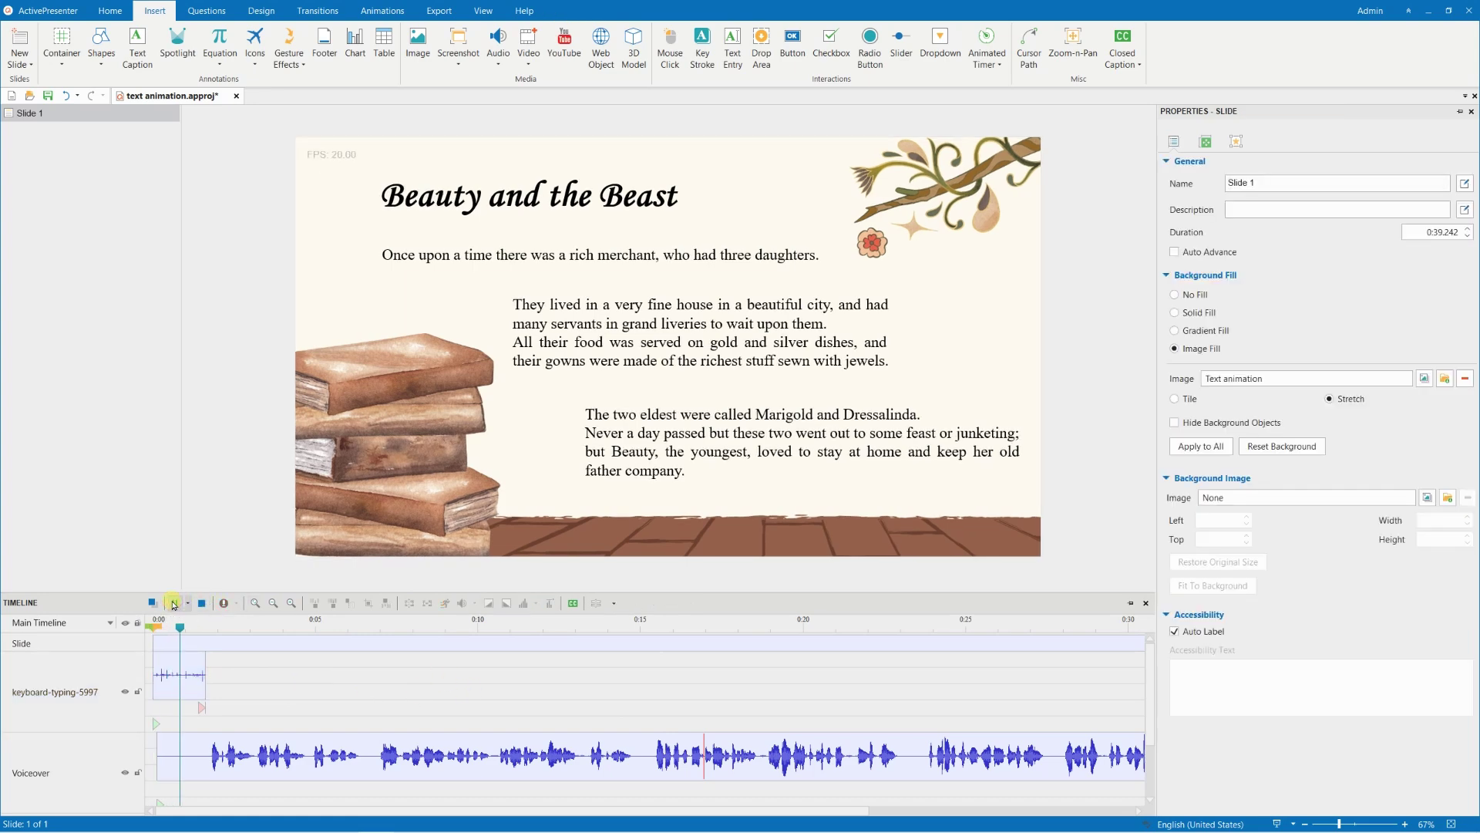
pyautogui.click(173, 605)
pyautogui.click(150, 626)
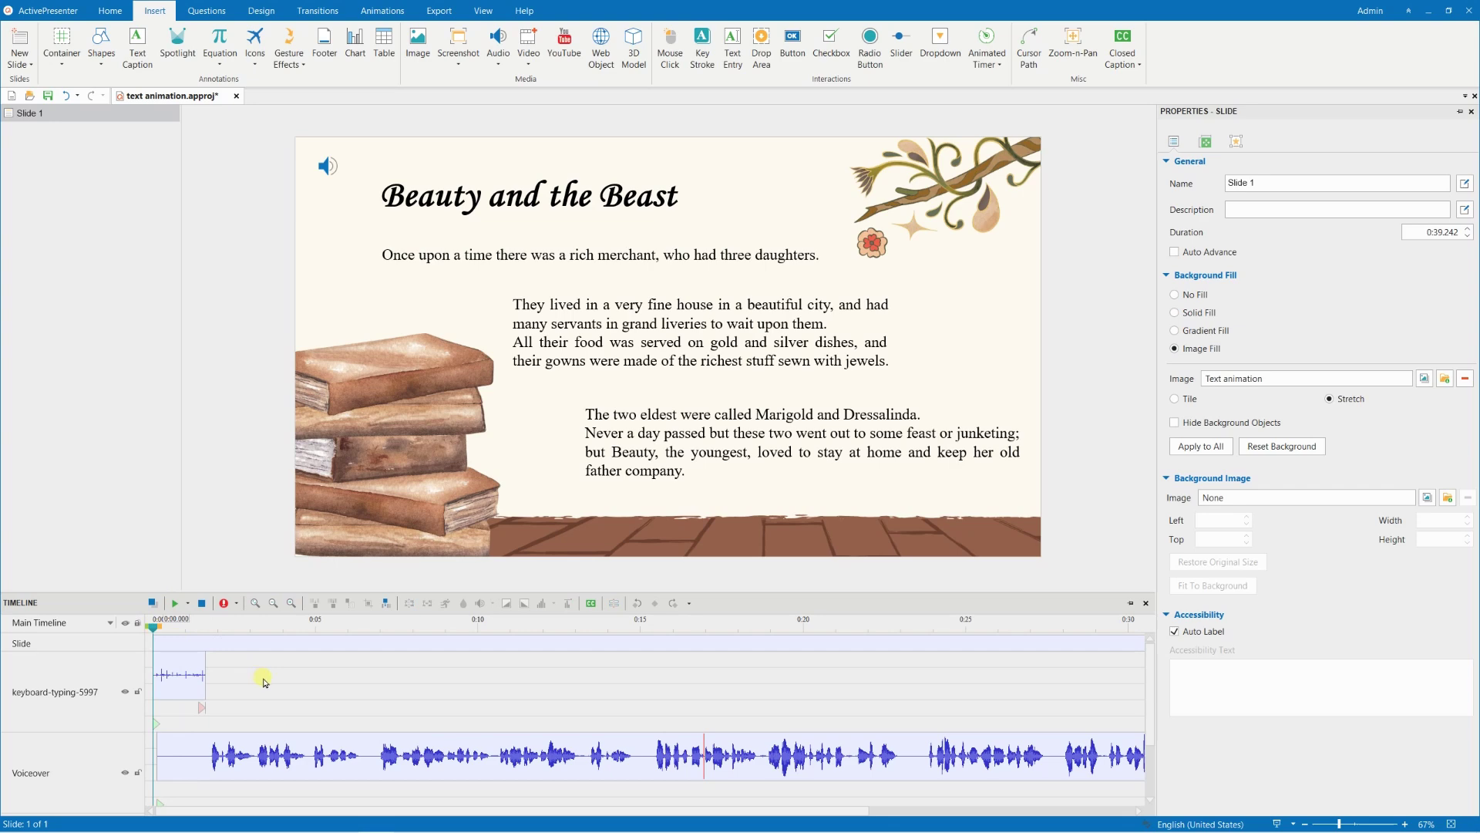
# - Give the Typing Effect title caption an Appear entrance effect
pyautogui.moveTo(300, 590); pyautogui.dragTo(302, 509)
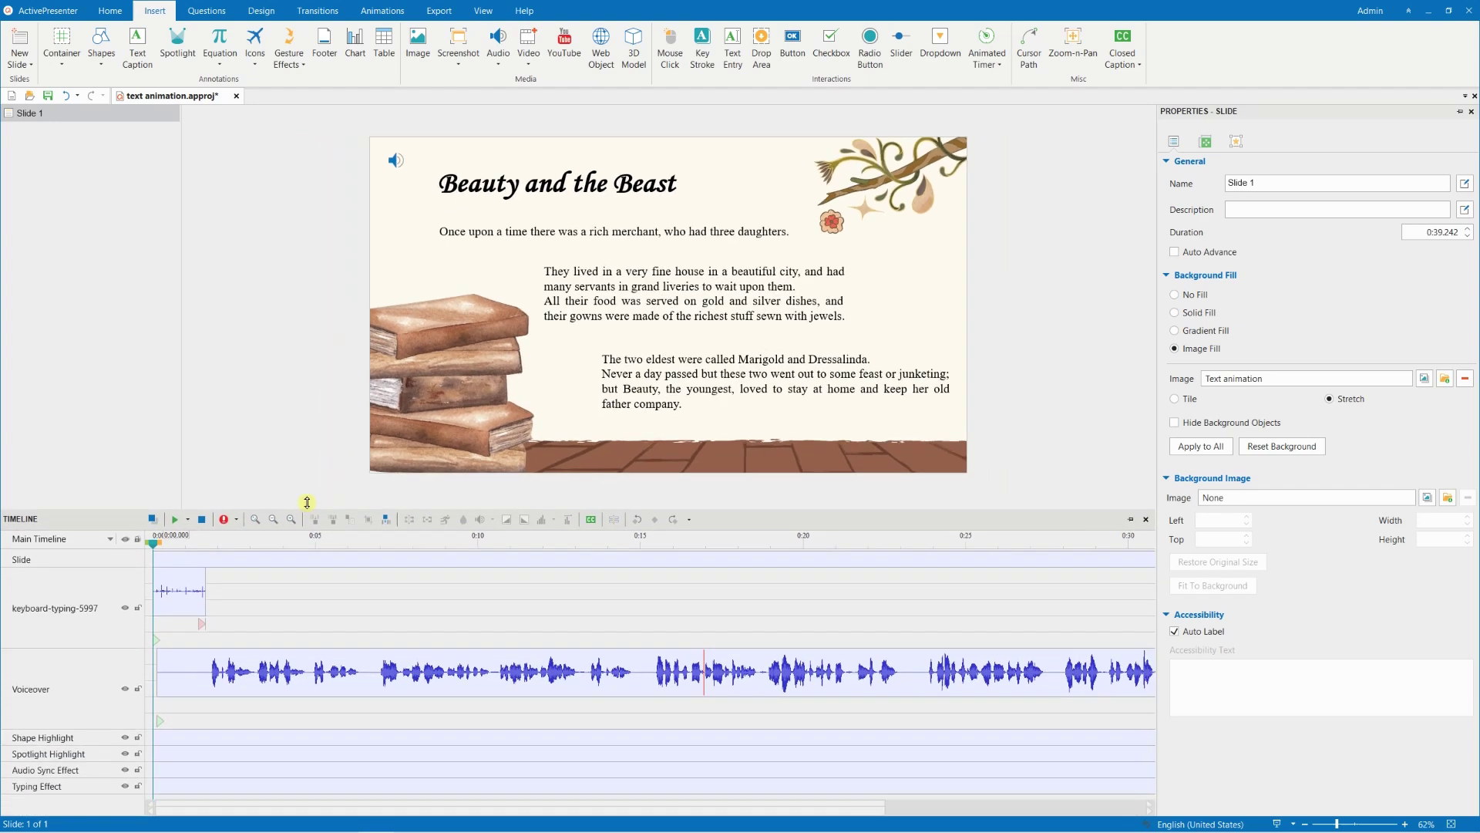
pyautogui.click(249, 782)
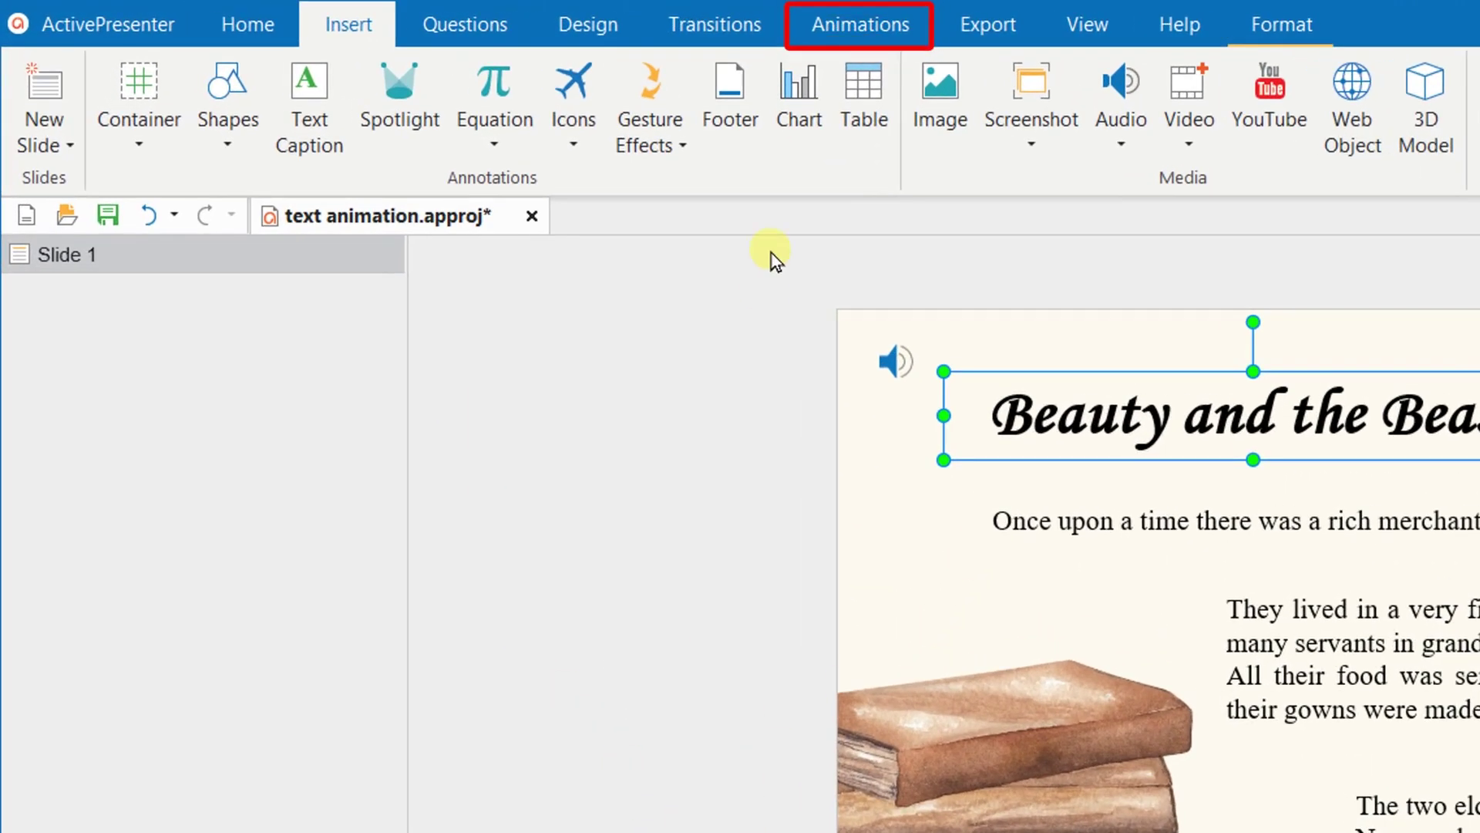
pyautogui.click(825, 35)
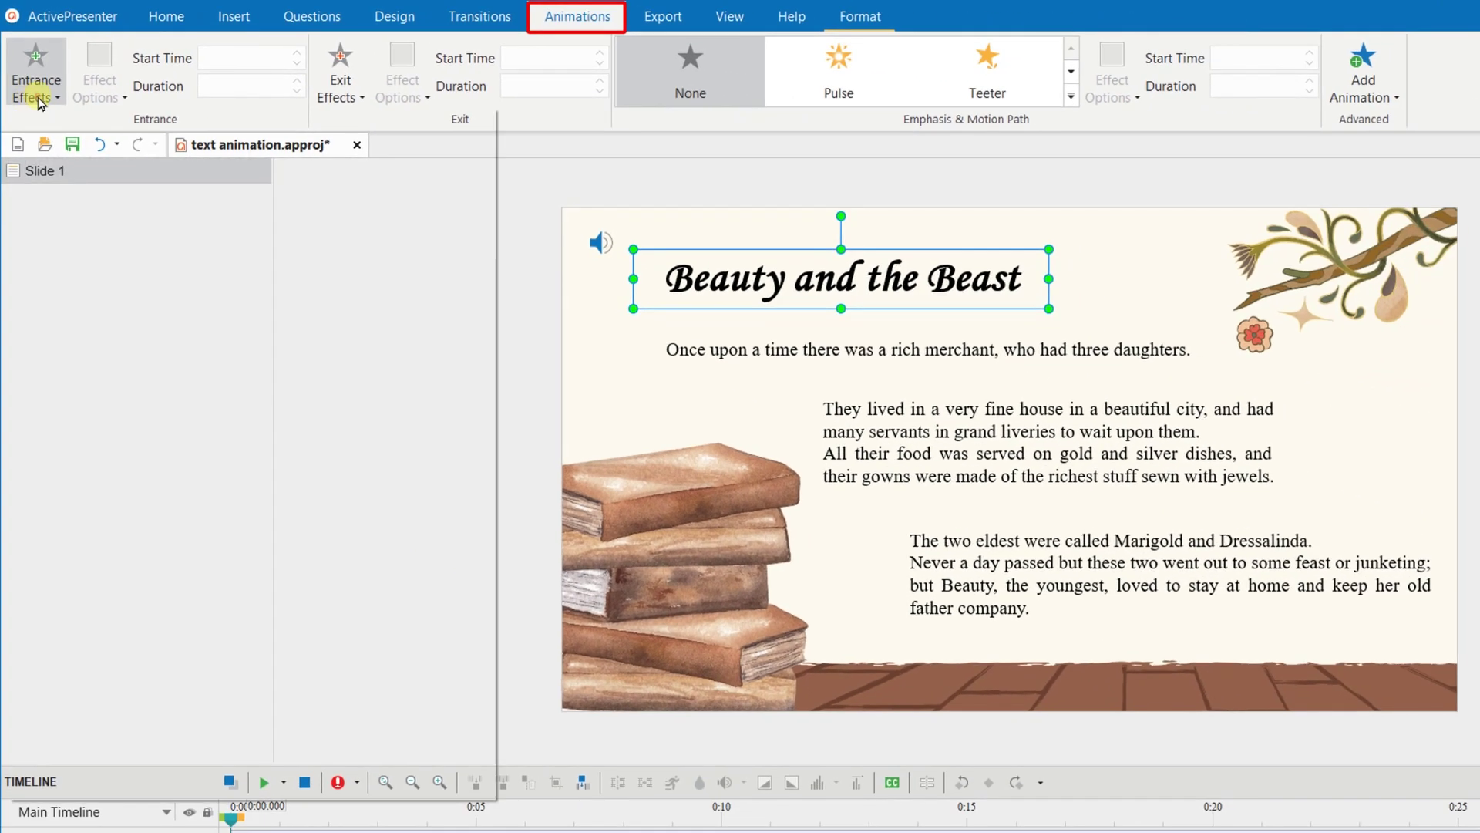
pyautogui.click(50, 137)
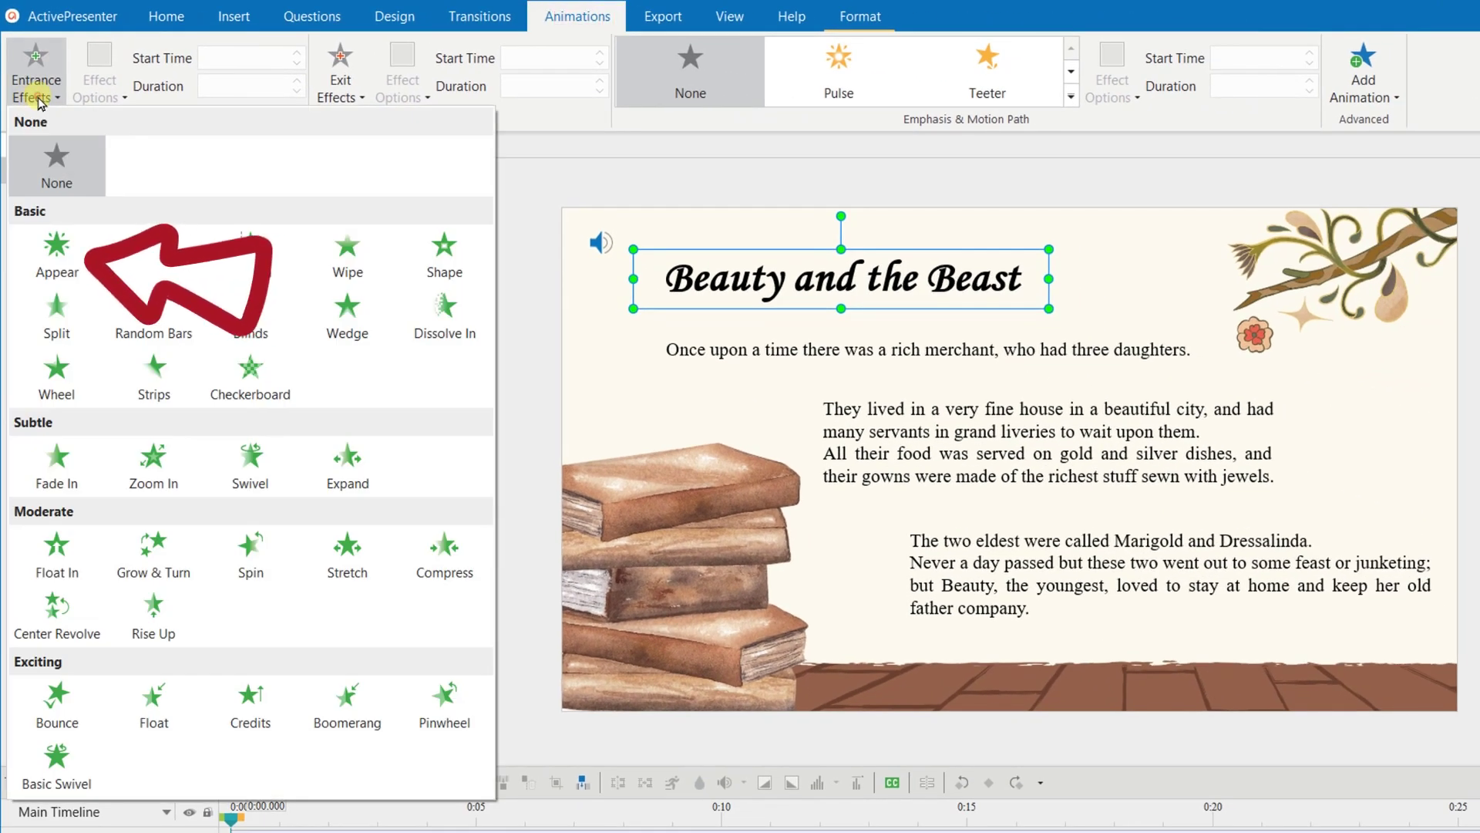
pyautogui.click(47, 246)
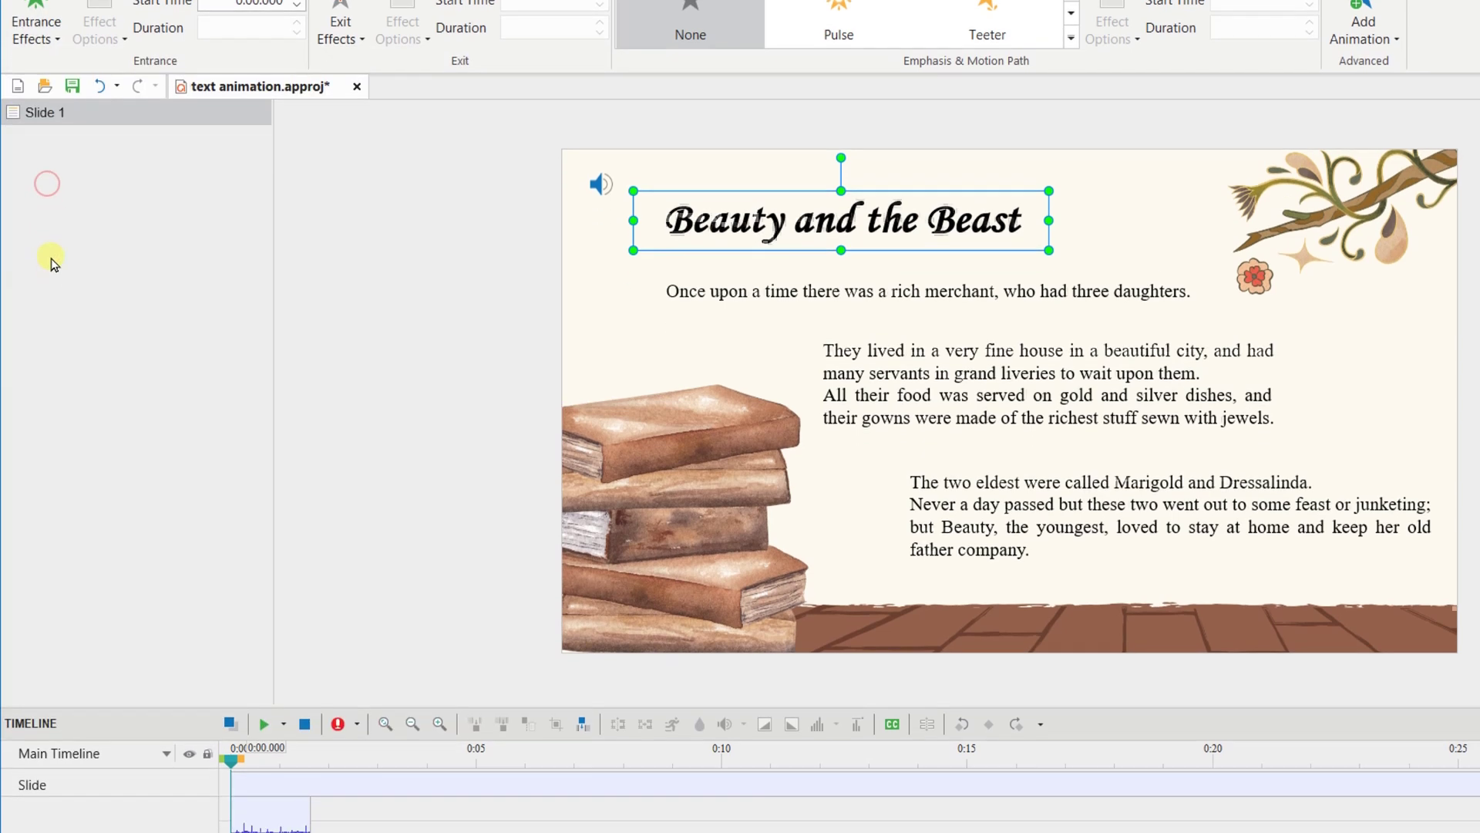
# - Set Appear to animate the title By Letter with 0.10 delay, then shorten the typing sound
pyautogui.scroll(-1, 776, 746)
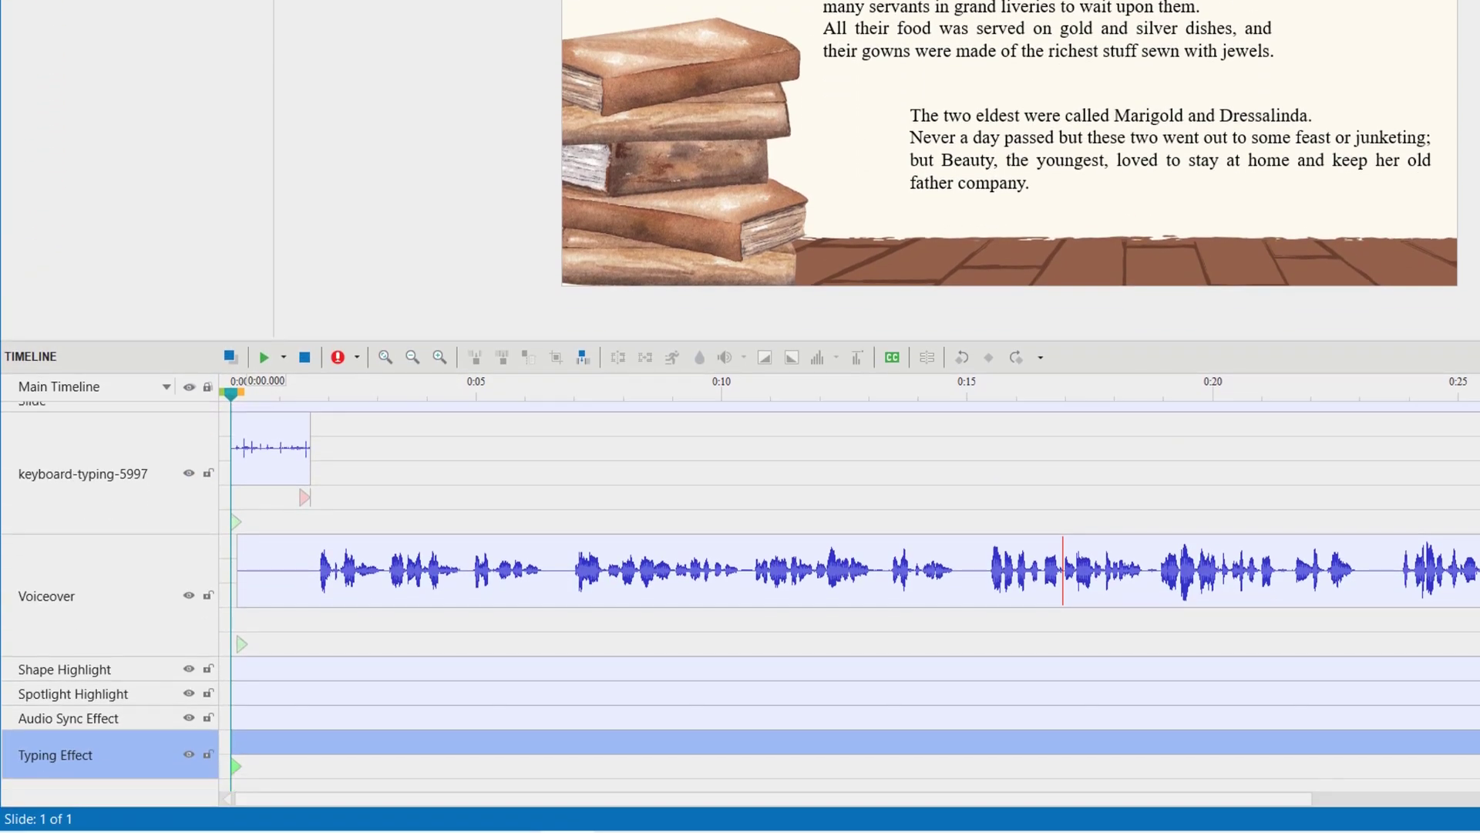
pyautogui.doubleClick(232, 764)
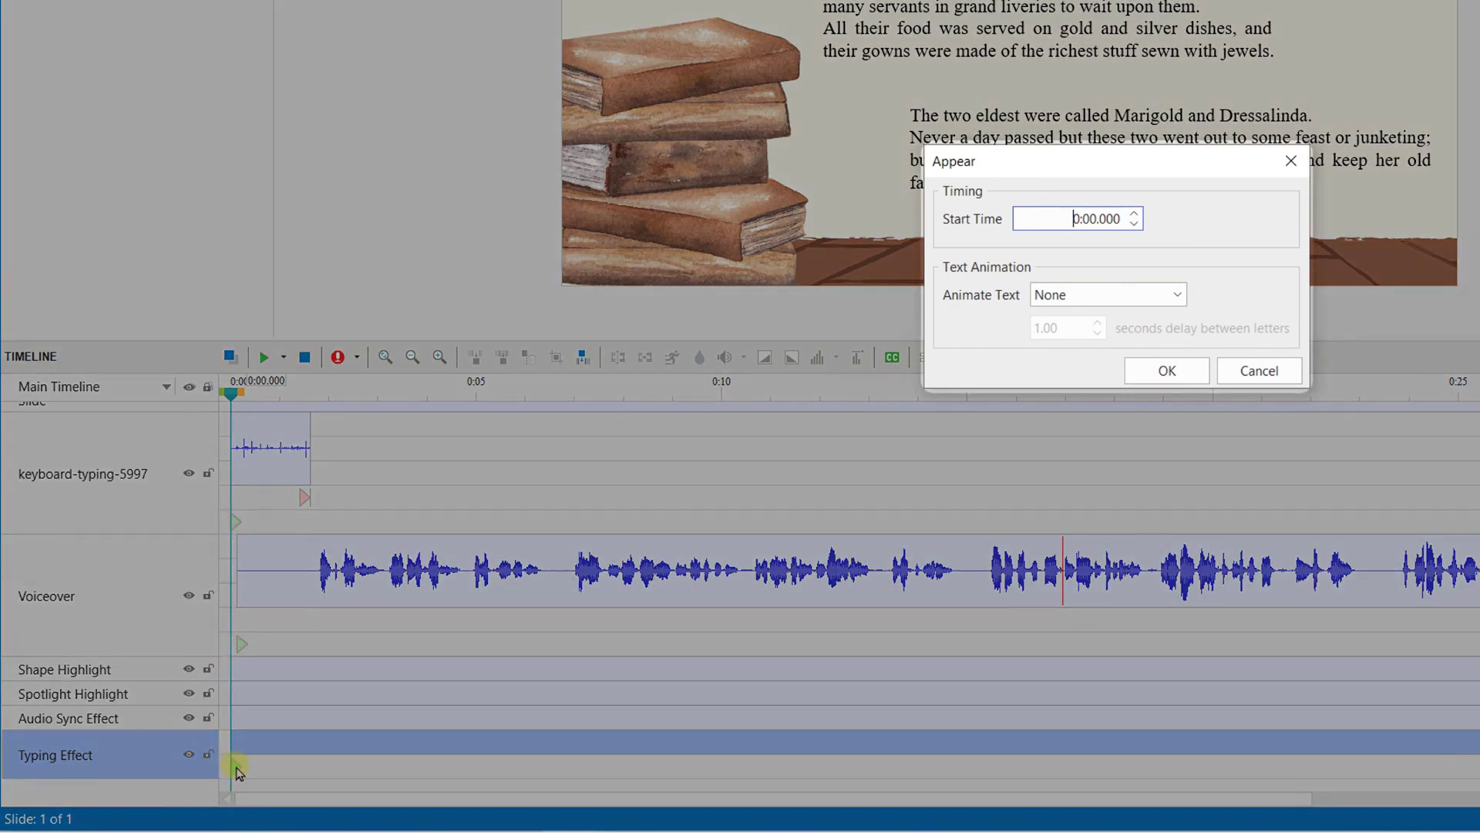
pyautogui.click(1157, 294)
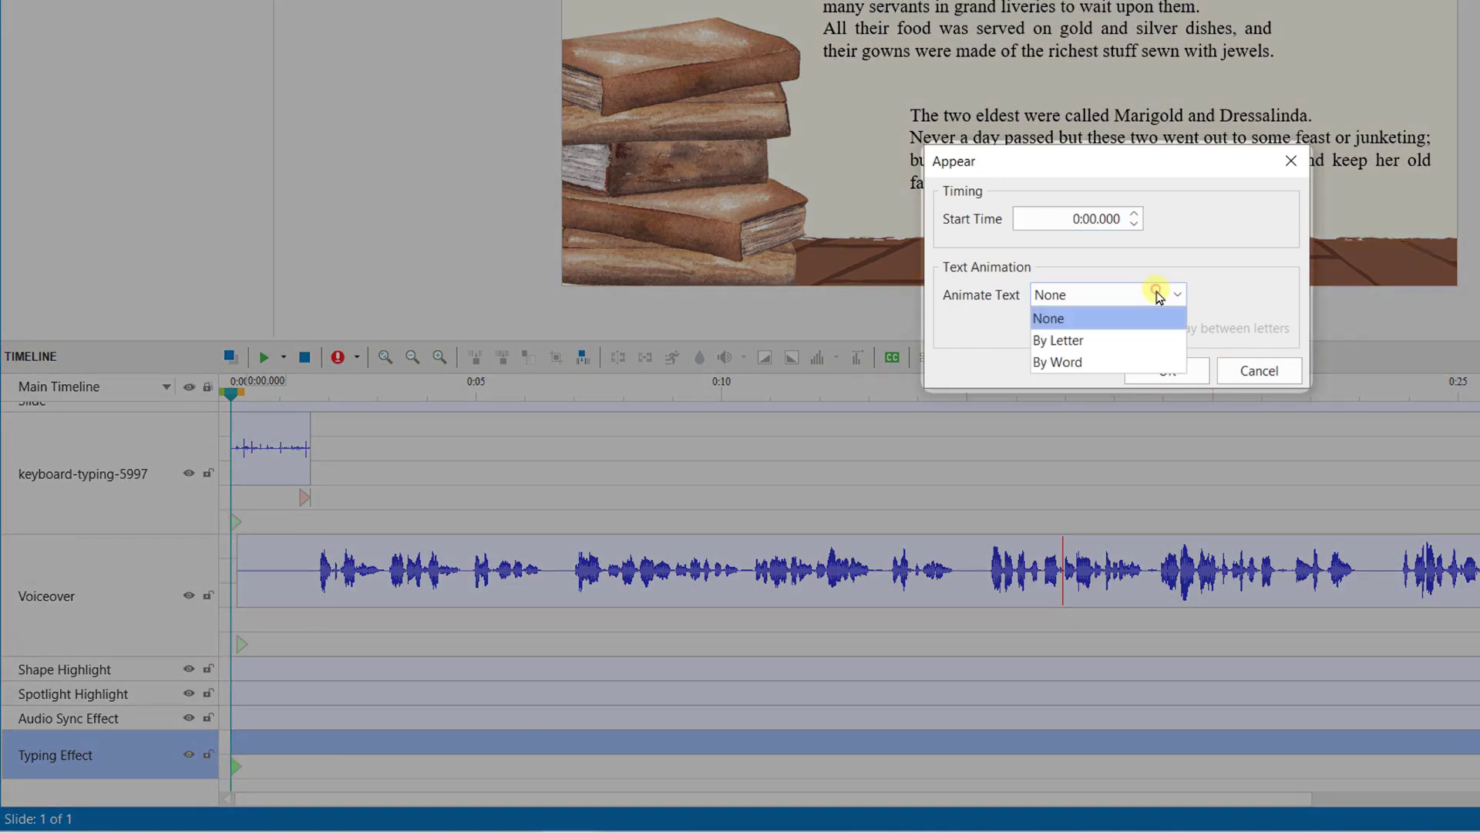
pyautogui.click(1157, 344)
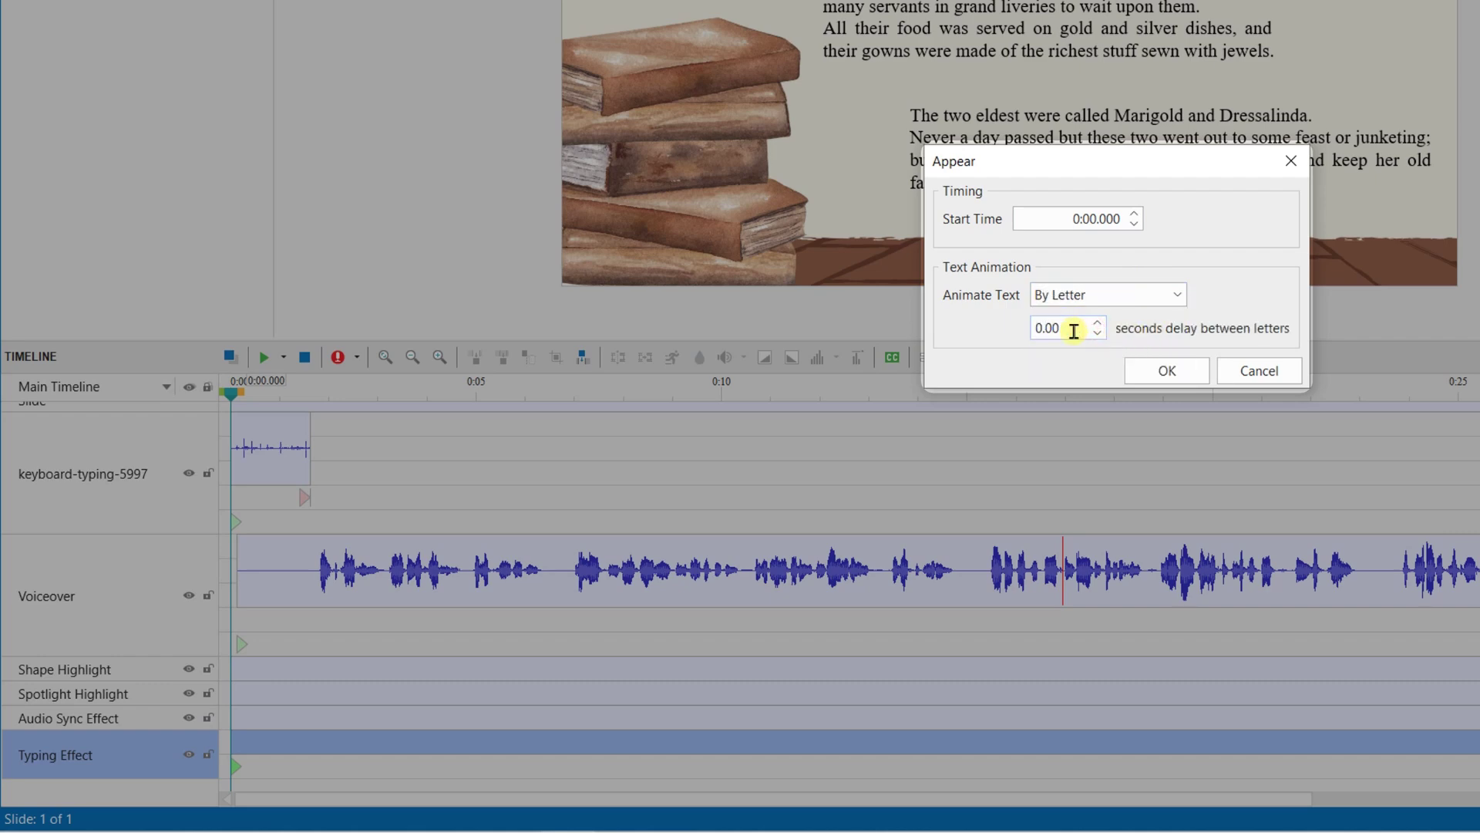
pyautogui.write('1')
pyautogui.click(1167, 371)
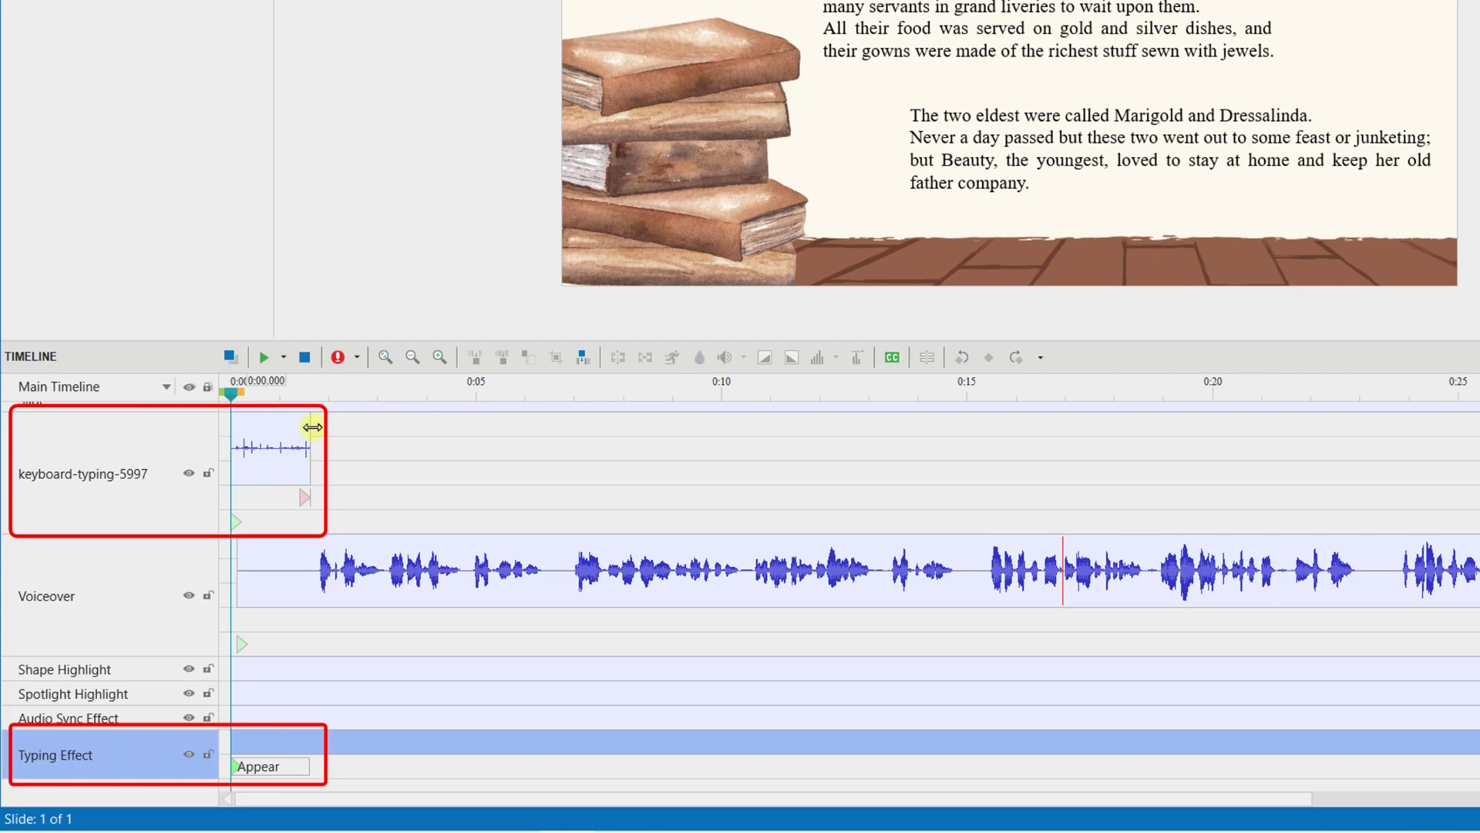
pyautogui.moveTo(312, 427); pyautogui.dragTo(303, 420)
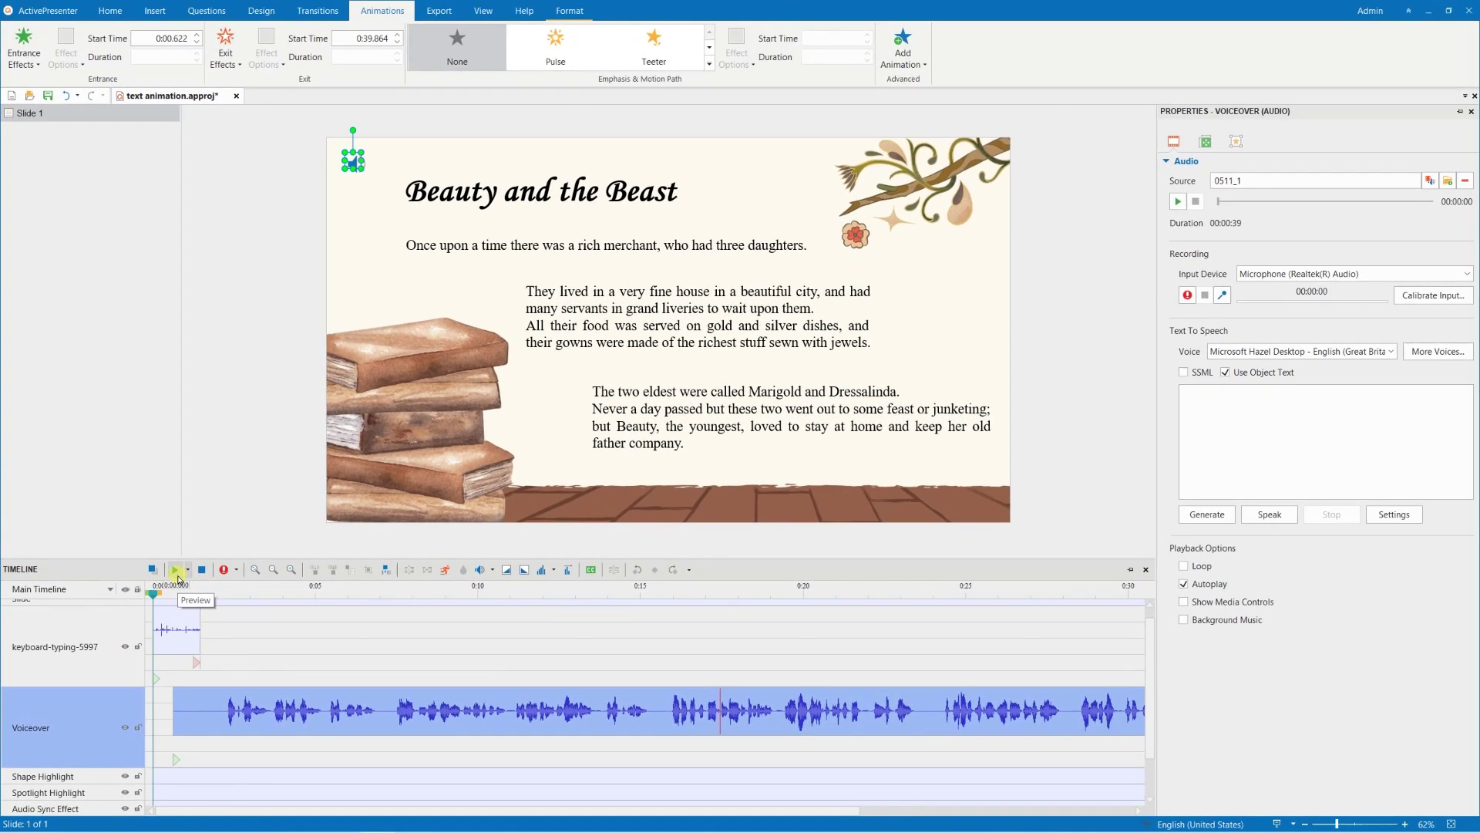
# - Preview the typing title, then move the Audio Sync Effect caption to start at 0:02.111
pyautogui.click(262, 436)
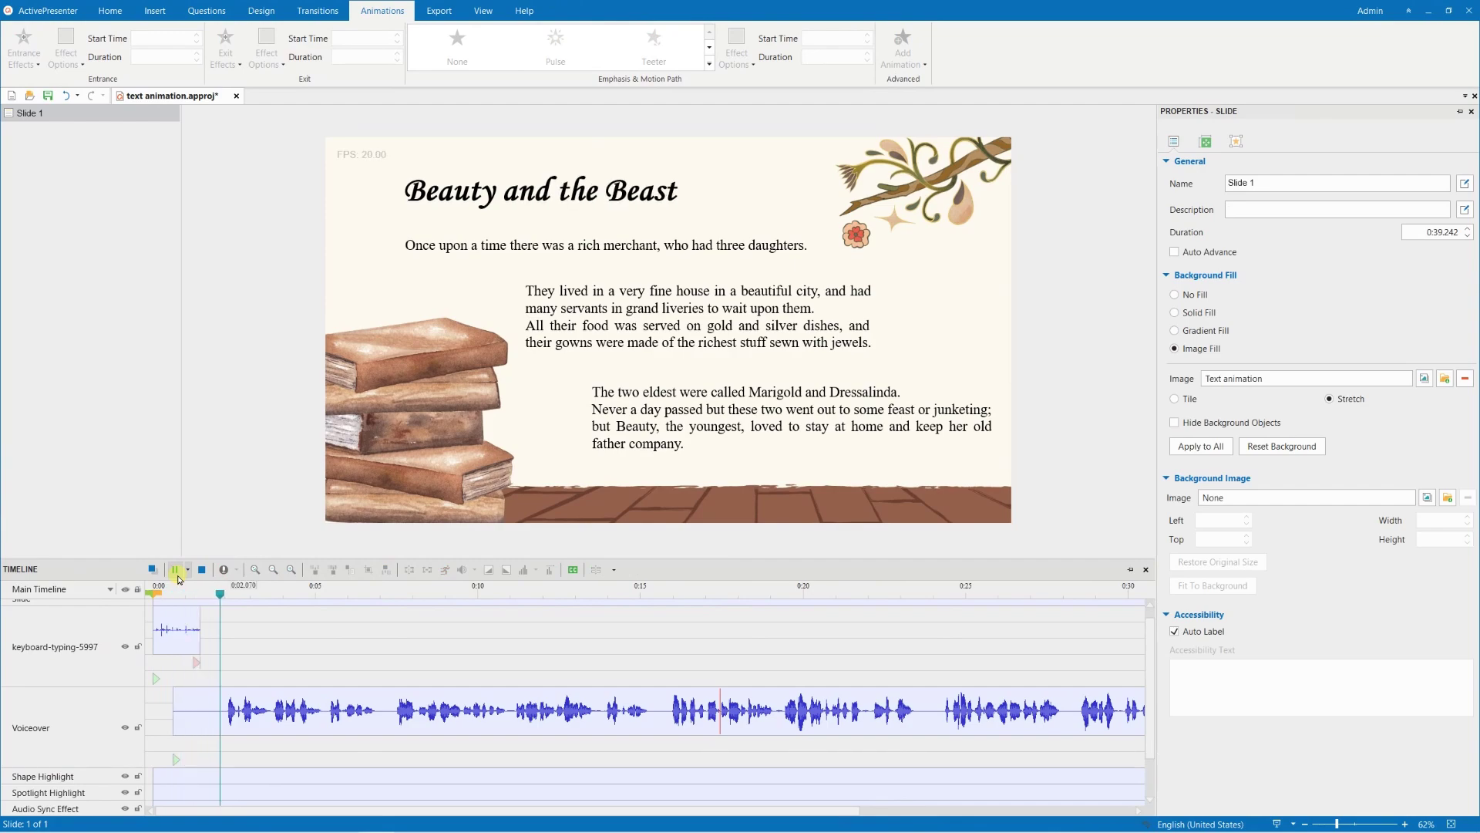
pyautogui.click(178, 577)
pyautogui.click(258, 759)
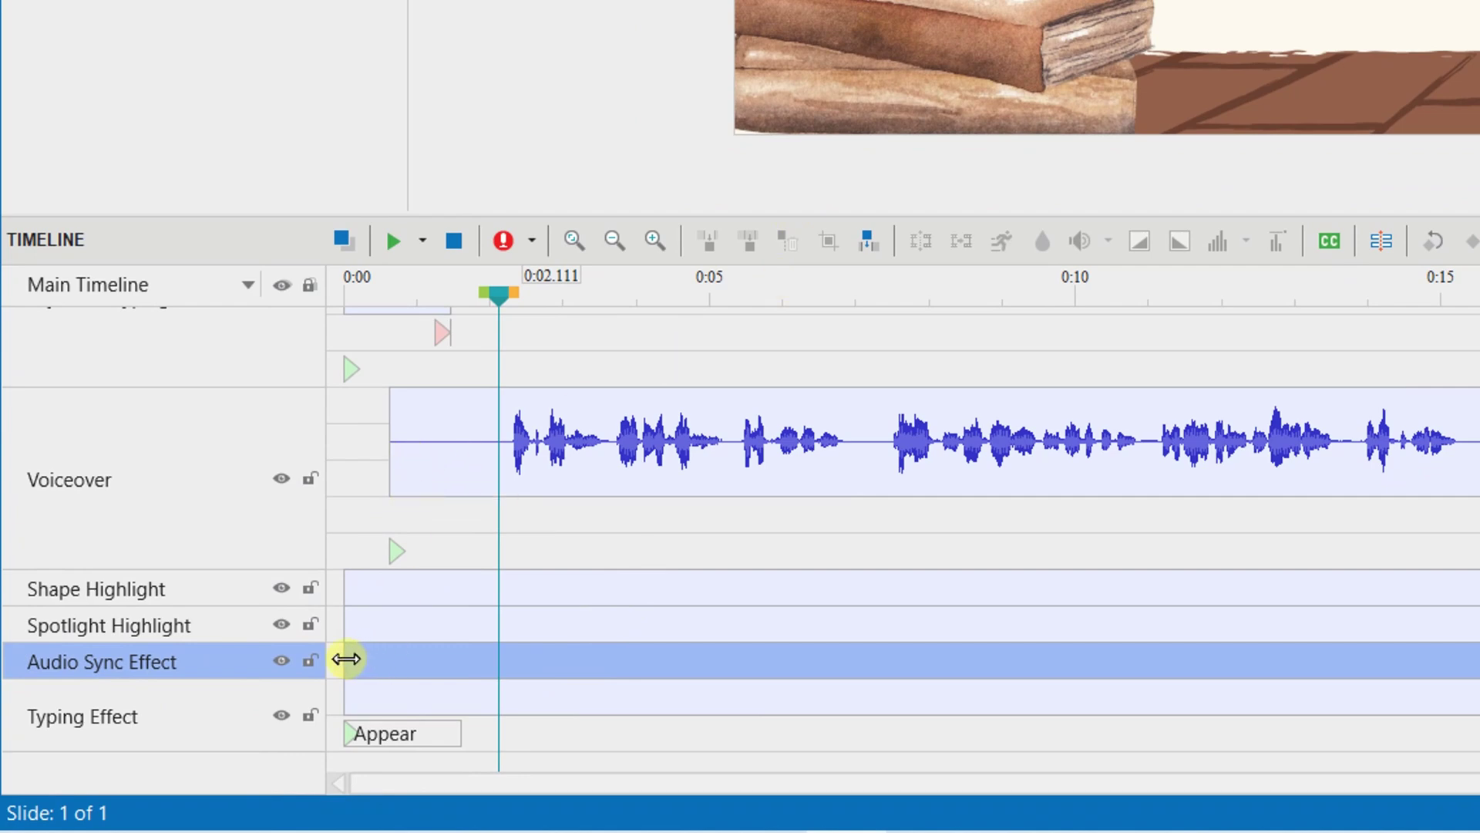
pyautogui.moveTo(344, 659); pyautogui.dragTo(499, 661)
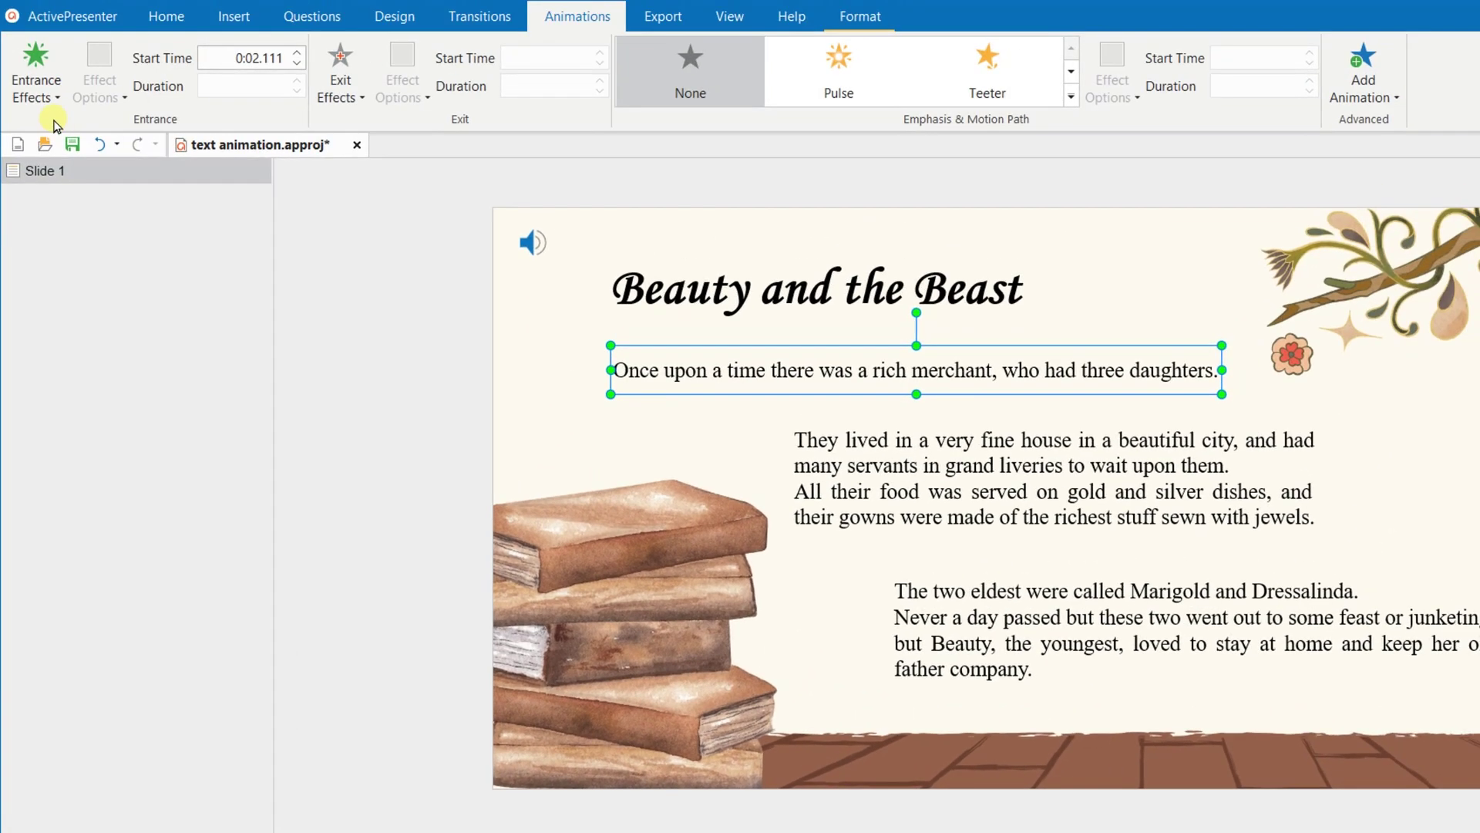
pyautogui.click(36, 91)
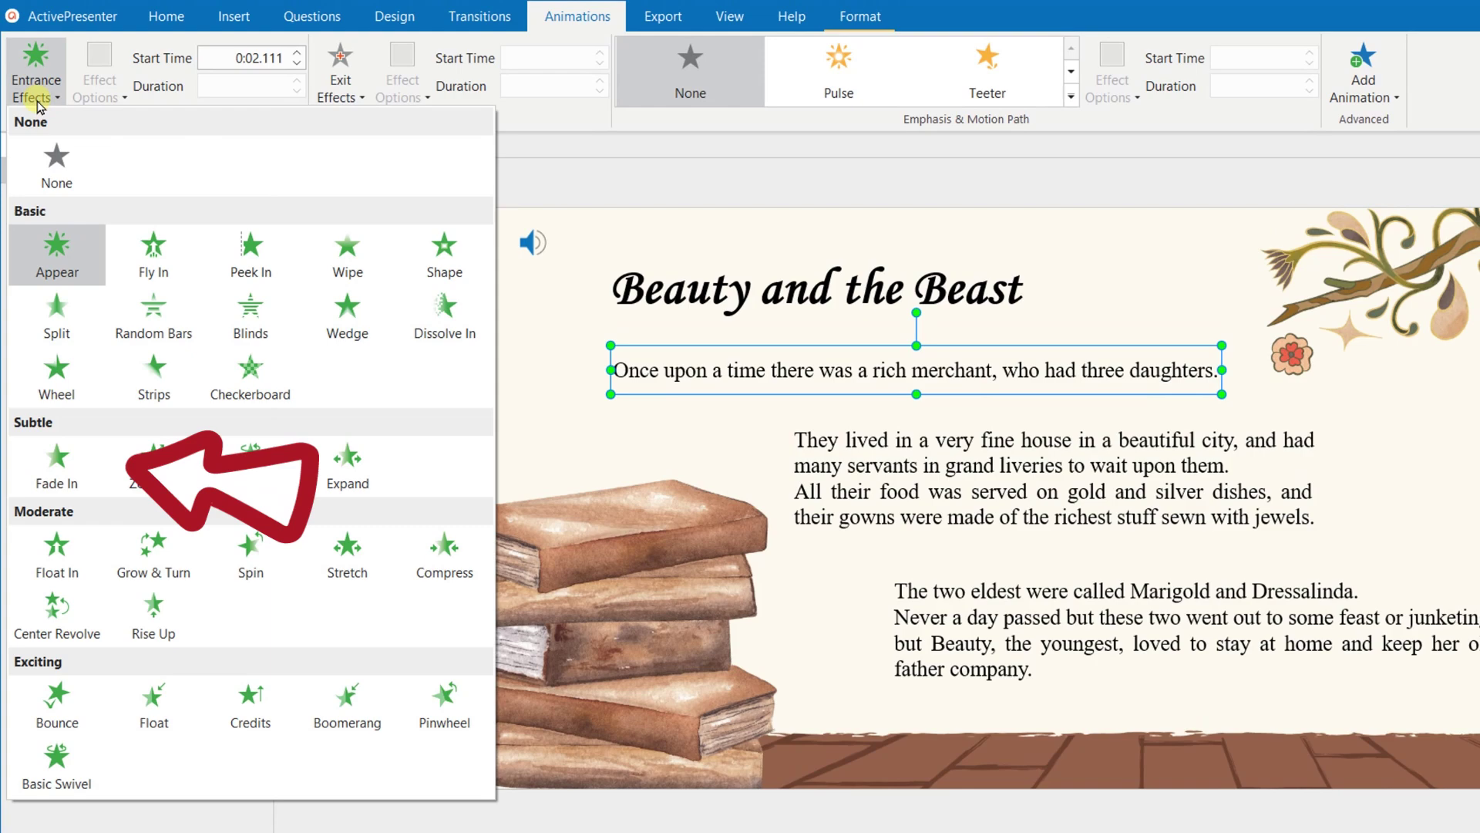
# - Apply a Fade In to the opening sentence, animating By Letter with 12% letter delay
pyautogui.click(52, 463)
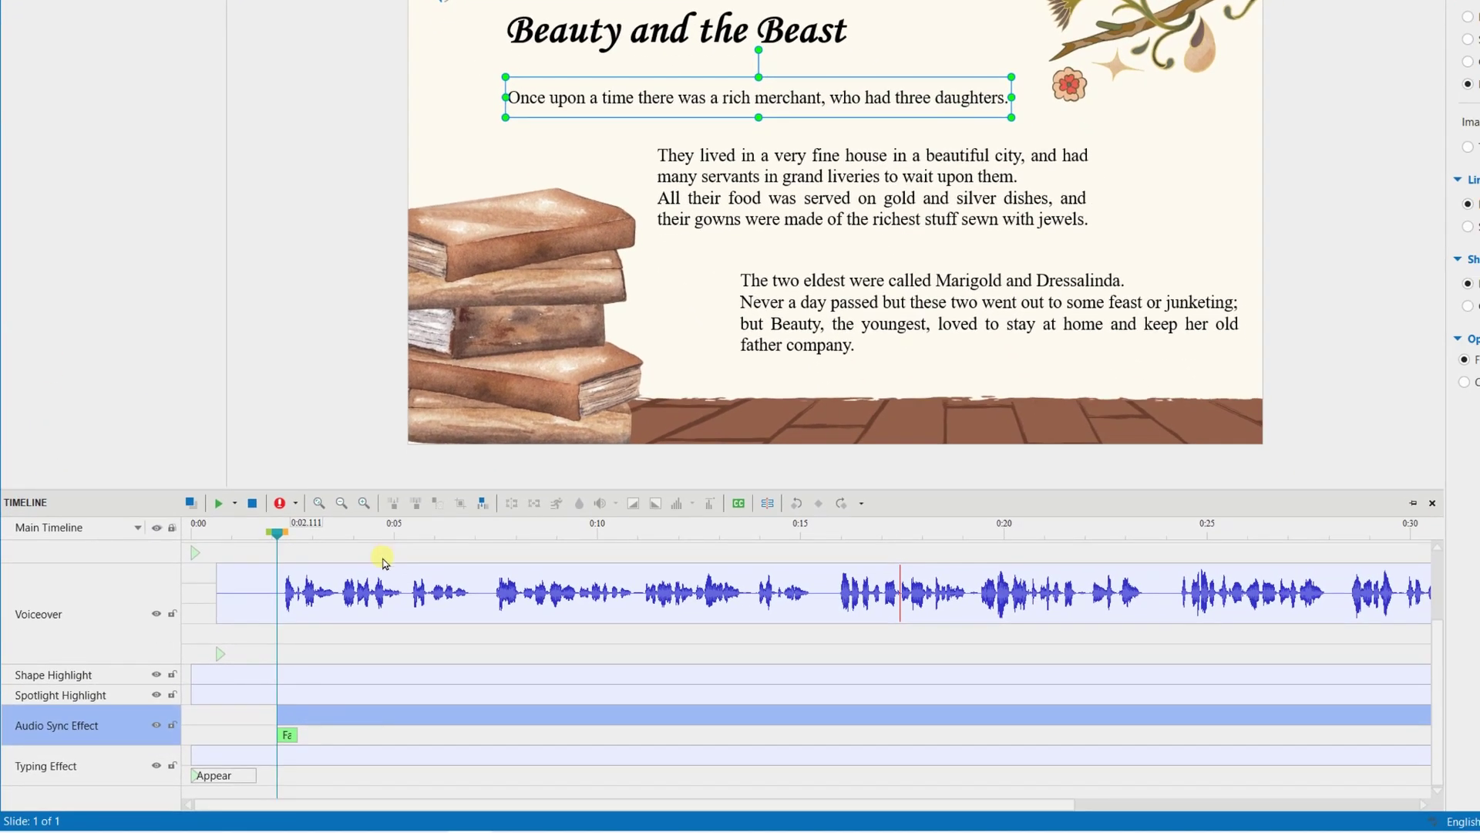
pyautogui.doubleClick(284, 736)
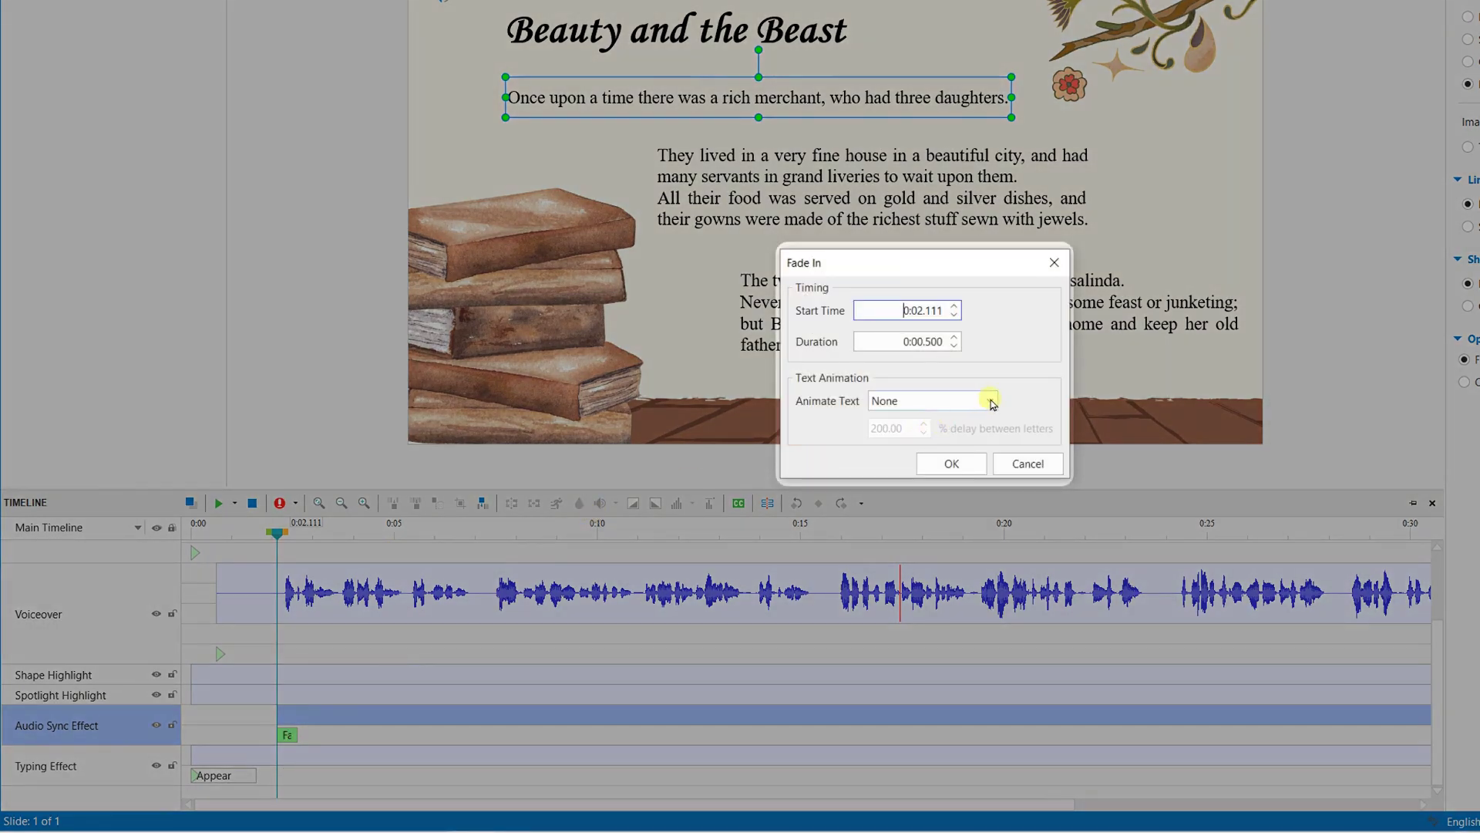
pyautogui.click(990, 401)
pyautogui.click(977, 433)
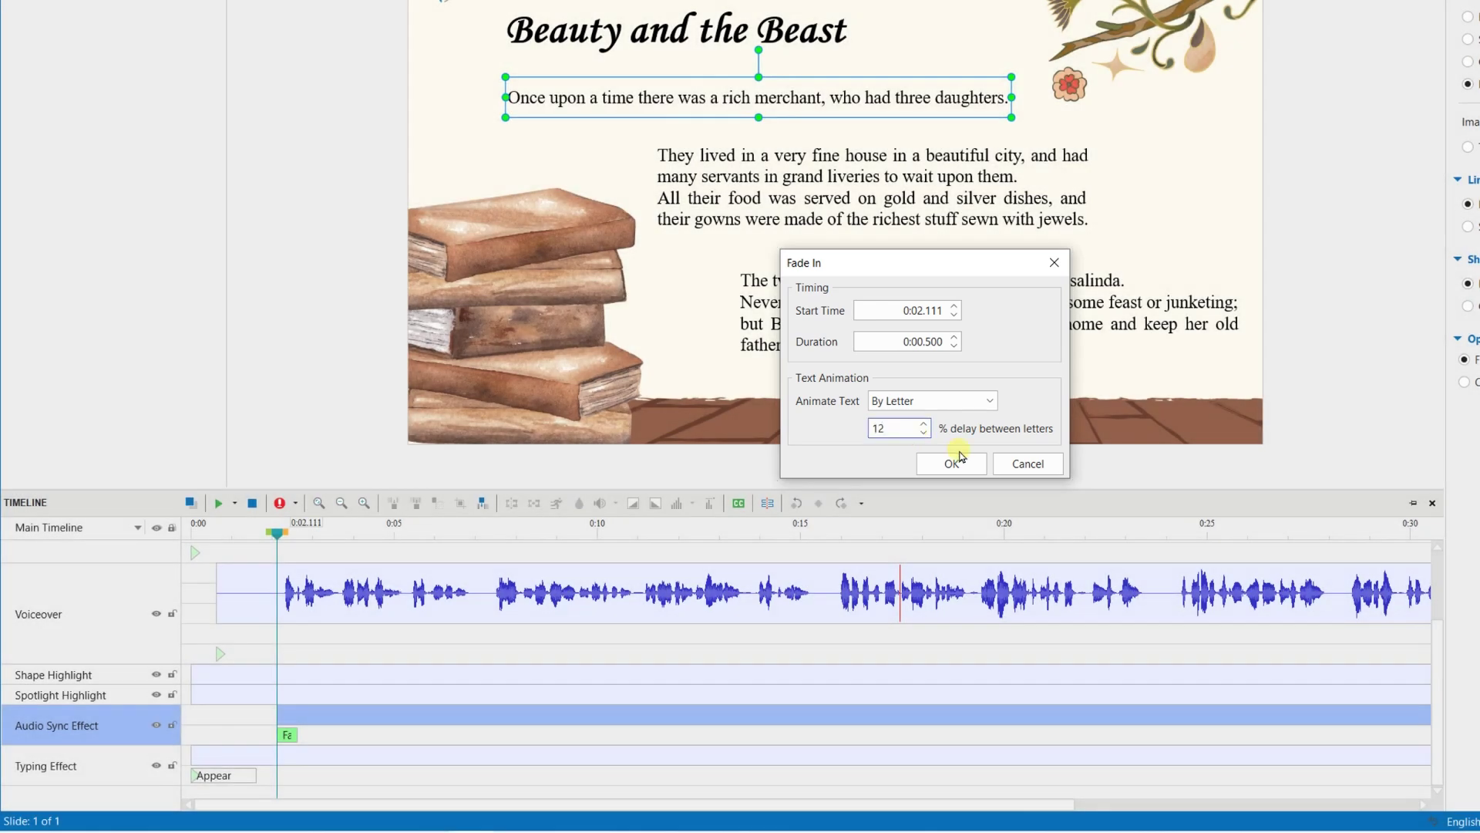
pyautogui.click(954, 463)
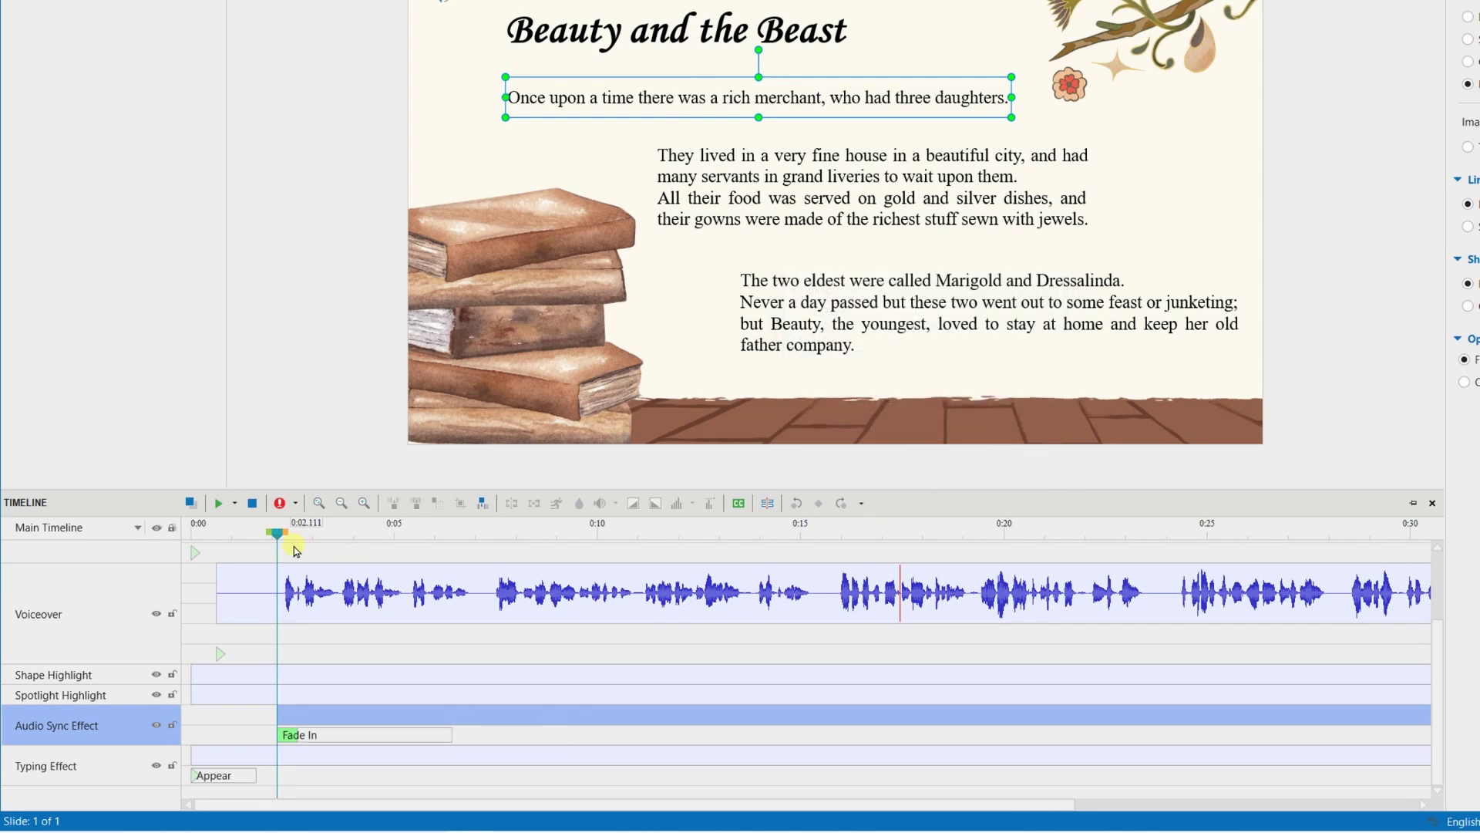
# - Preview the first narrated sentence and adjust the Fade In timing to match the voiceover
pyautogui.moveTo(289, 531); pyautogui.dragTo(497, 555)
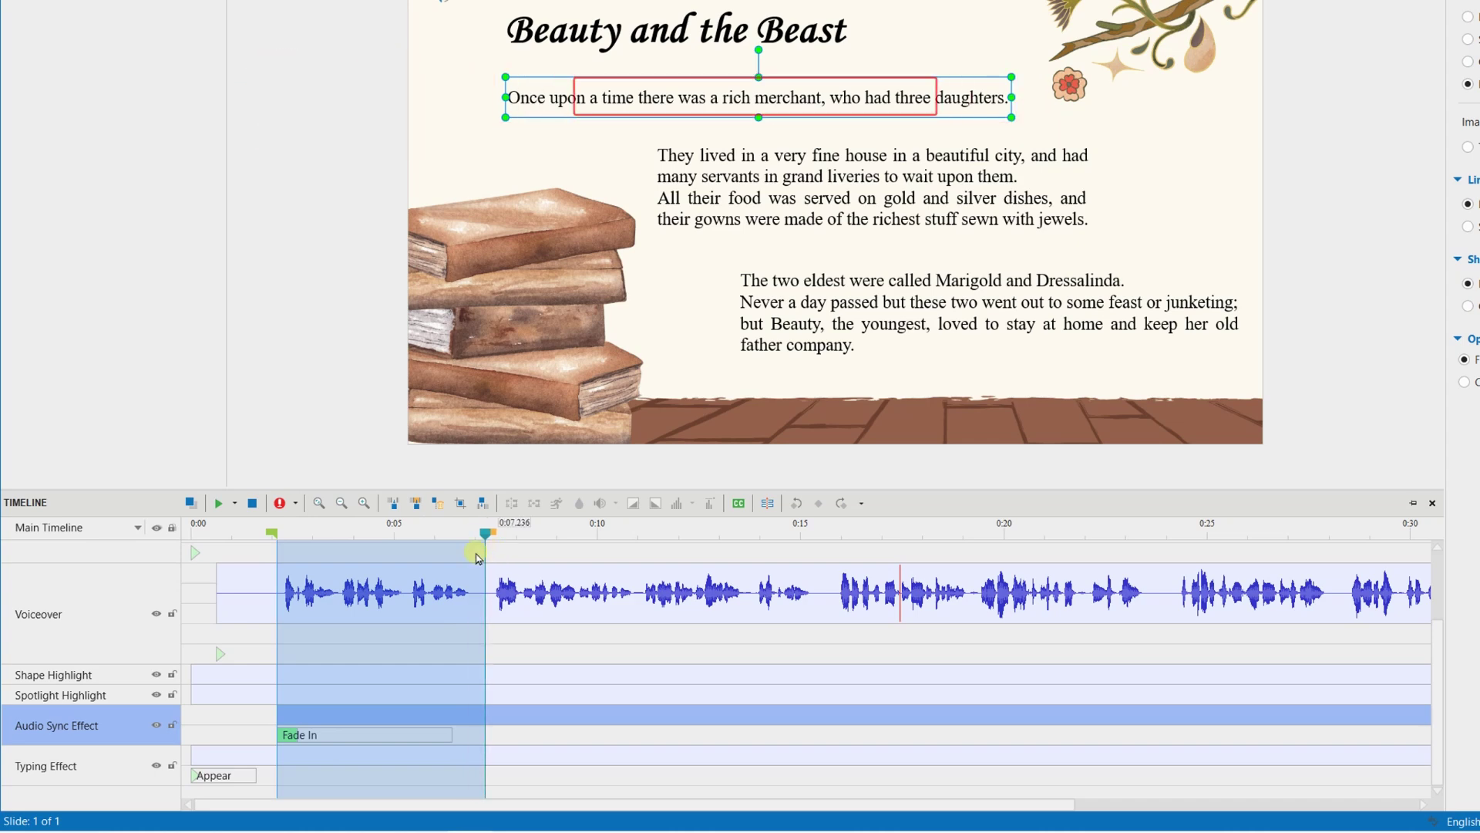
pyautogui.click(220, 504)
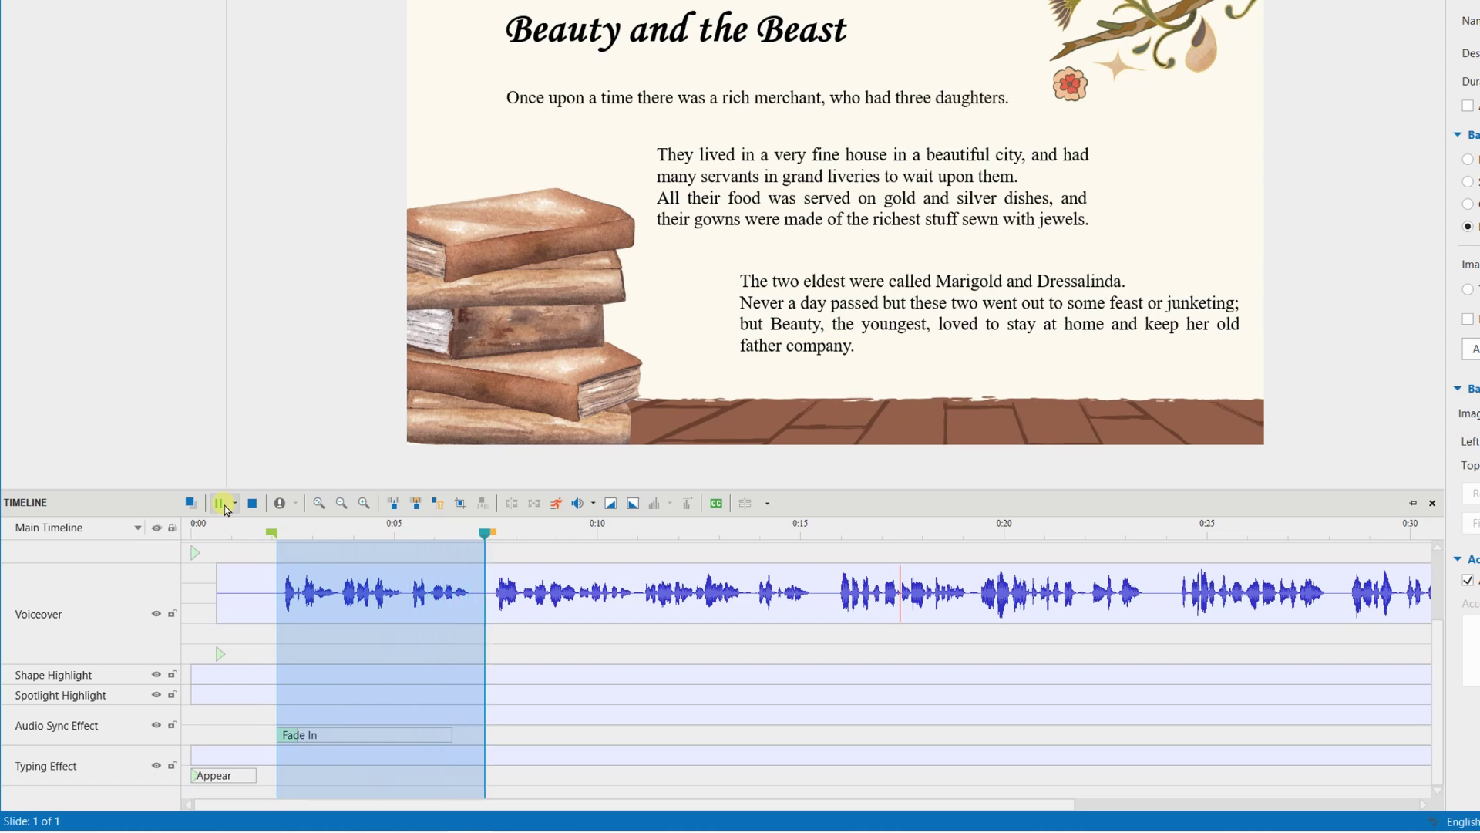
pyautogui.click(340, 735)
pyautogui.doubleClick(307, 733)
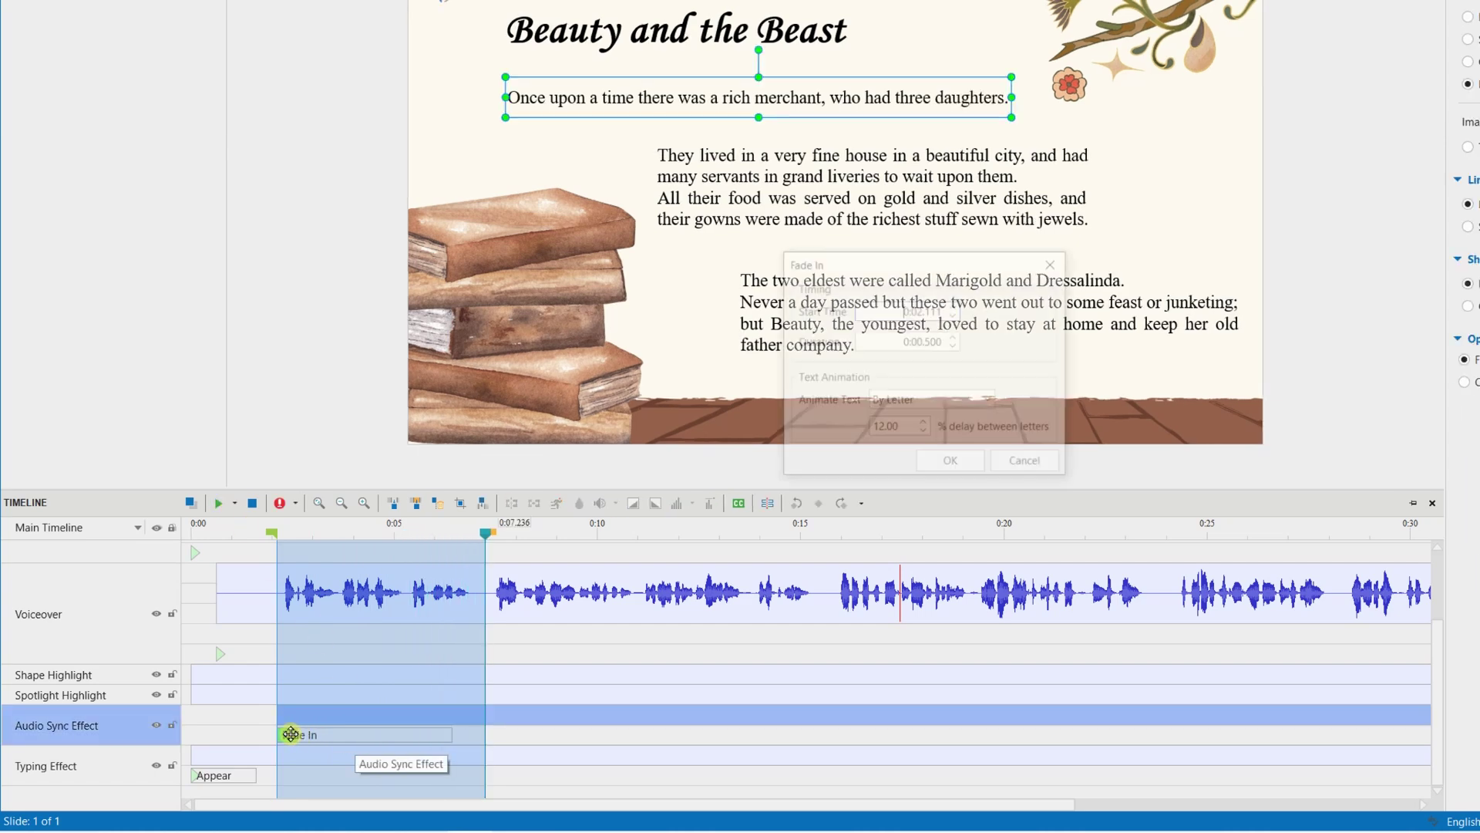
pyautogui.click(937, 425)
pyautogui.click(942, 463)
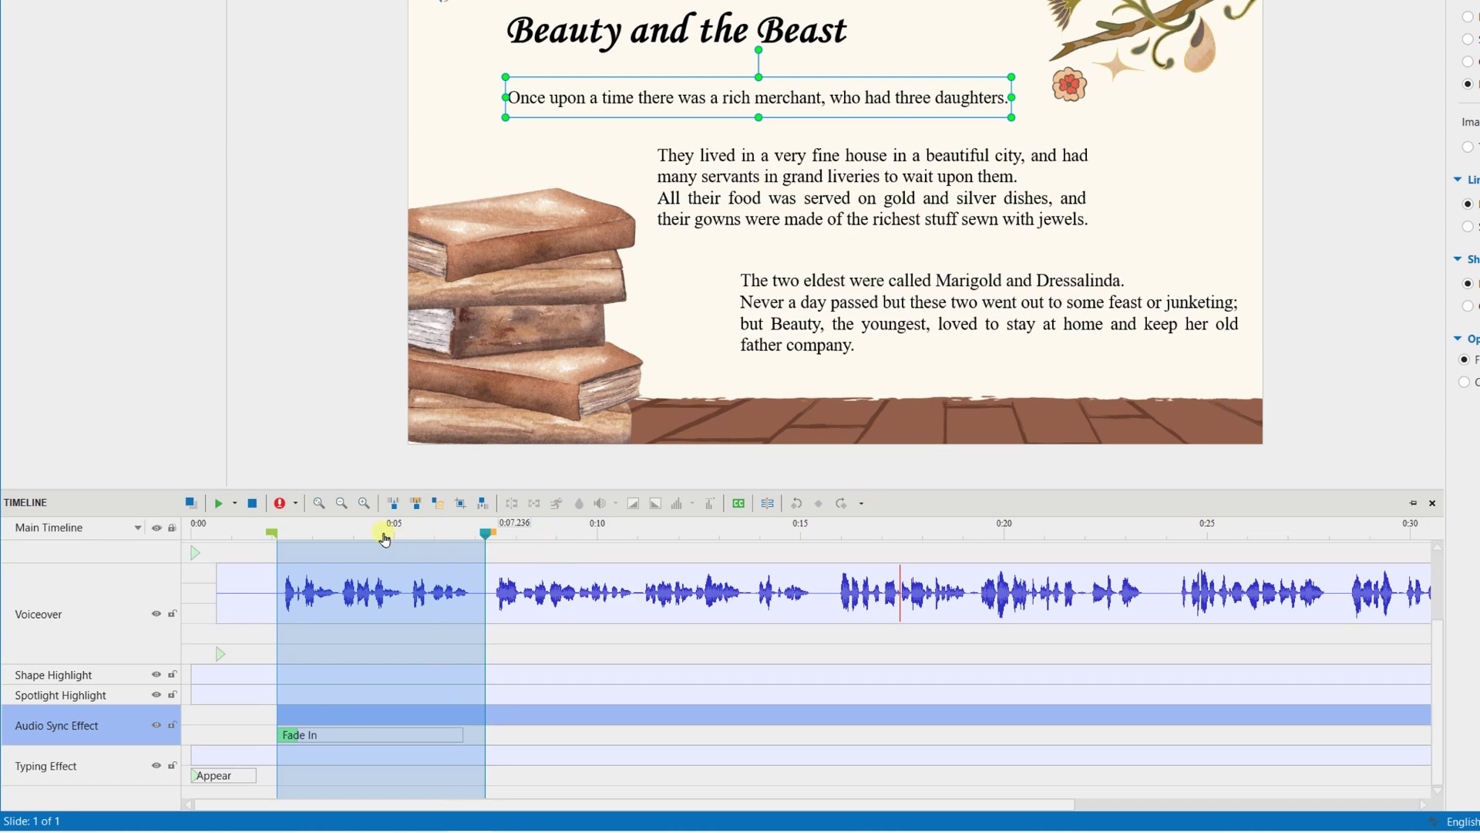
pyautogui.click(223, 503)
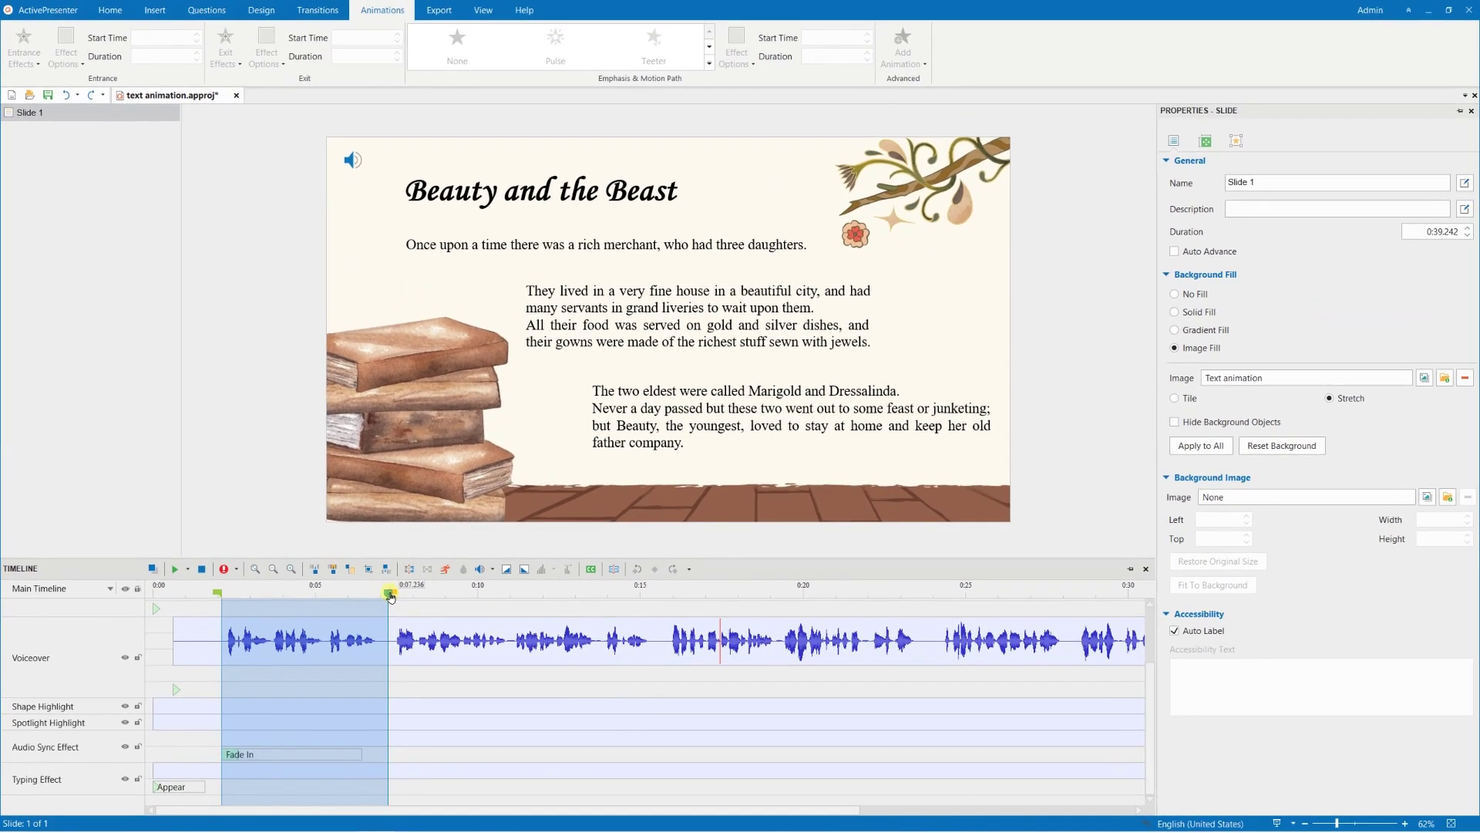
# - Select the second paragraph and mark the 0:07.324 to 0:11.449 narration span on the timeline
pyautogui.click(488, 538)
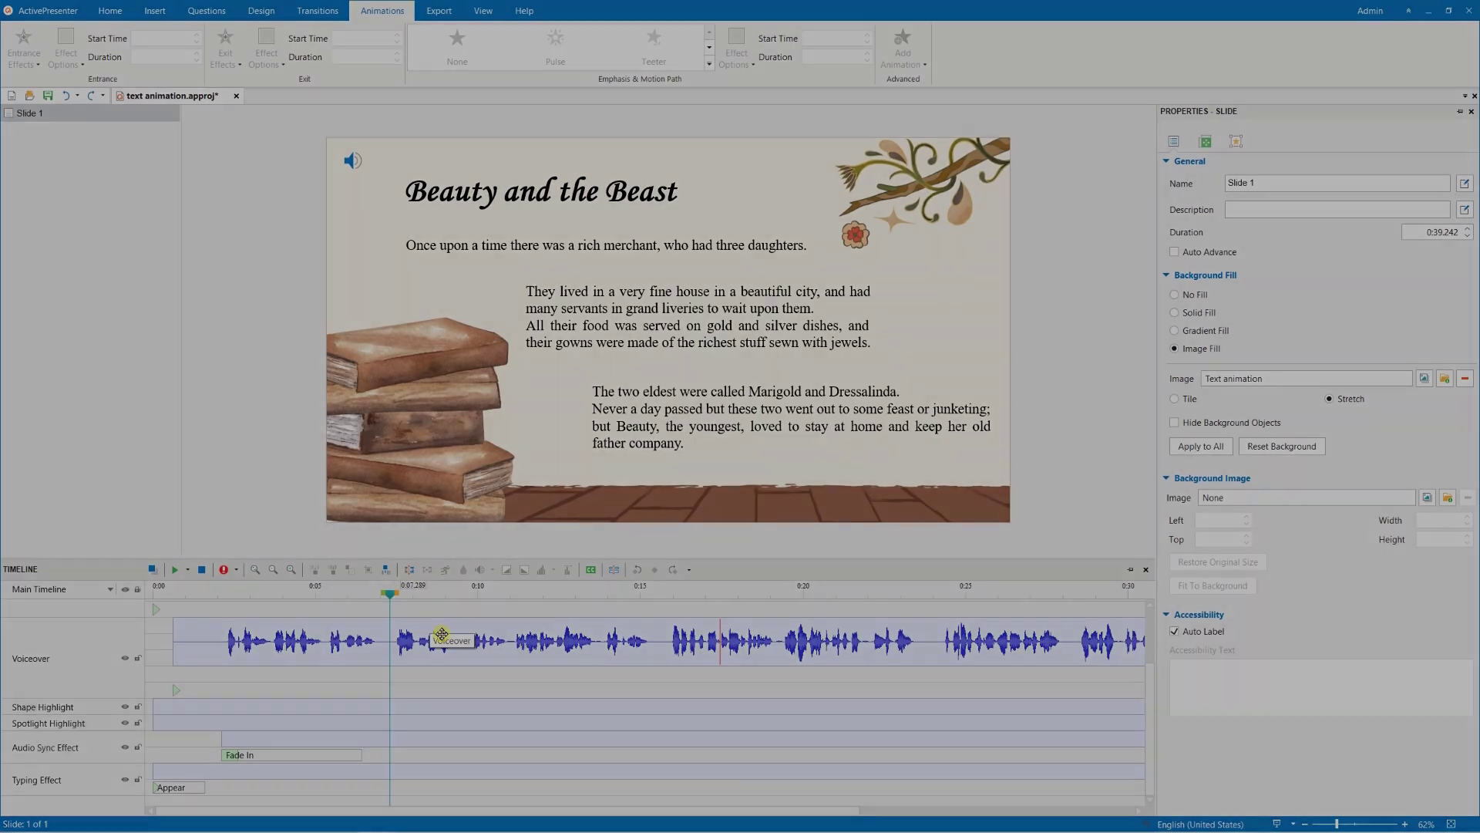
pyautogui.click(484, 722)
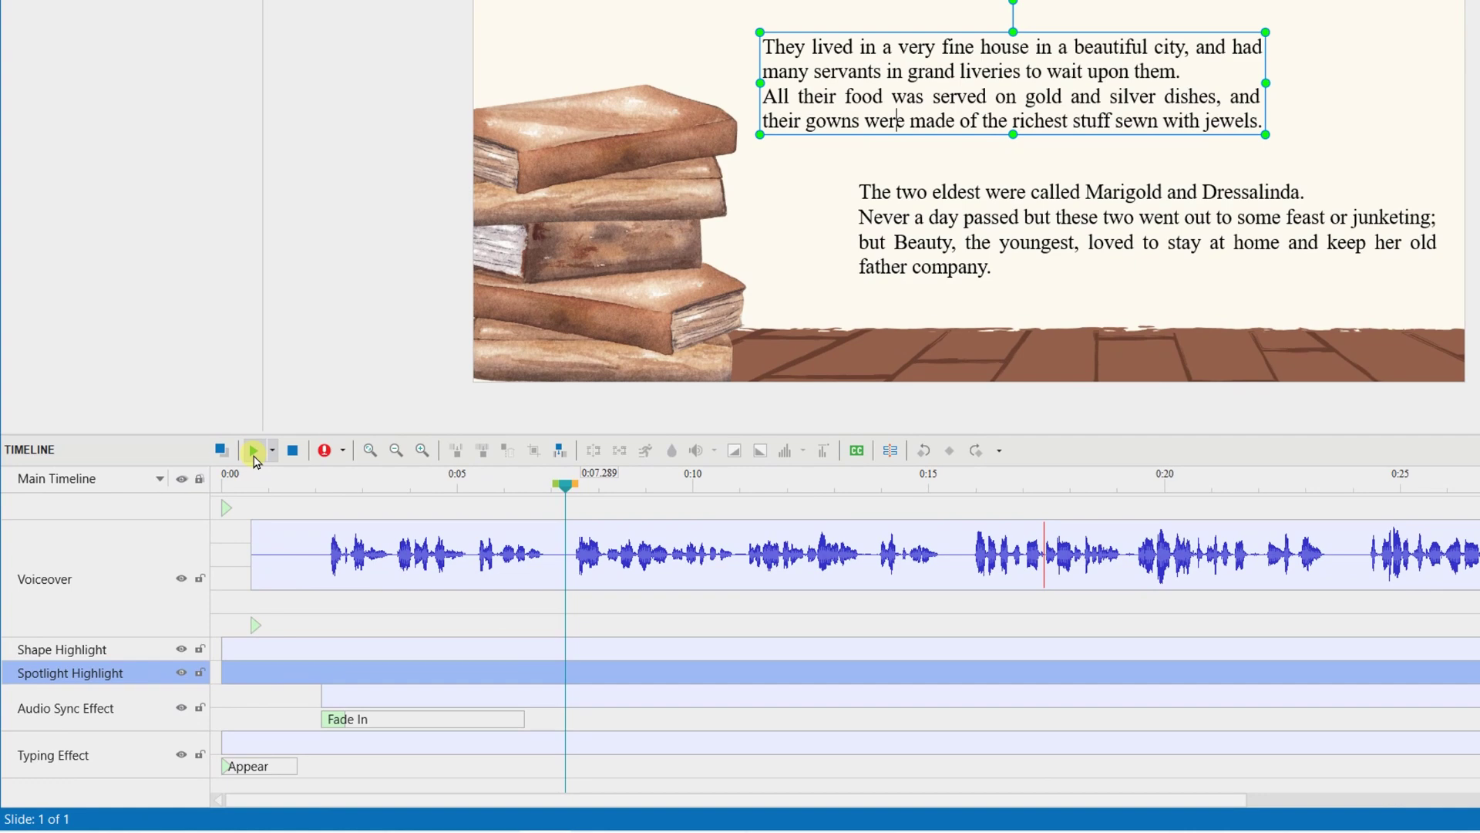
pyautogui.click(254, 450)
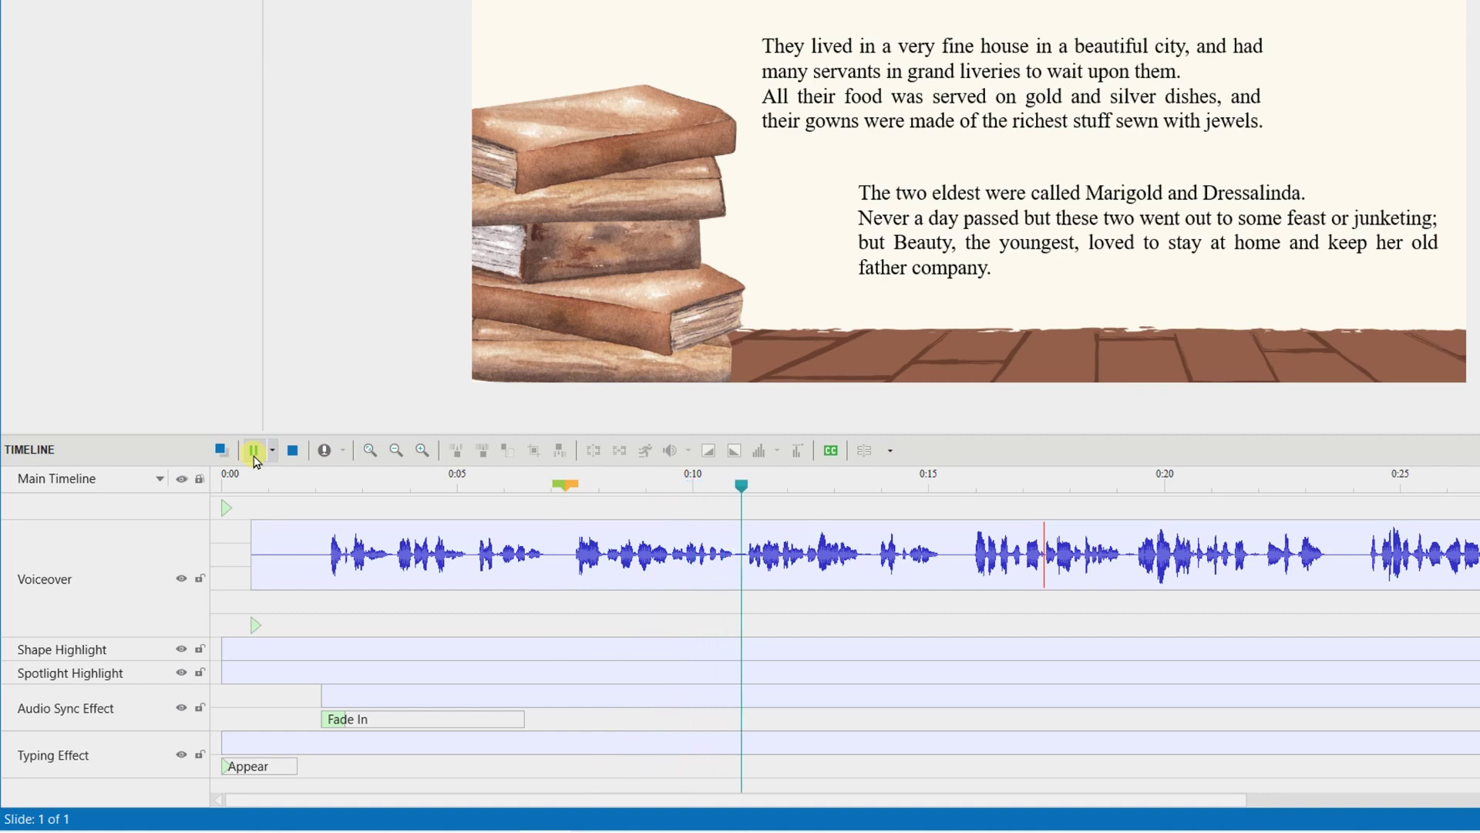
pyautogui.click(254, 450)
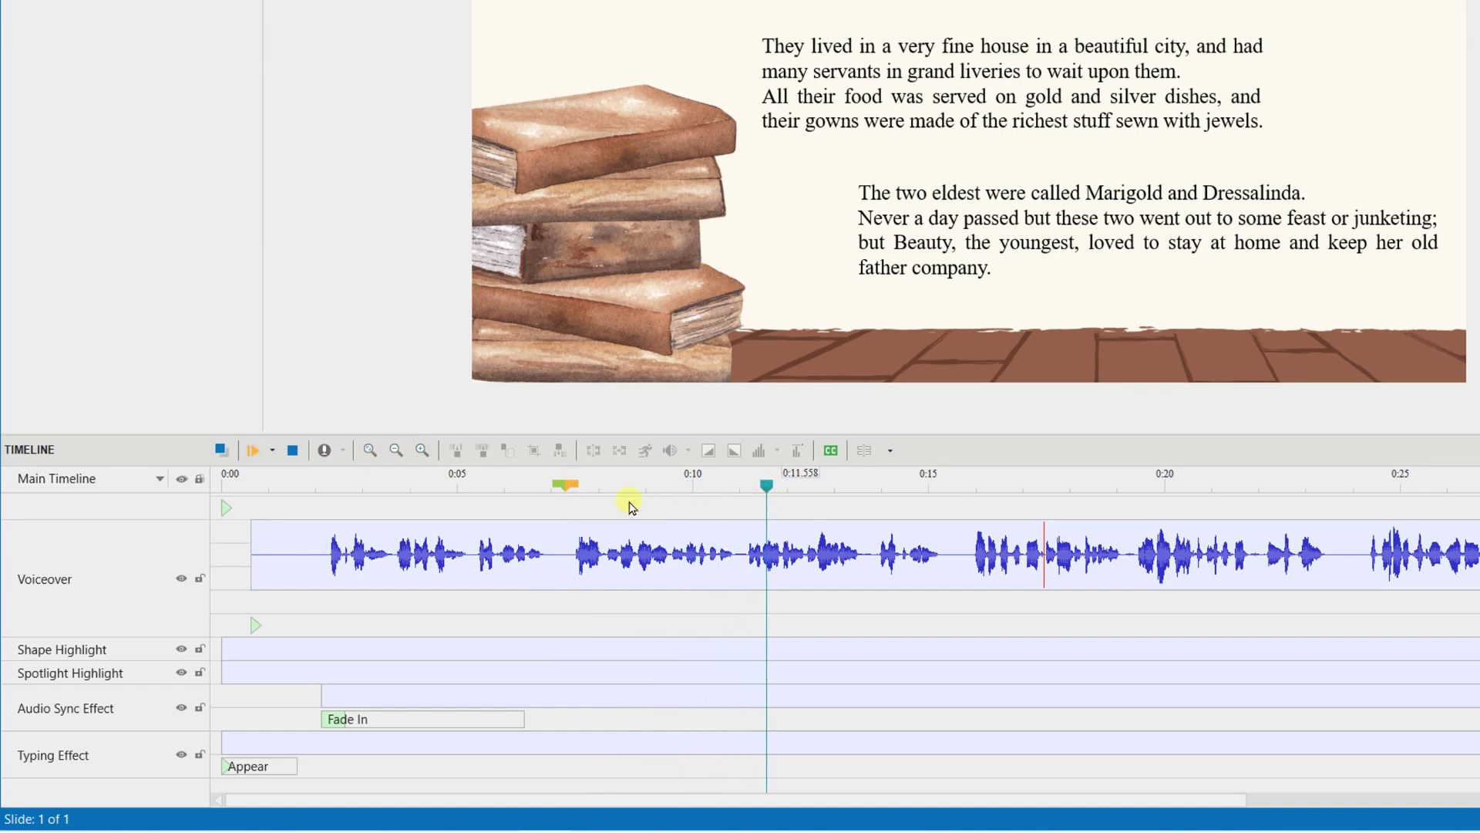
pyautogui.click(421, 452)
pyautogui.click(1007, 486)
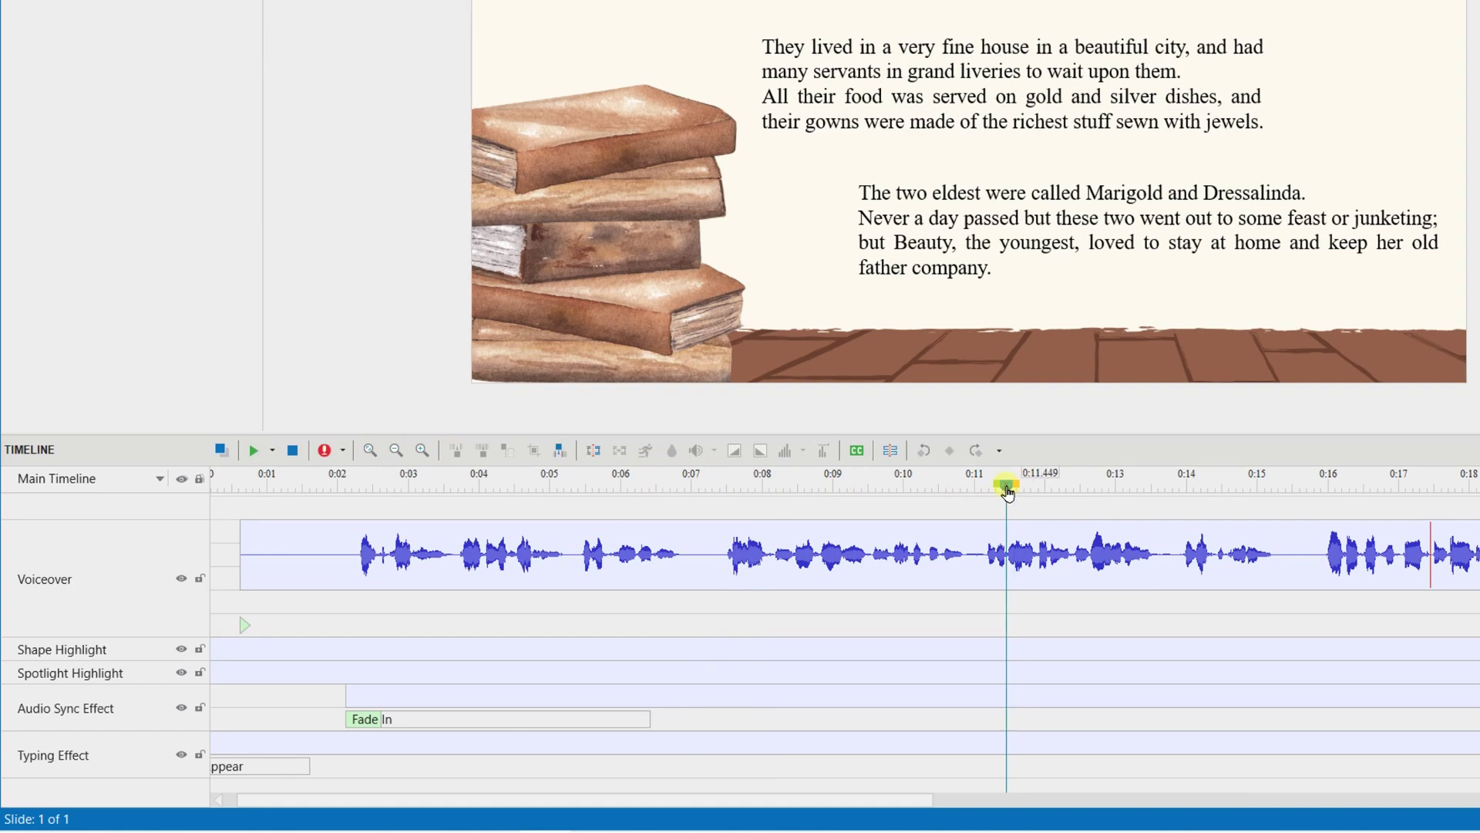
pyautogui.moveTo(983, 489); pyautogui.dragTo(705, 496)
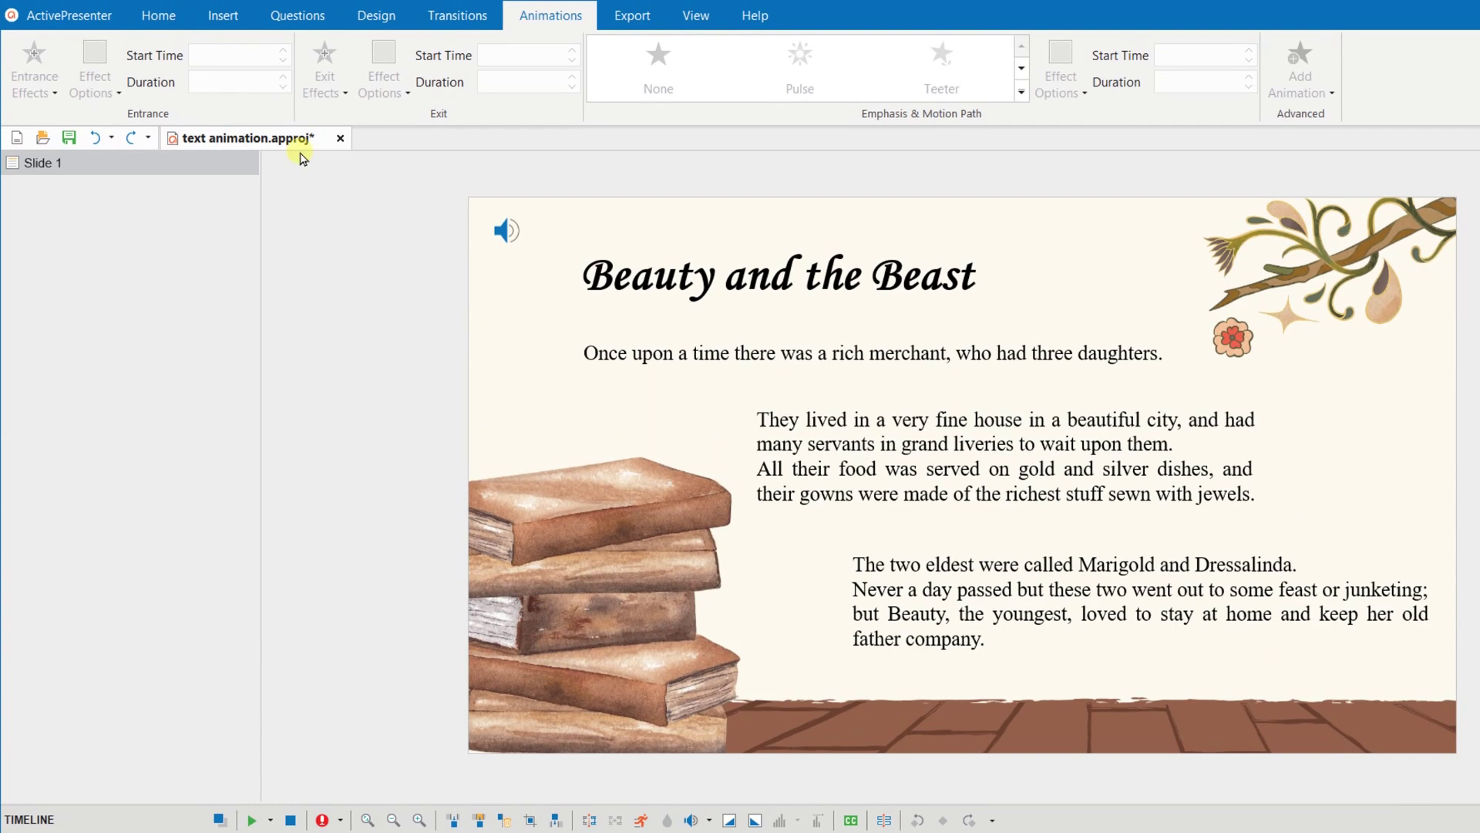
# - Draw a spotlight over the 'They lived in a very fine house' line
pyautogui.click(222, 15)
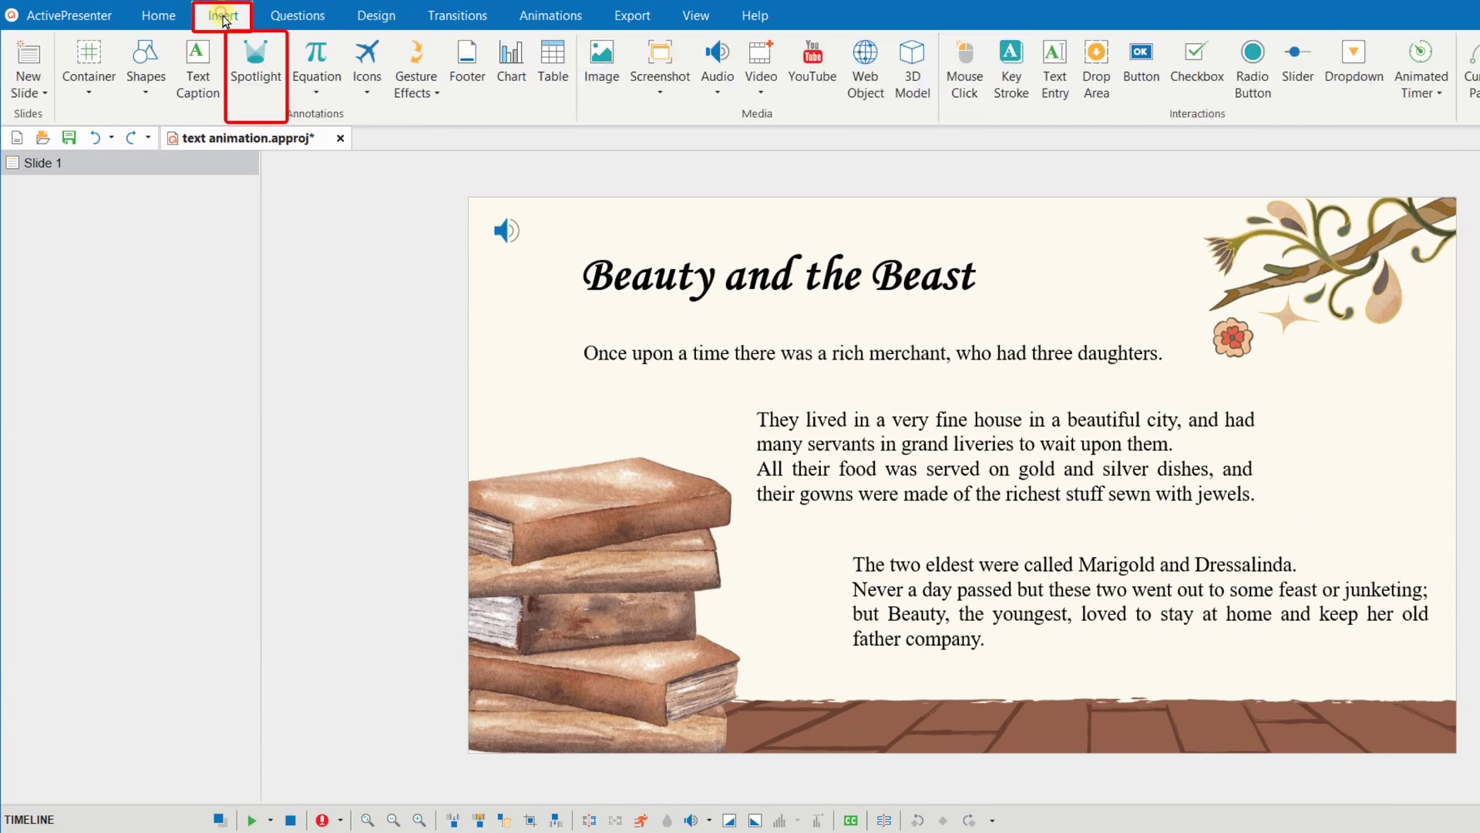
pyautogui.click(255, 65)
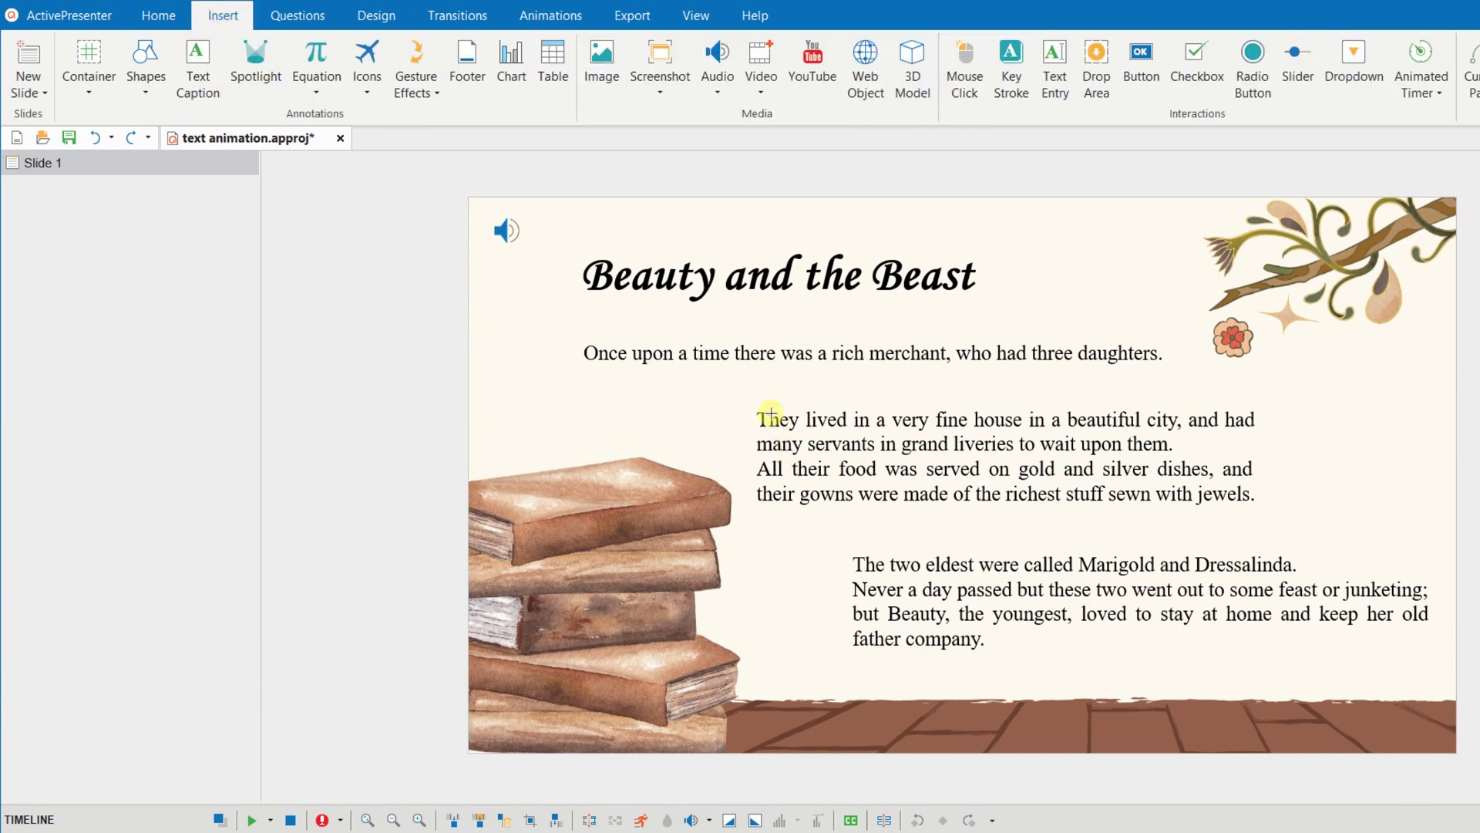
pyautogui.moveTo(750, 403); pyautogui.dragTo(1257, 439)
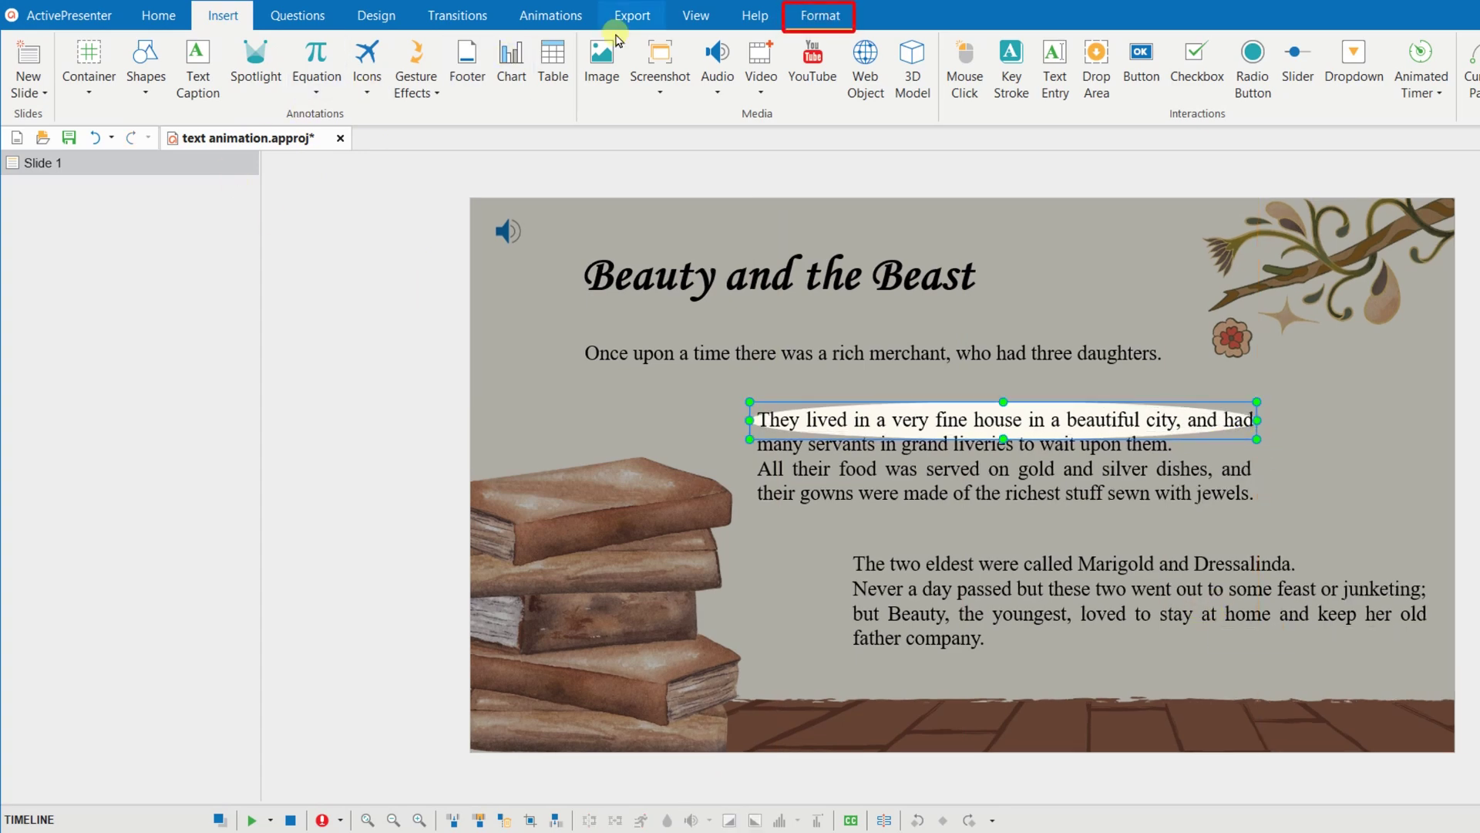
# - Change the spotlight to a rectangle and tighten its bottom edge onto the line
pyautogui.click(820, 15)
pyautogui.click(45, 92)
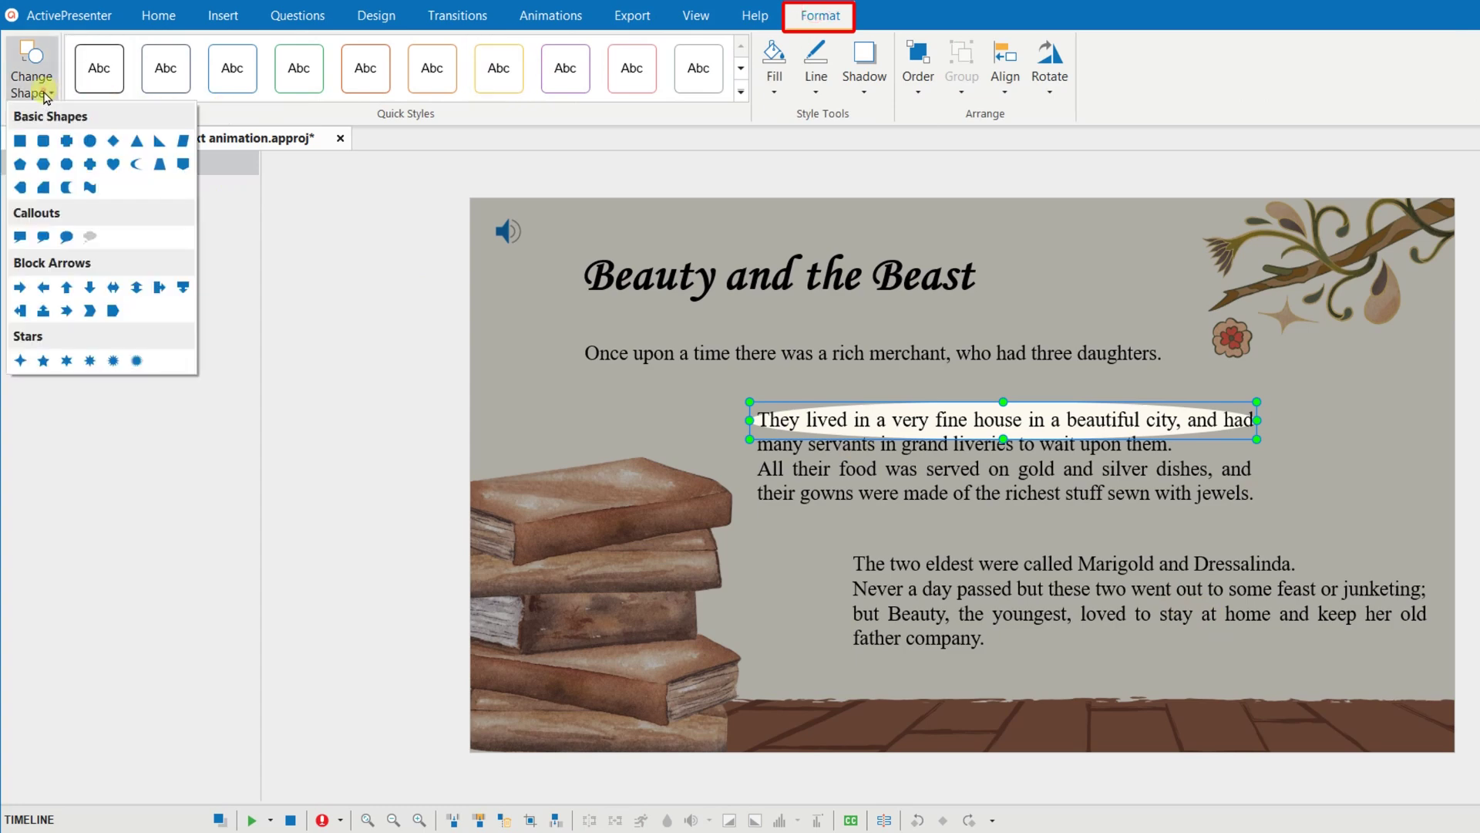
pyautogui.click(43, 140)
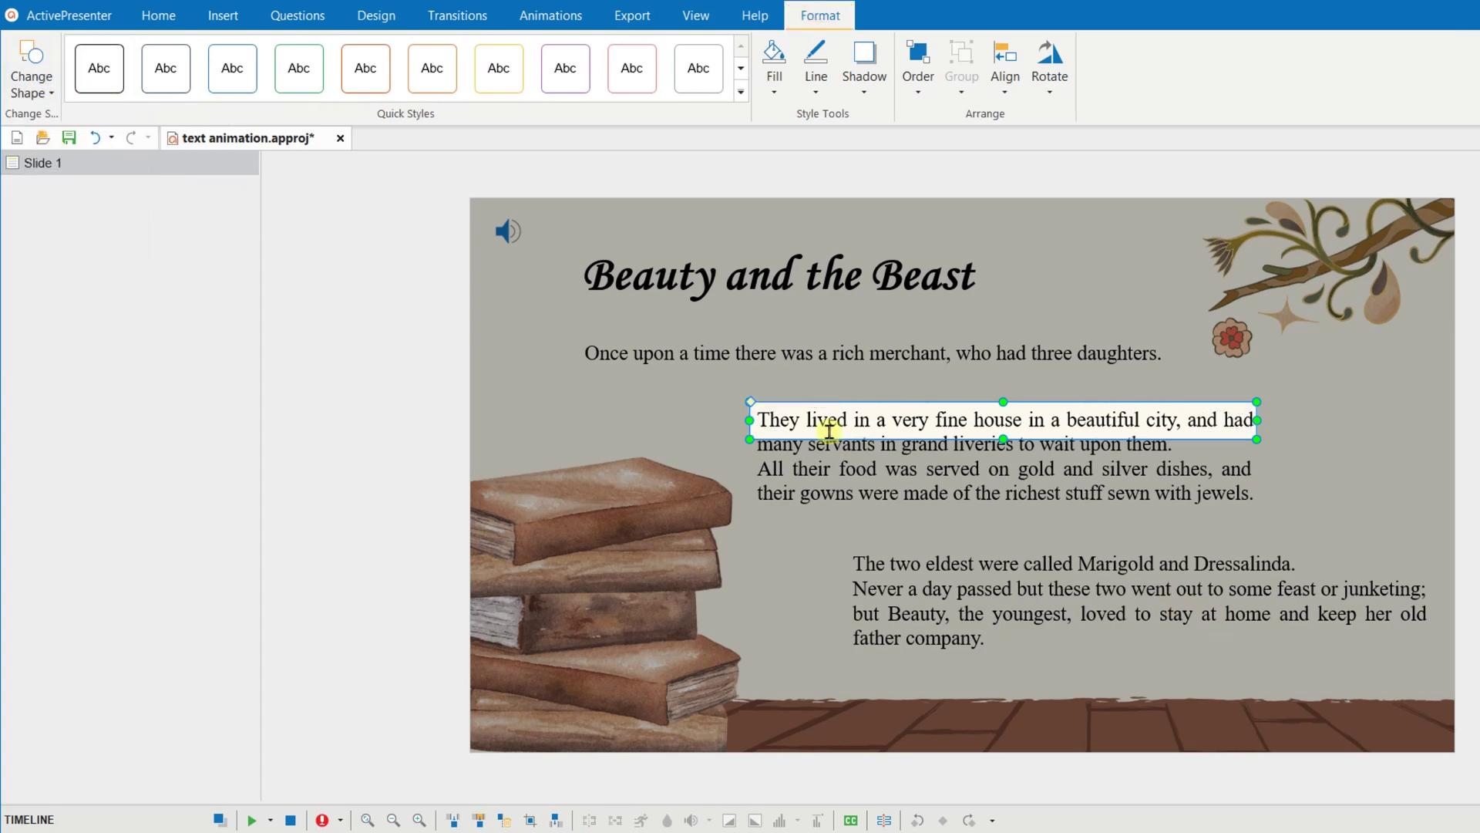
pyautogui.moveTo(1009, 436); pyautogui.dragTo(1009, 434)
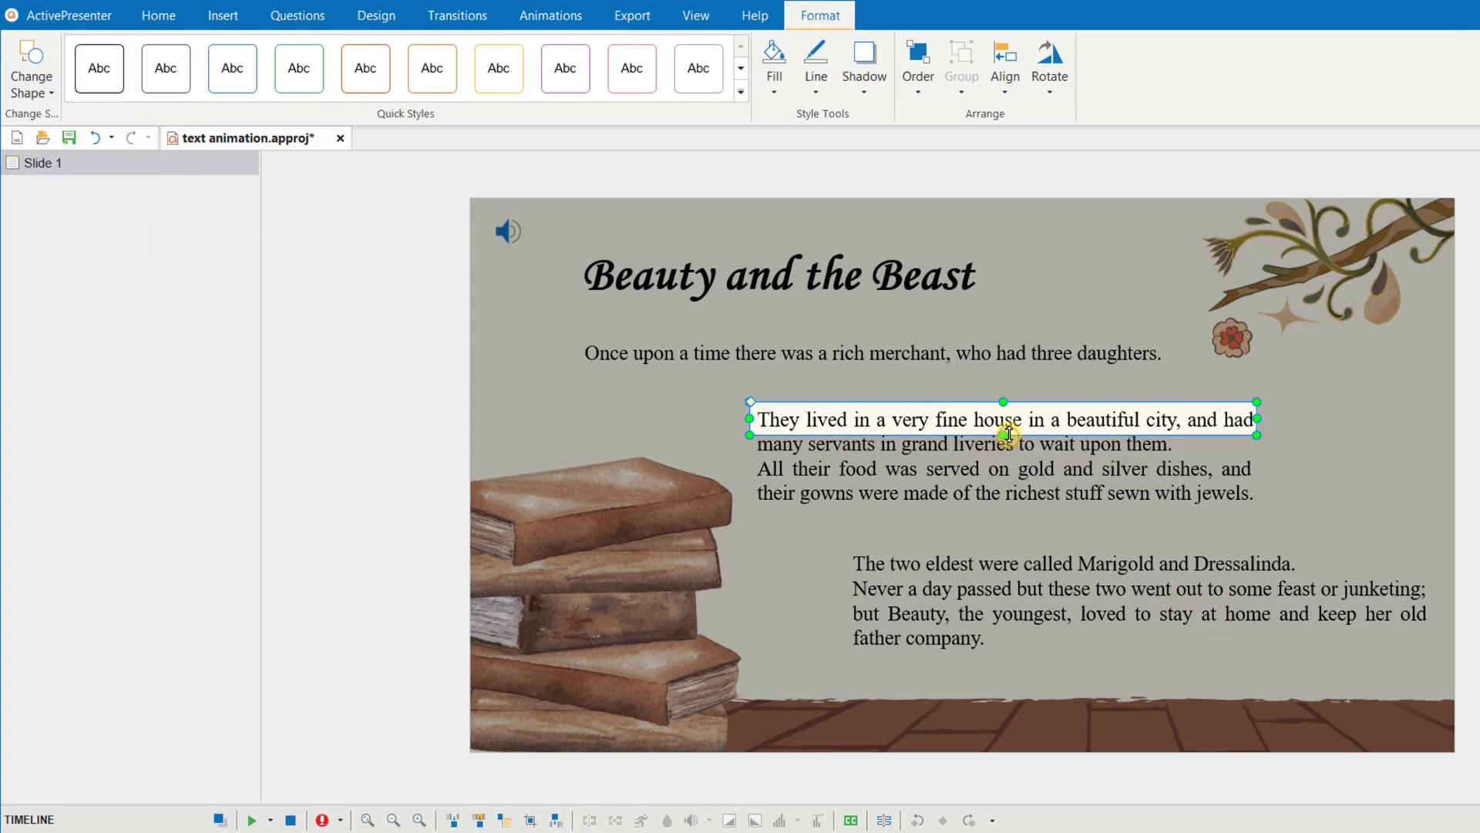
pyautogui.click(575, 21)
# - Give Spotlight_17 a Fade In entrance and a Fade Out exit
pyautogui.click(33, 78)
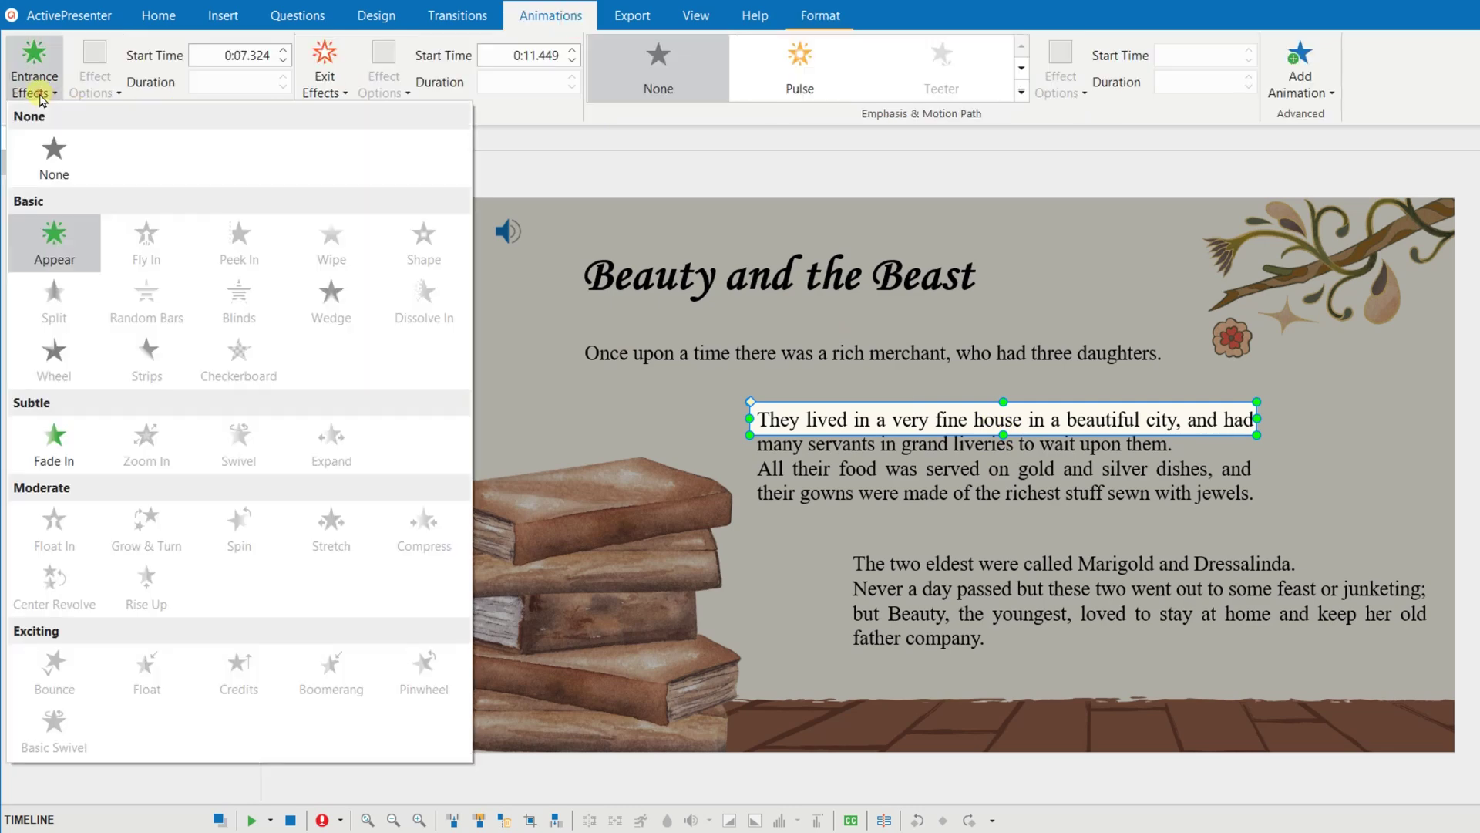
pyautogui.click(60, 451)
pyautogui.click(319, 91)
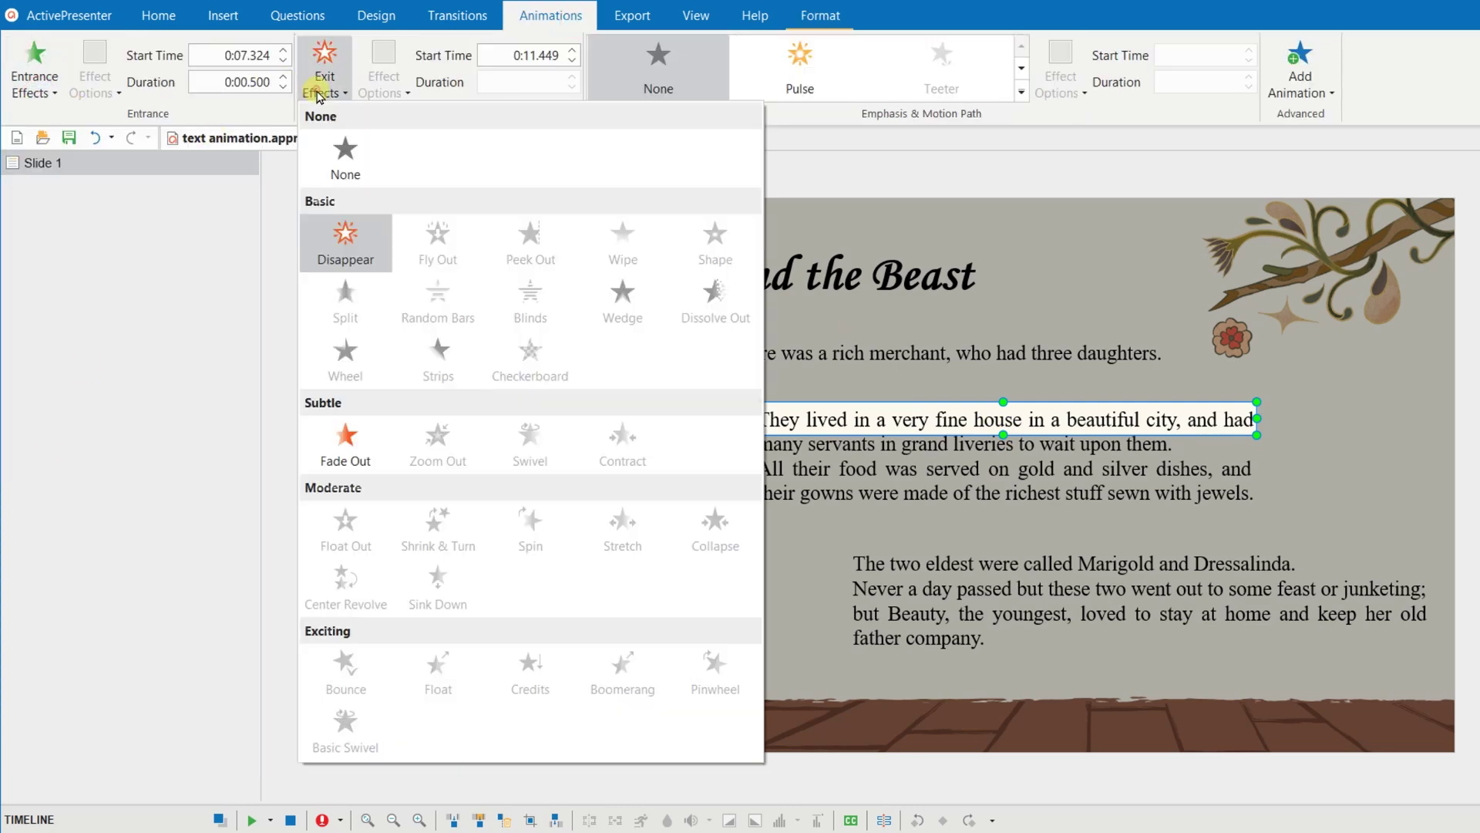
pyautogui.click(347, 437)
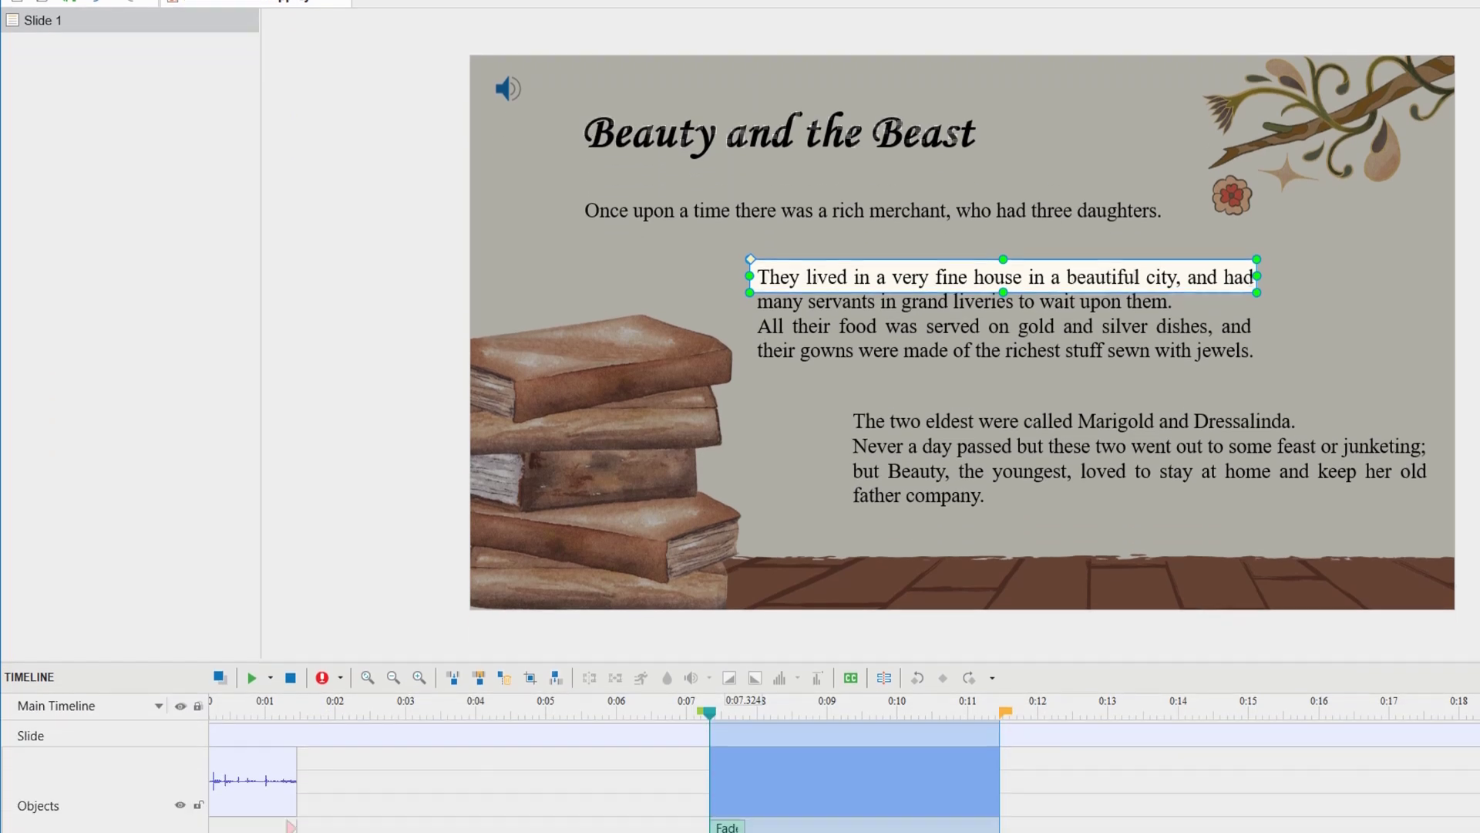
pyautogui.scroll(-1, 813, 520)
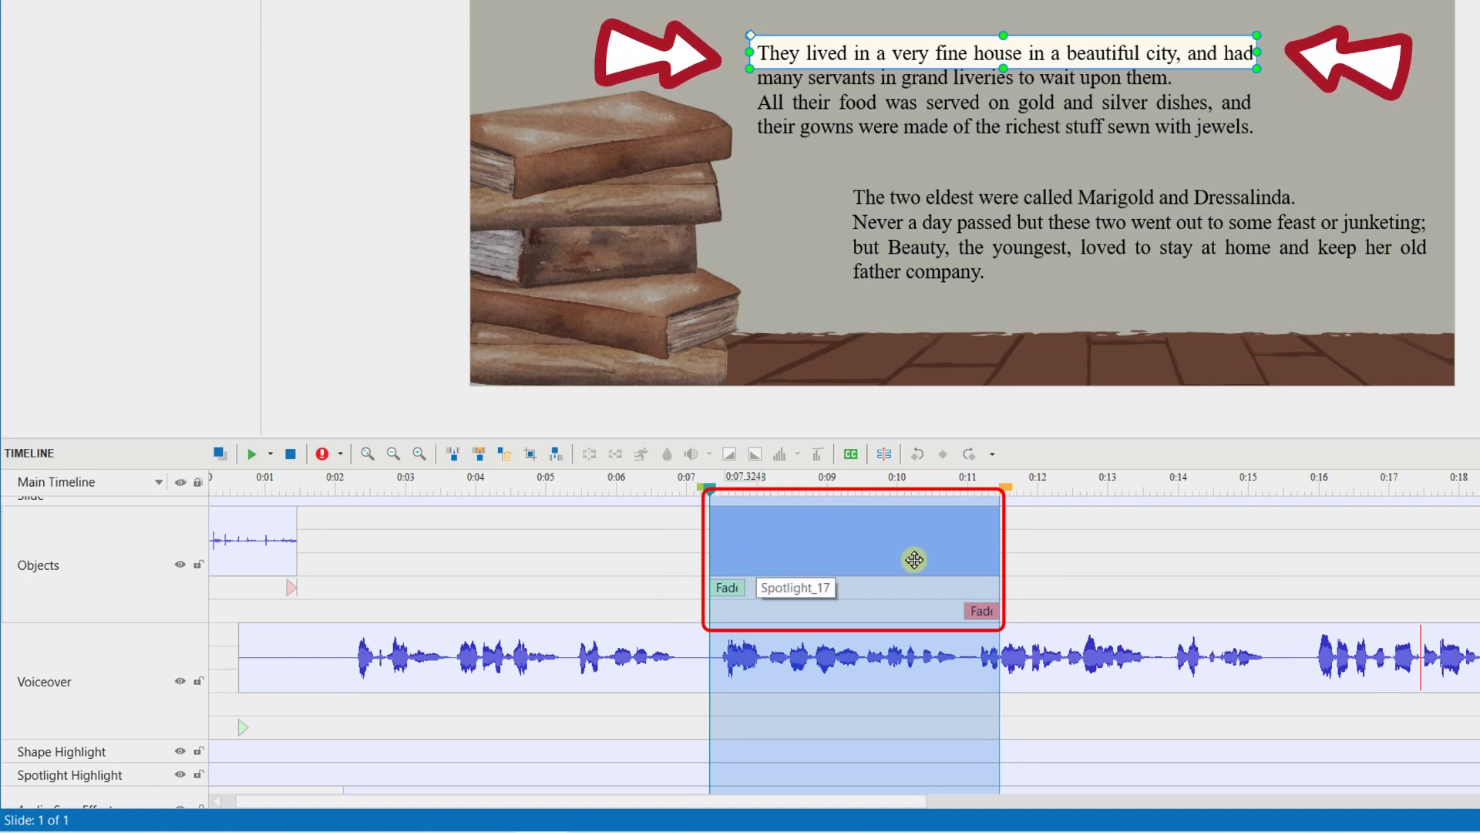
# - Preview the slide from about 0:07, then paste a copy of the first spotlight at its end
pyautogui.click(677, 493)
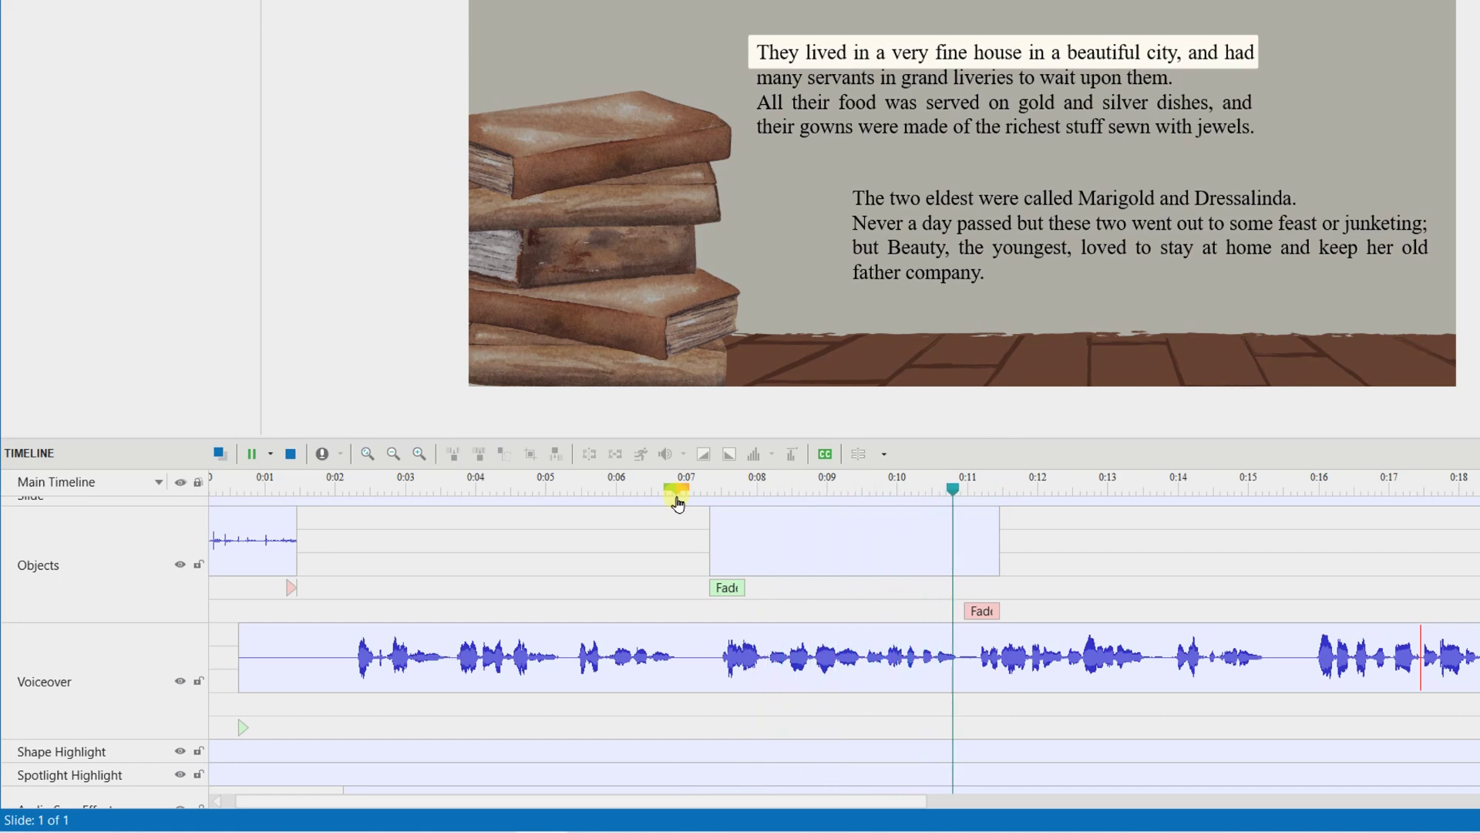
pyautogui.press('space')
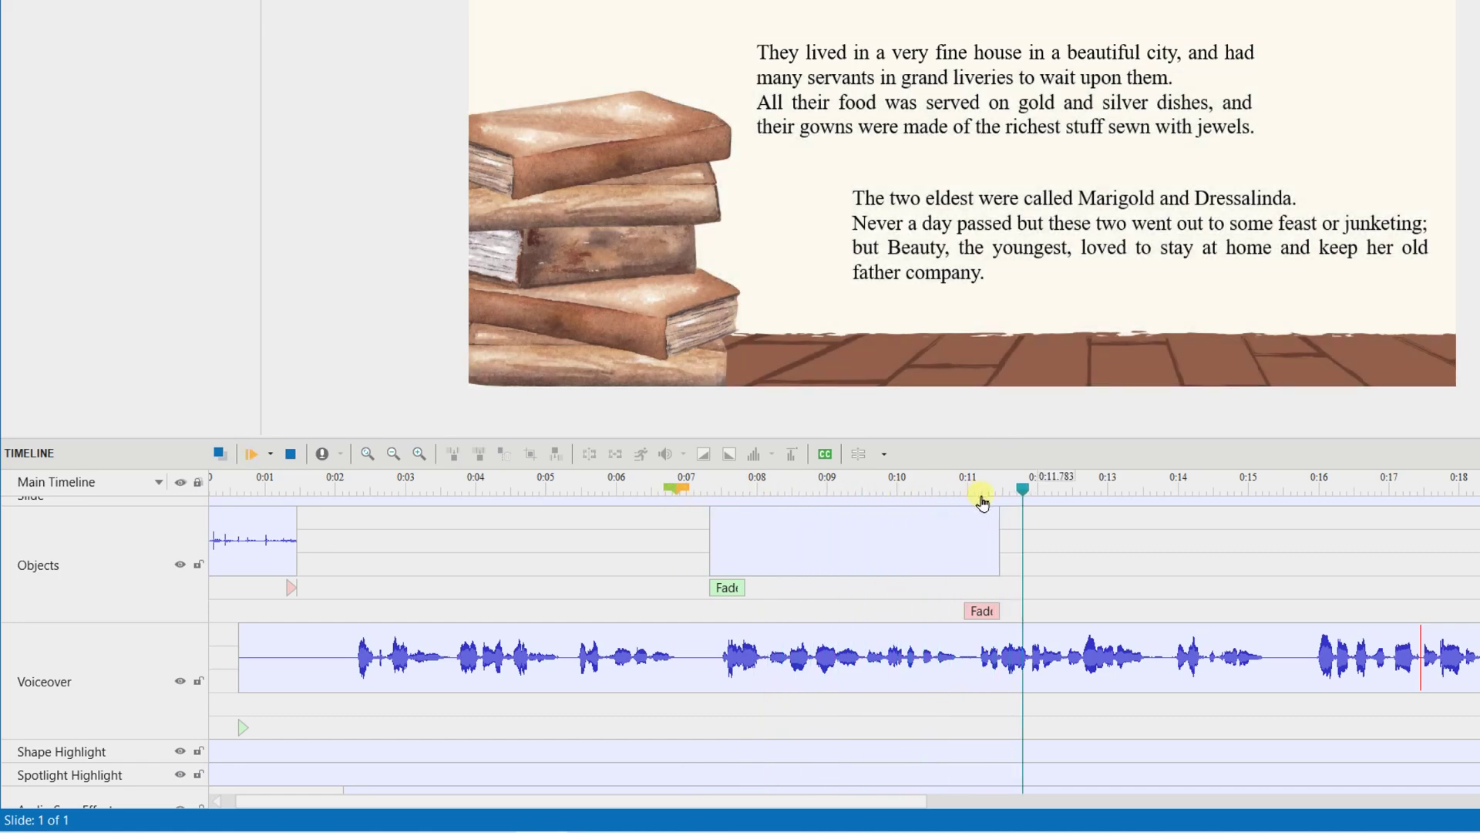
pyautogui.click(938, 528)
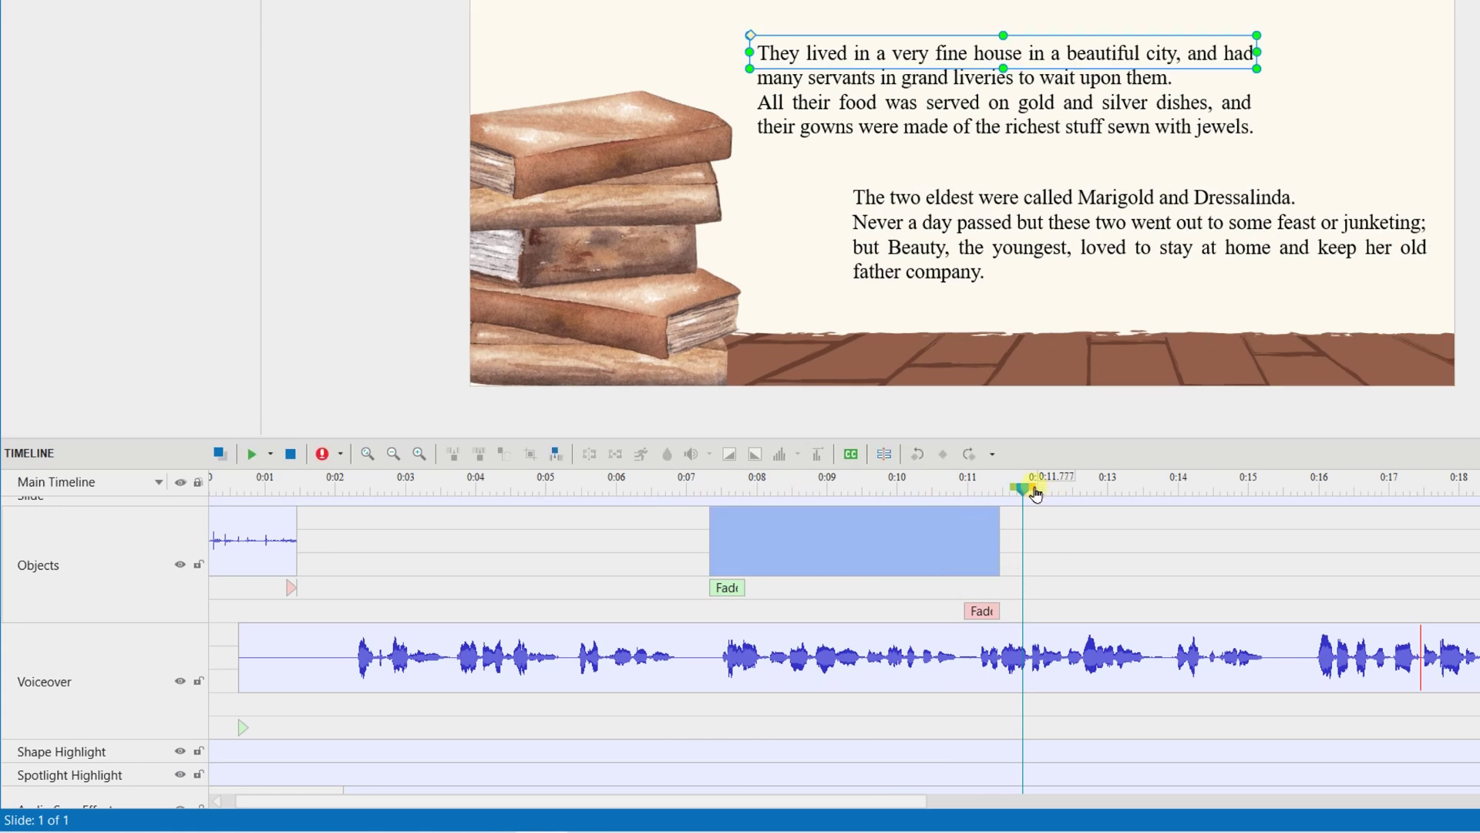
pyautogui.moveTo(1029, 491); pyautogui.dragTo(1009, 491)
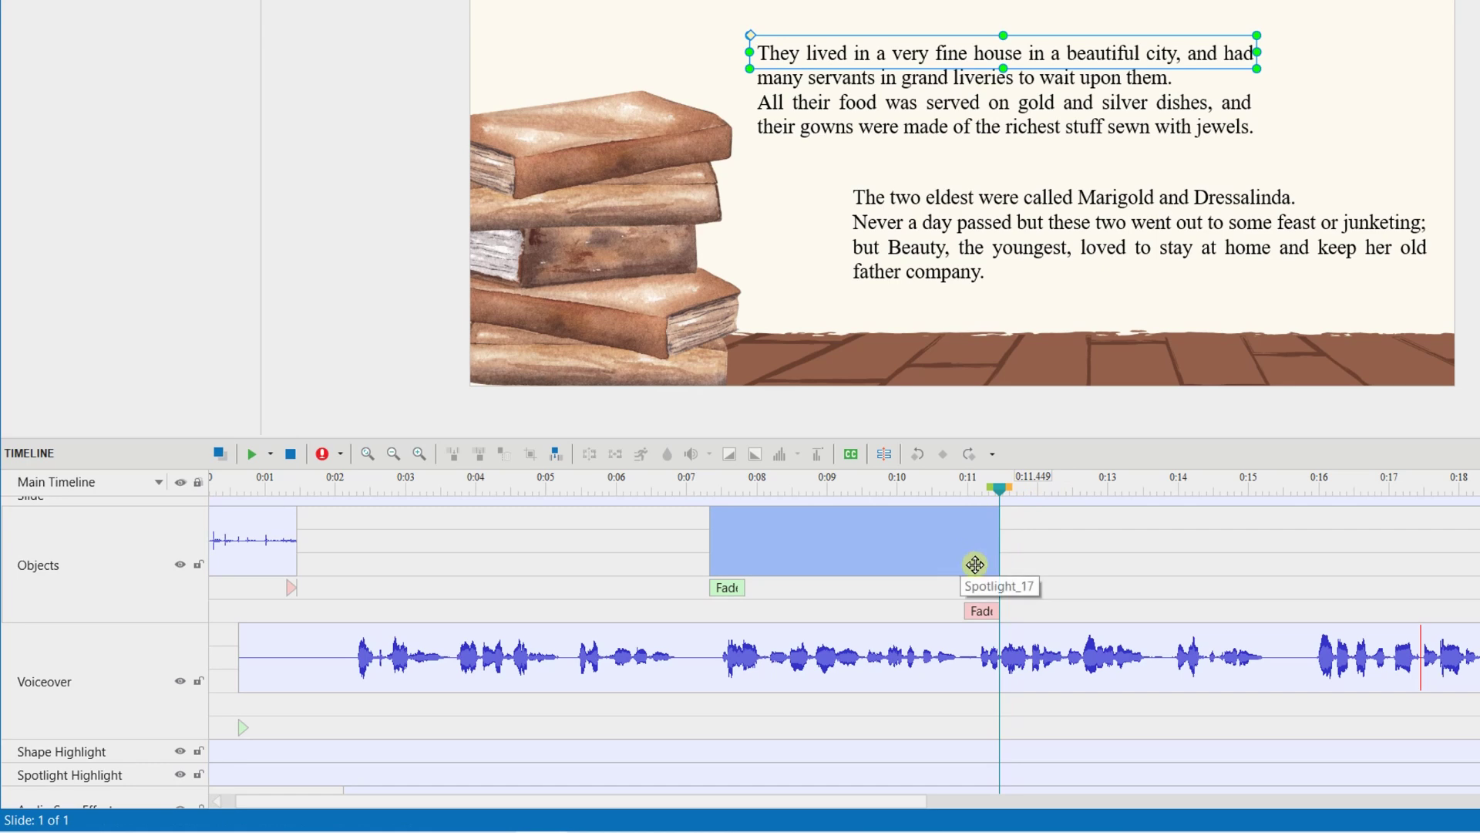
pyautogui.hotkey('ctrl', 'v')
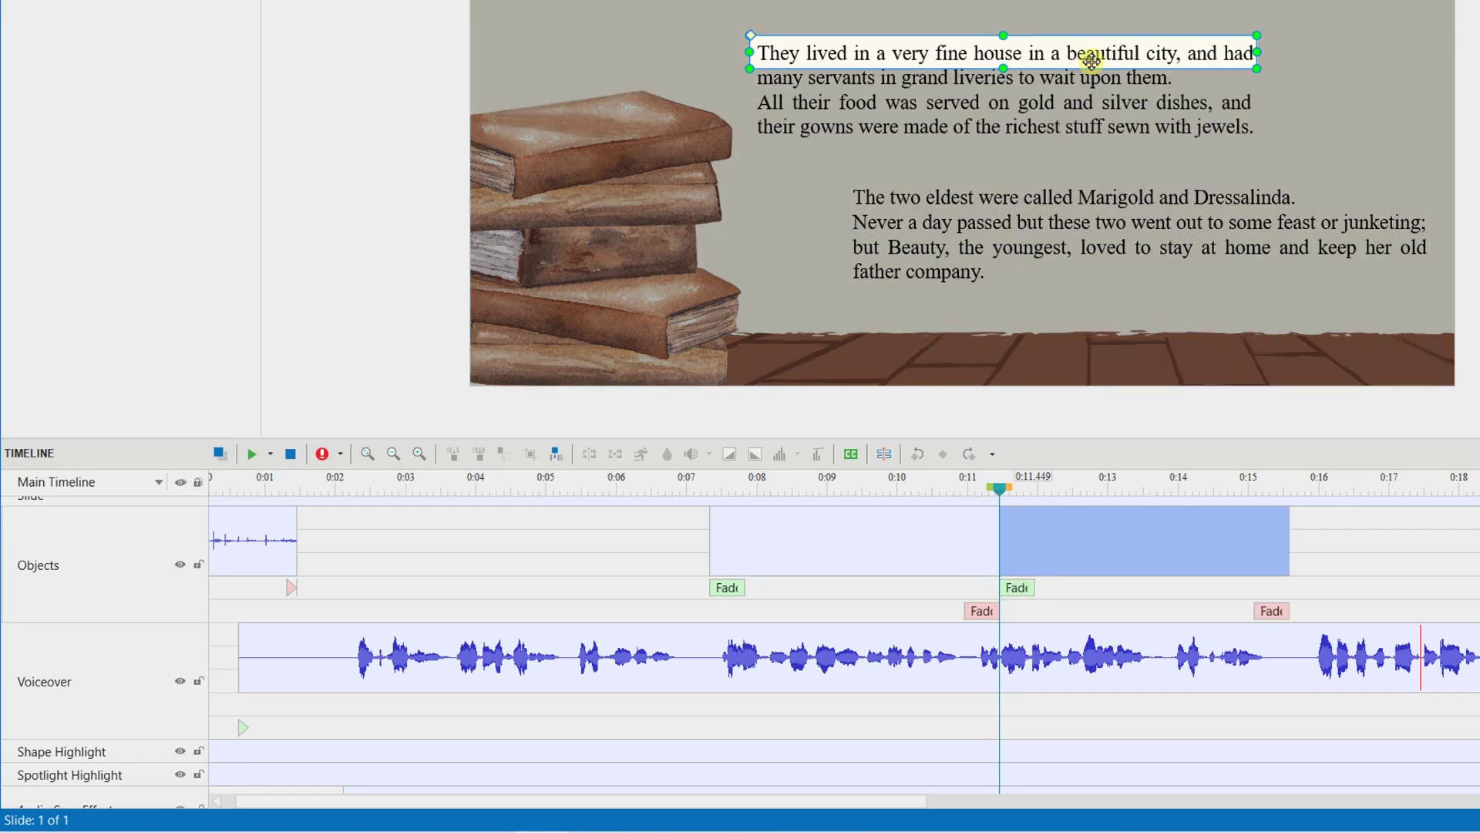
# - Fit the spotlight copy over the servants line and play the timeline to check it
pyautogui.moveTo(1091, 59); pyautogui.dragTo(1006, 89)
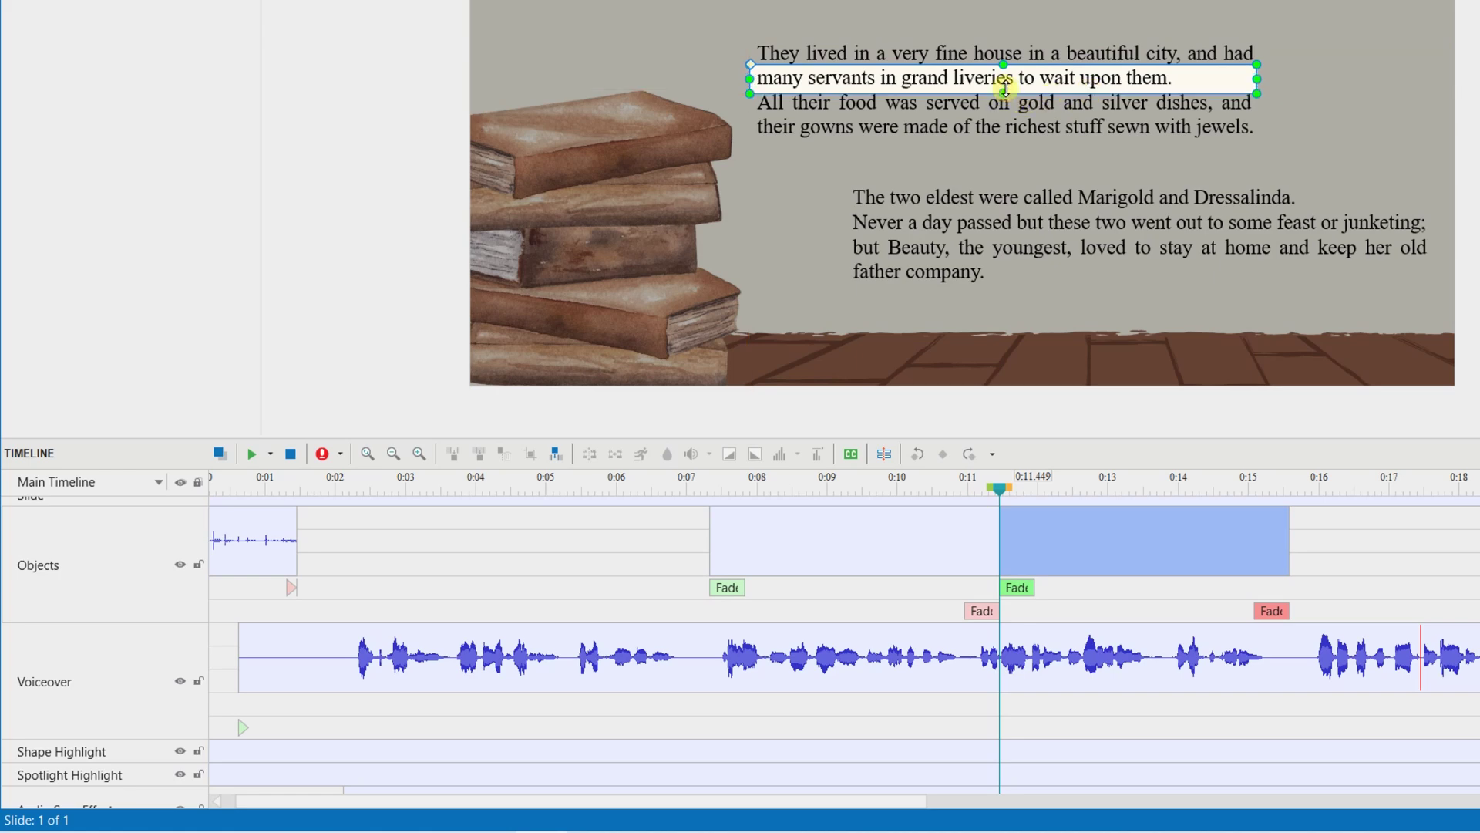
pyautogui.moveTo(1257, 78); pyautogui.dragTo(1182, 79)
pyautogui.moveTo(691, 488); pyautogui.dragTo(845, 493)
pyautogui.press('space')
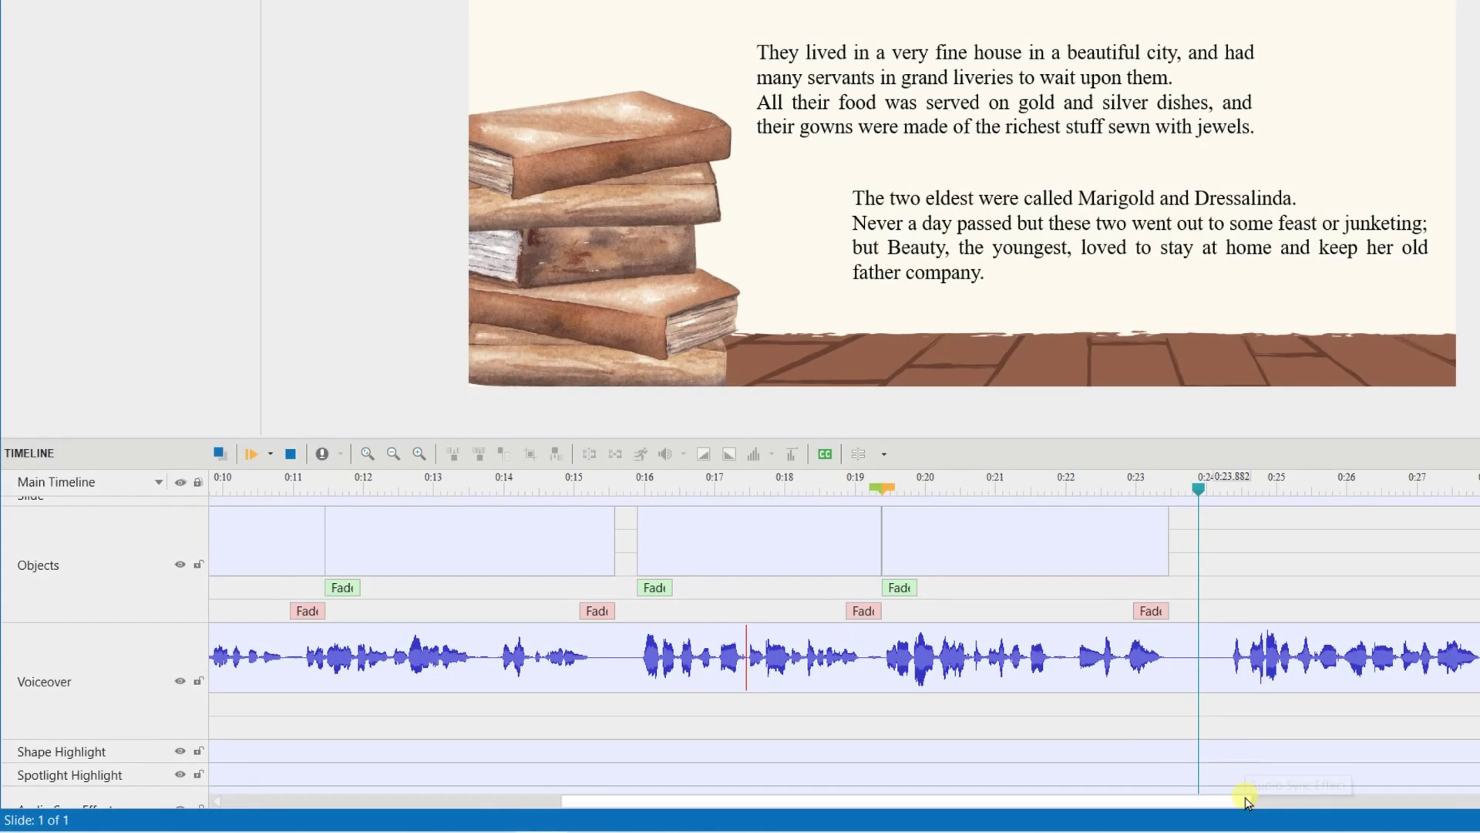
# - Scroll the timeline to 0:21–0:40 and mark a range starting at 0:24.119 up to 0:28.172
pyautogui.moveTo(1247, 802); pyautogui.dragTo(1100, 766)
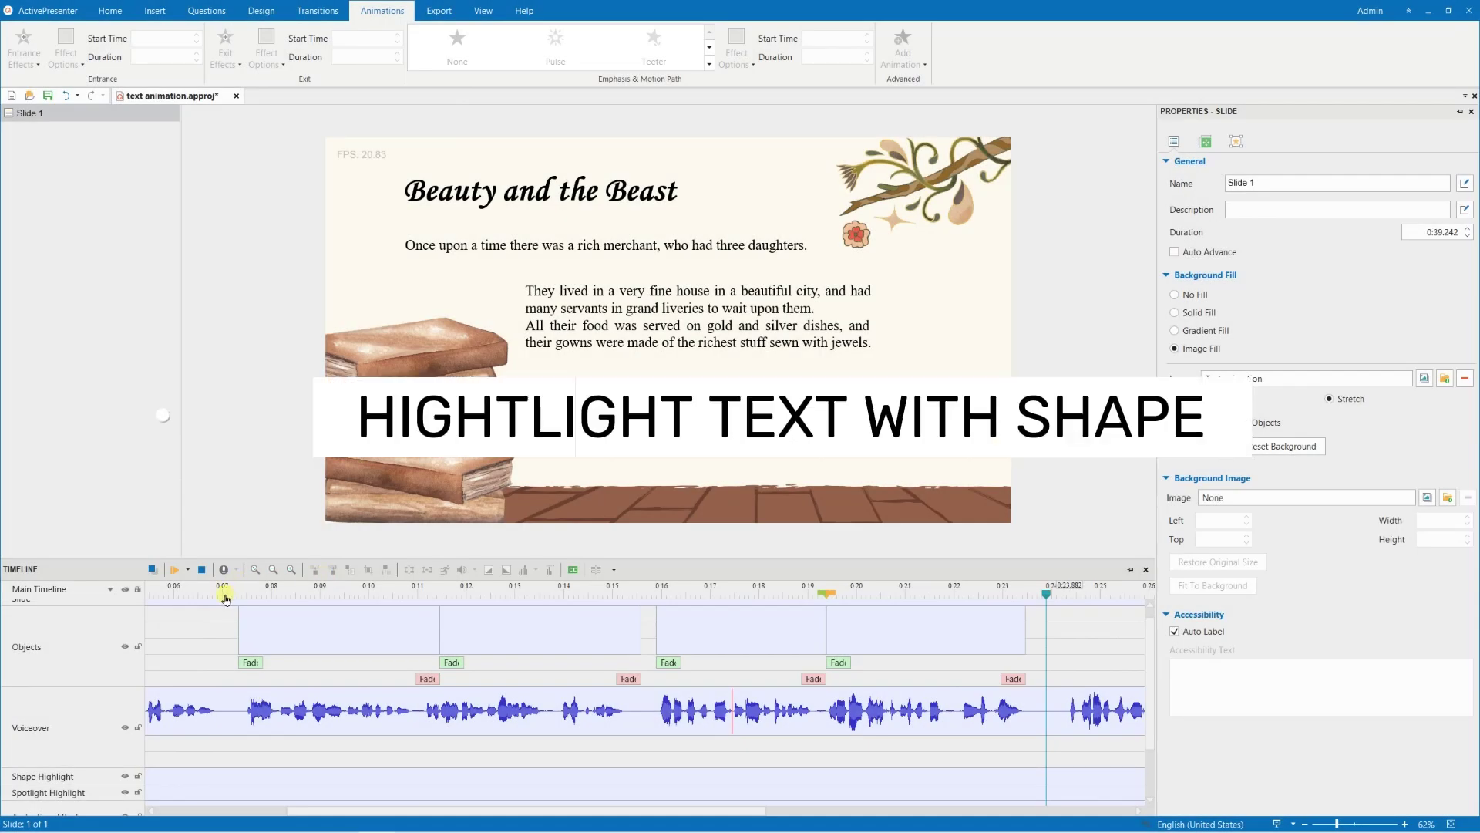
pyautogui.moveTo(689, 814); pyautogui.dragTo(1041, 825)
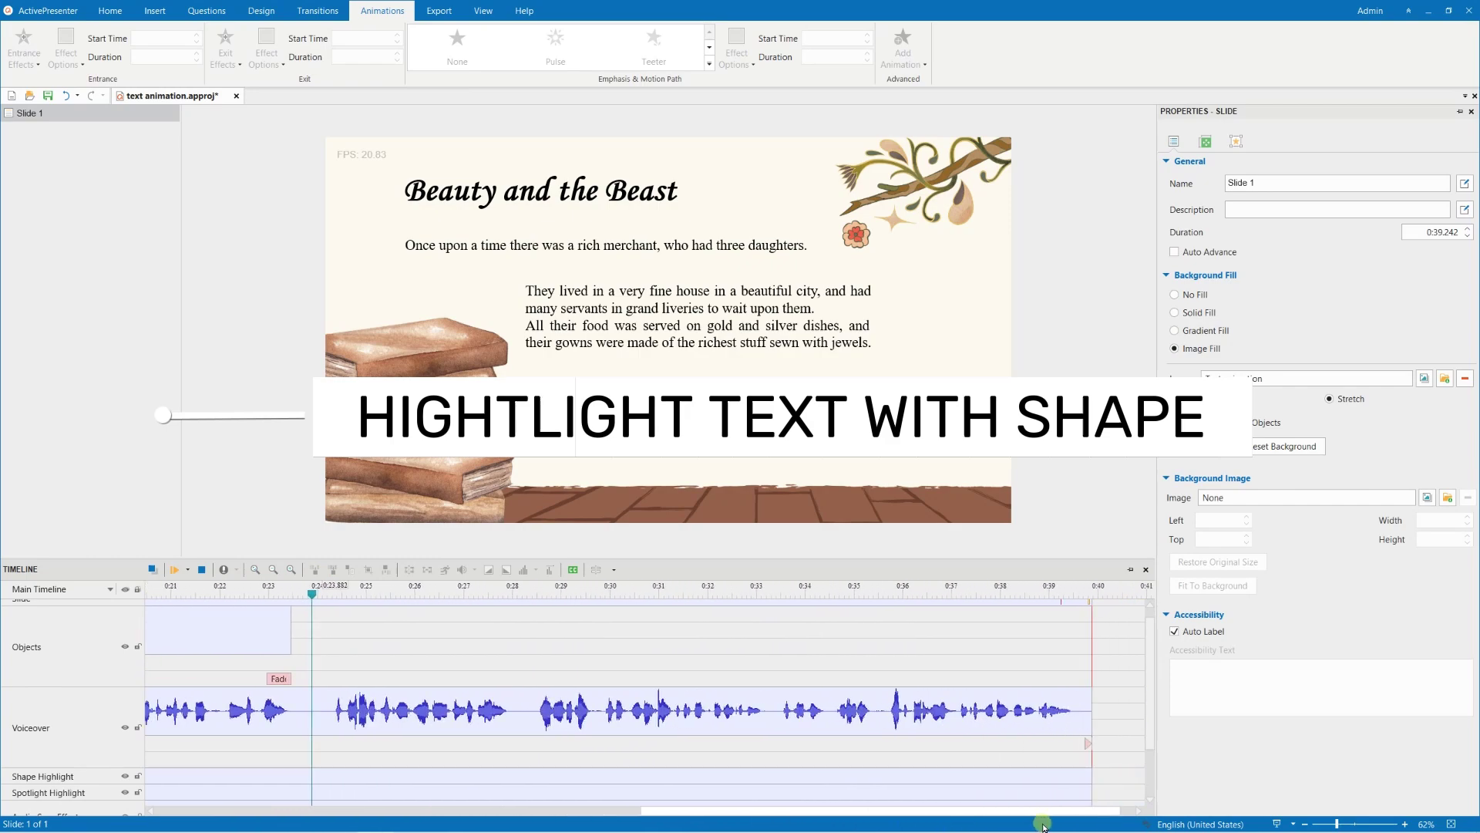
pyautogui.click(325, 592)
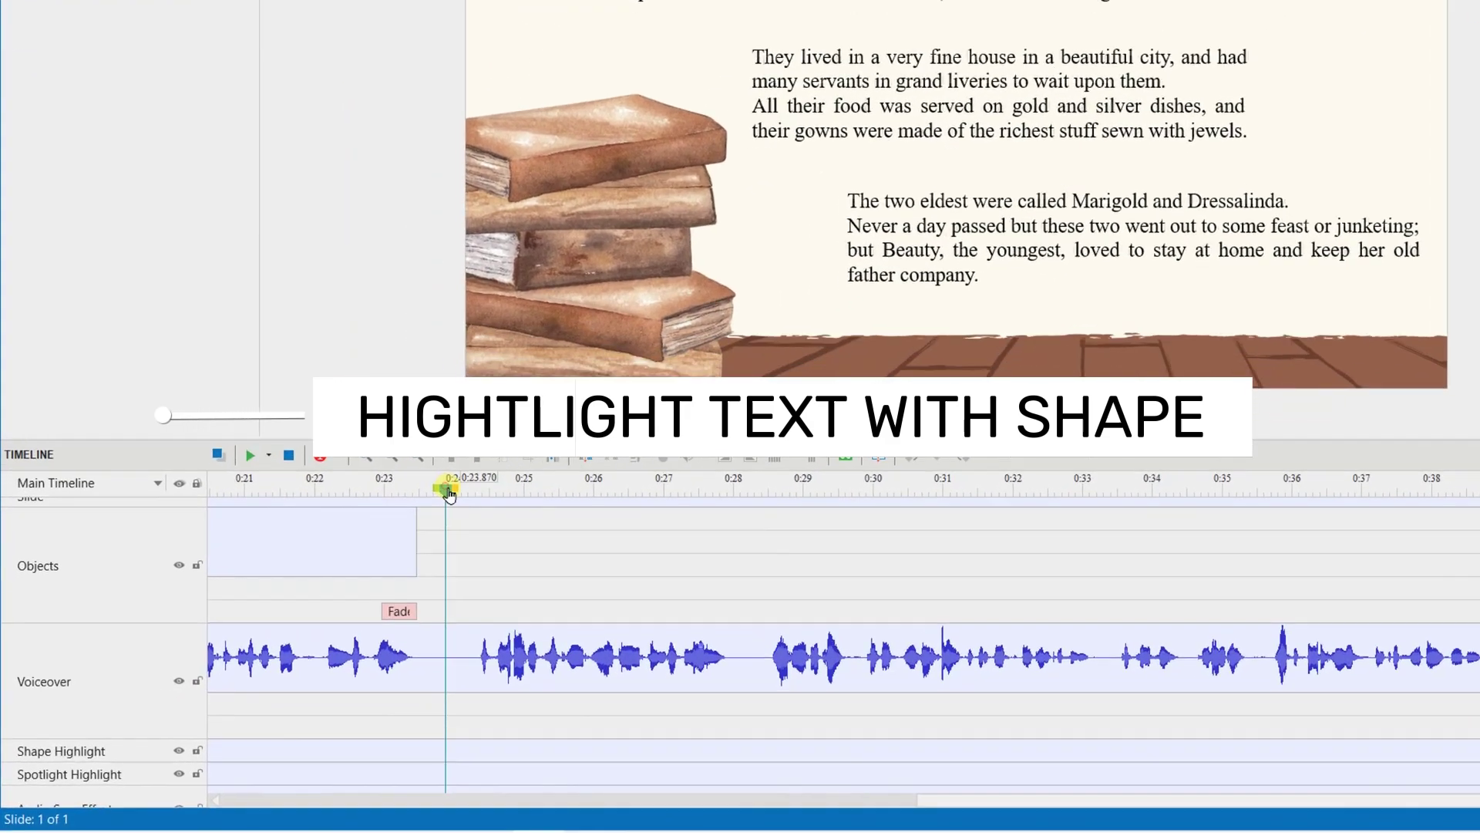
pyautogui.moveTo(476, 493); pyautogui.dragTo(773, 536)
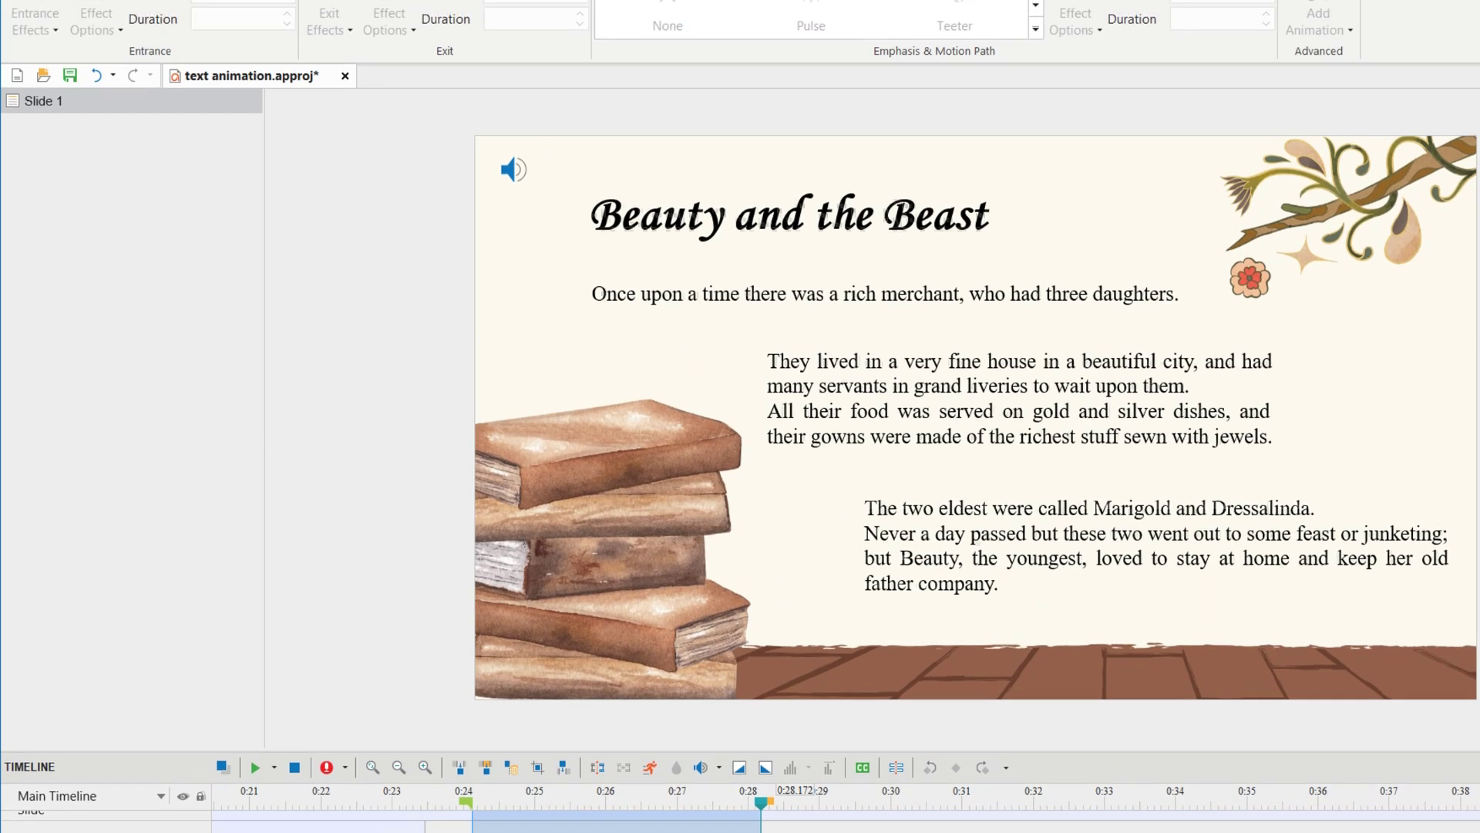
# - Draw a rounded rectangle over the line about the two eldest daughters
pyautogui.click(226, 15)
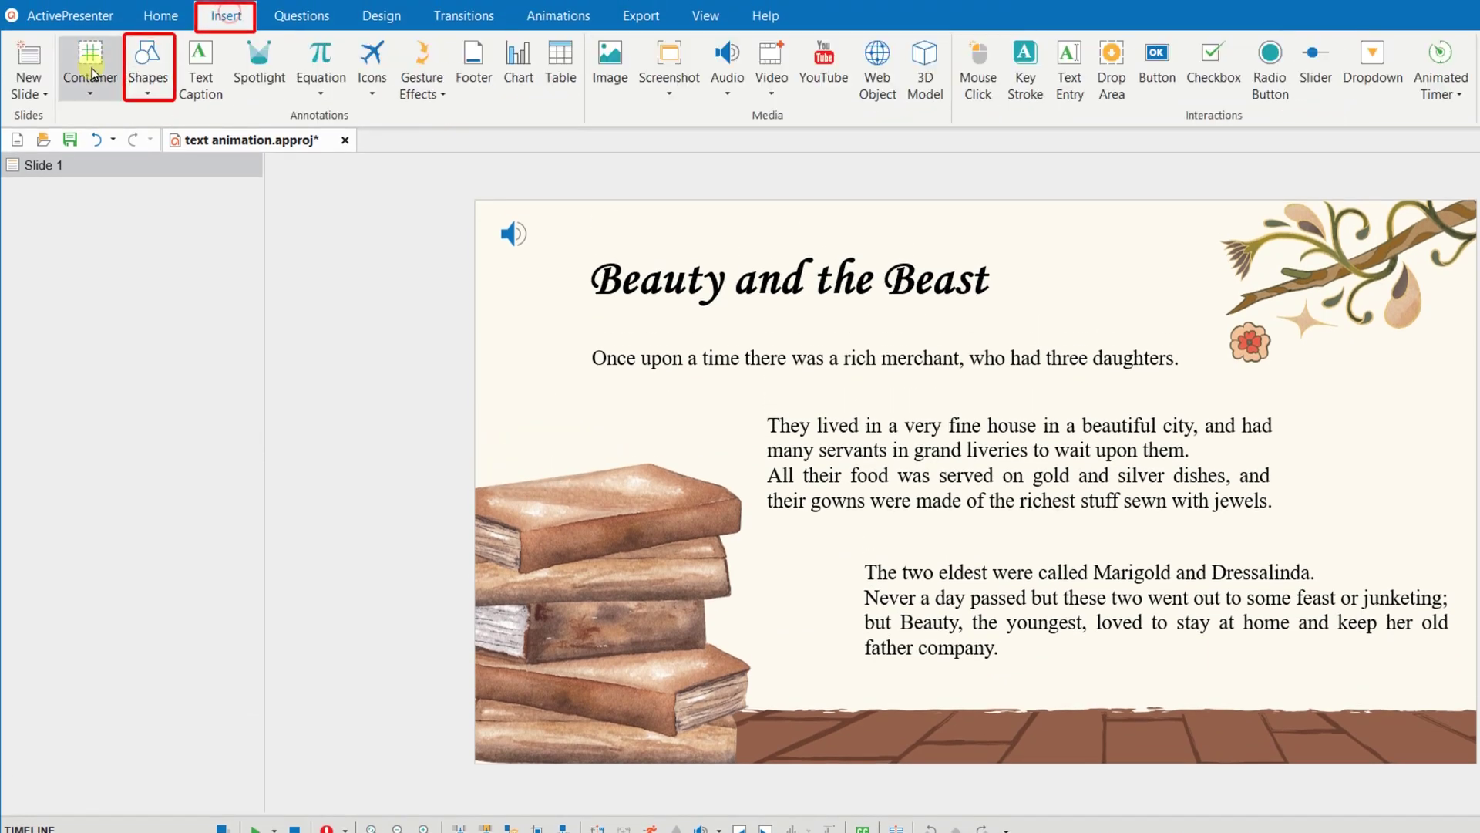
pyautogui.click(146, 81)
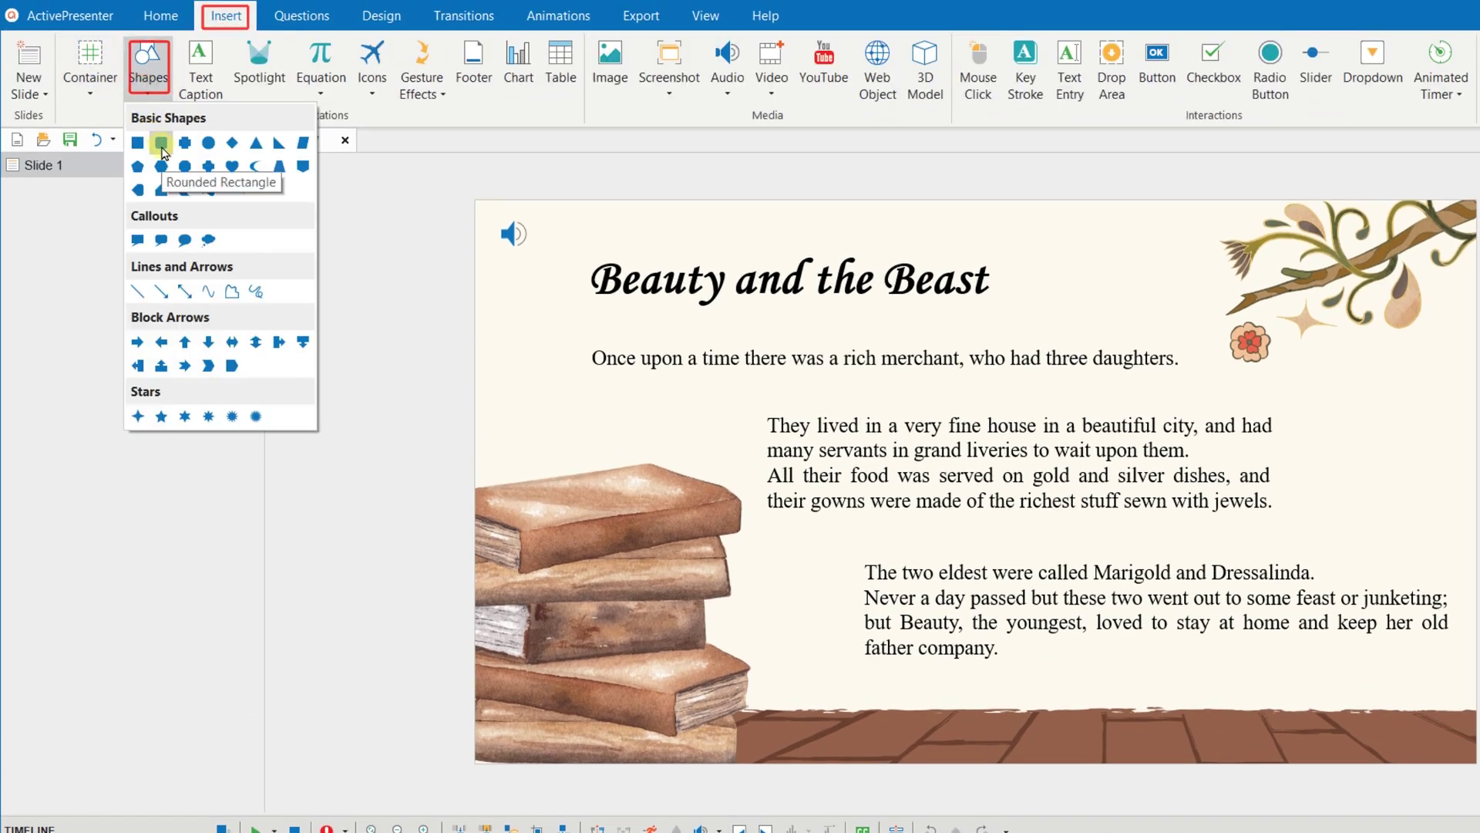
pyautogui.click(161, 145)
pyautogui.moveTo(862, 553)
pyautogui.mouseDown()
pyautogui.moveTo(902, 584)
pyautogui.moveTo(1321, 584)
pyautogui.mouseUp()
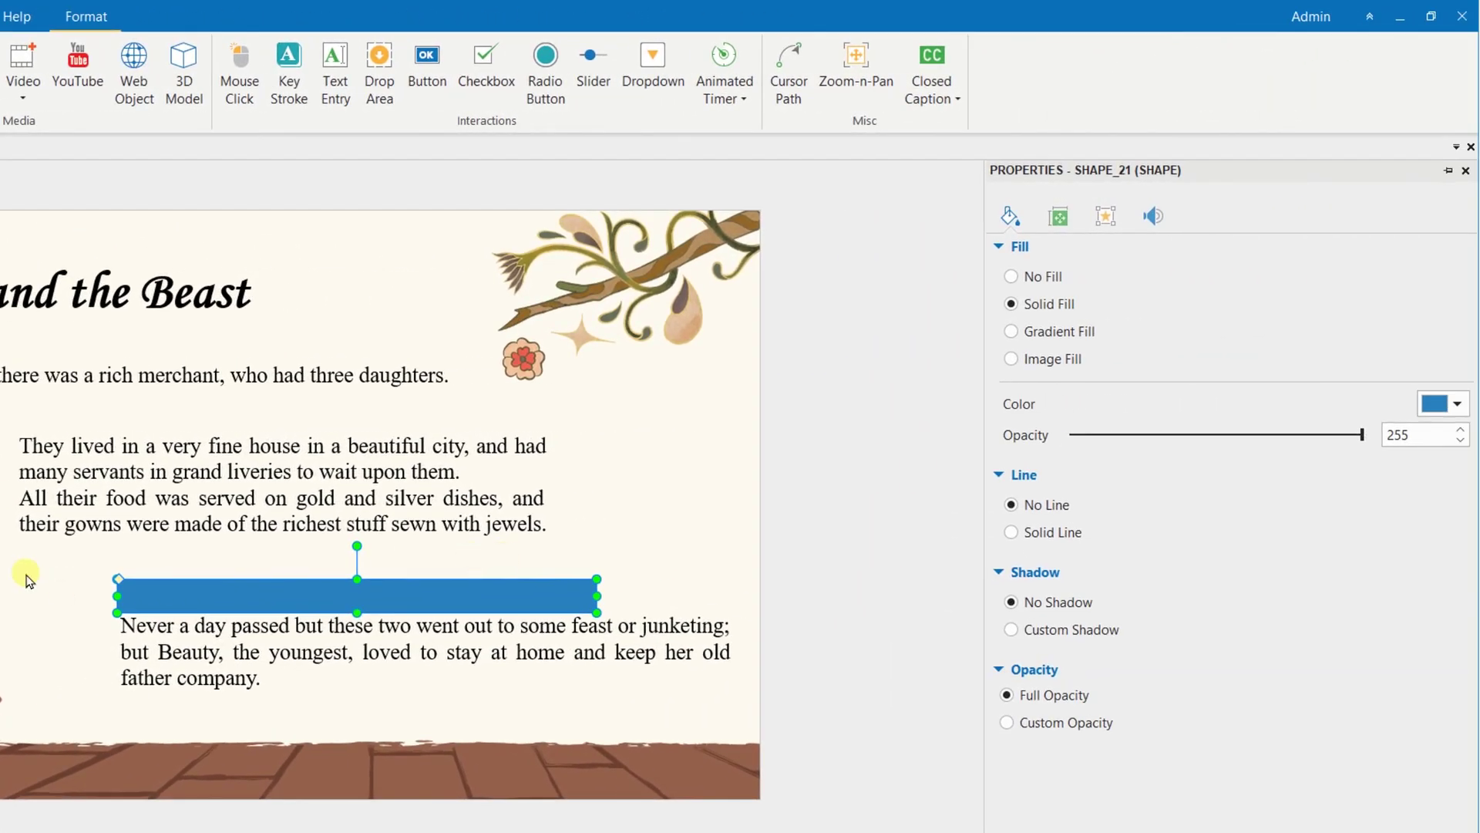
# - Make the rectangle brown at opacity 80 and resize it to fit the line
pyautogui.click(1479, 388)
pyautogui.click(1366, 557)
pyautogui.moveTo(1295, 434); pyautogui.dragTo(1187, 434)
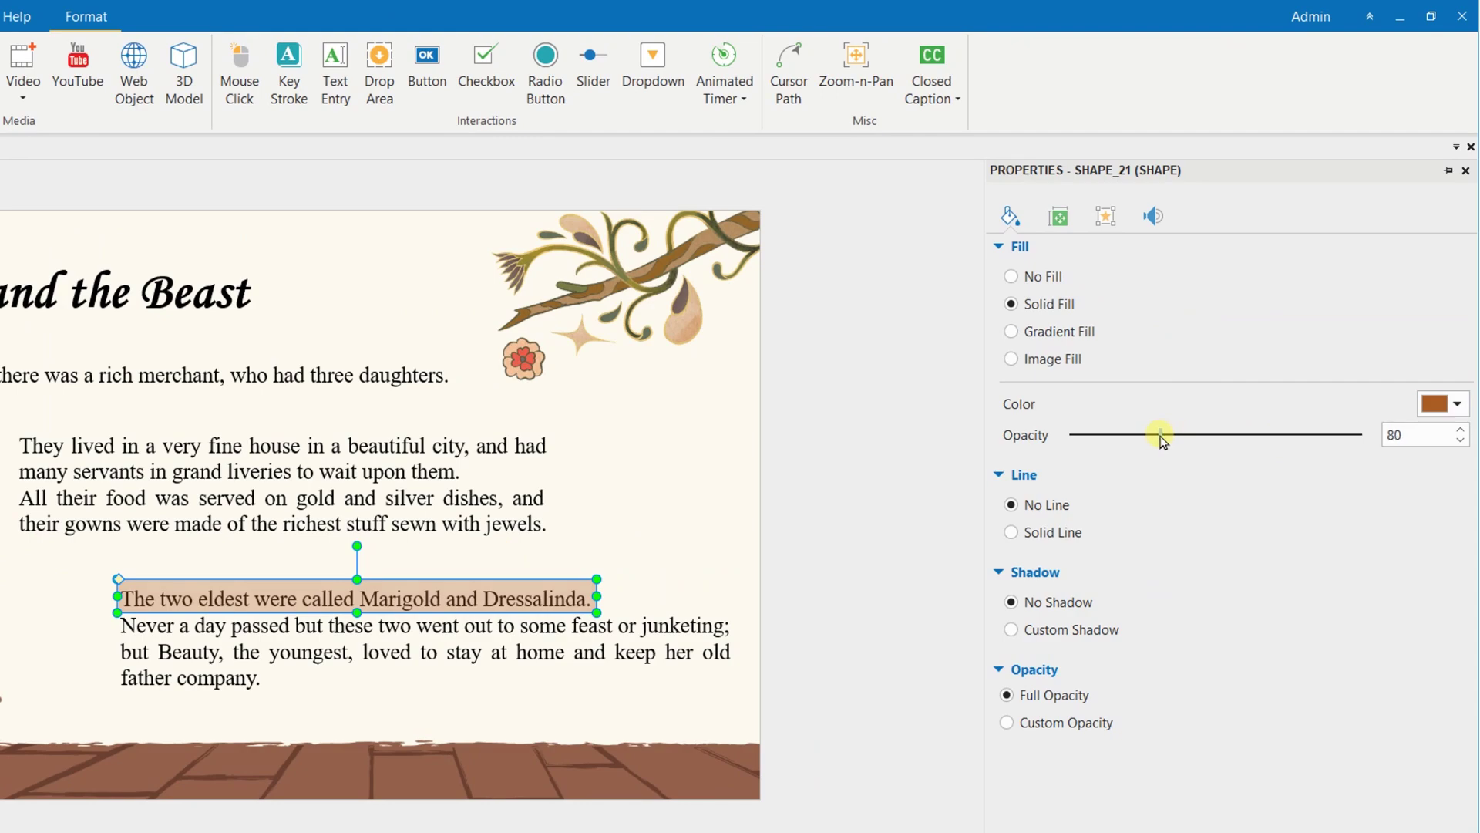
pyautogui.moveTo(359, 578); pyautogui.dragTo(360, 578)
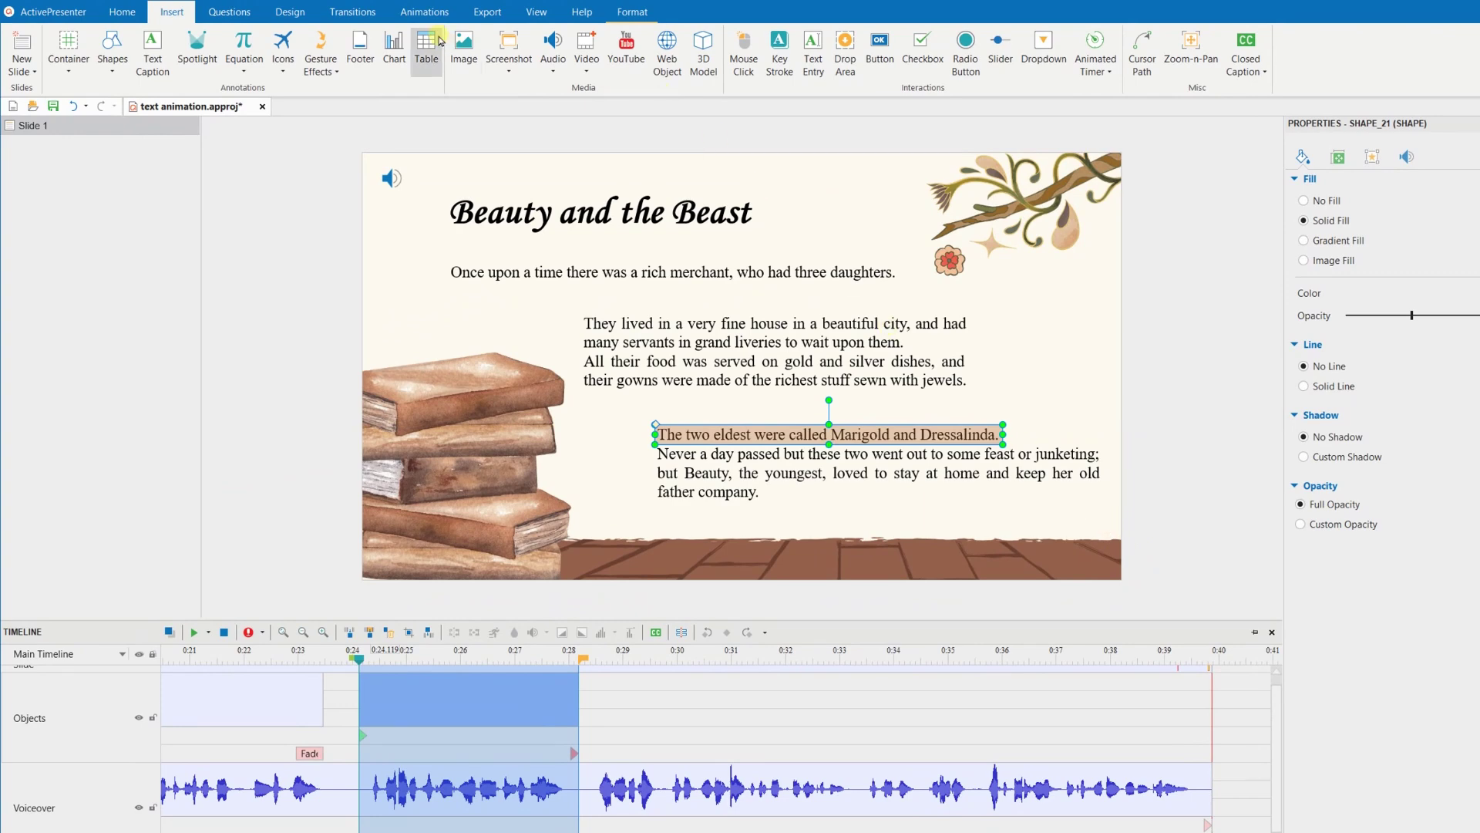
# - Give the brown rectangle a Fade In entrance and a Fade Out exit, 0.5 seconds each
pyautogui.click(420, 11)
pyautogui.click(26, 50)
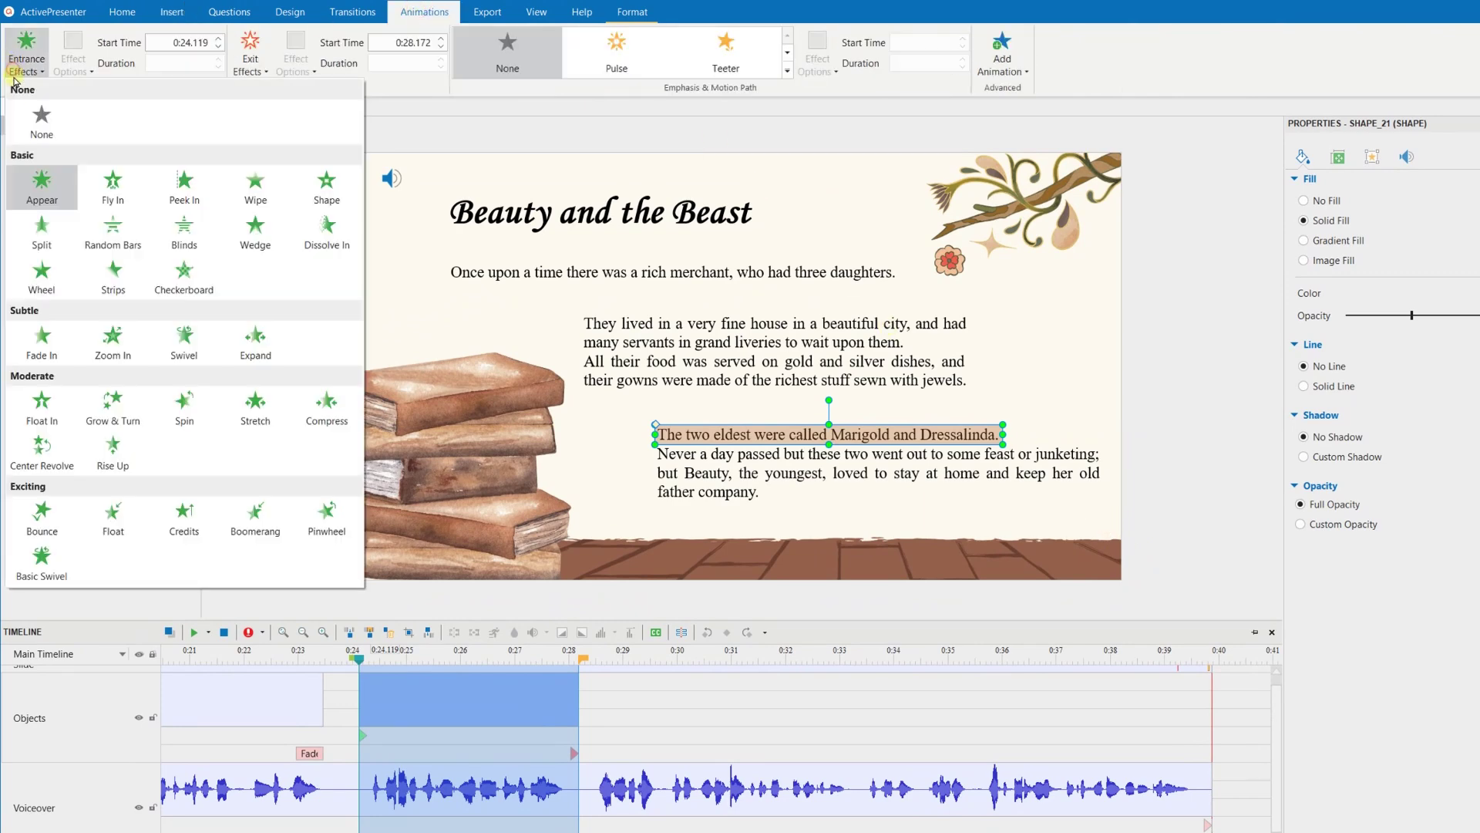
pyautogui.click(39, 351)
pyautogui.click(249, 50)
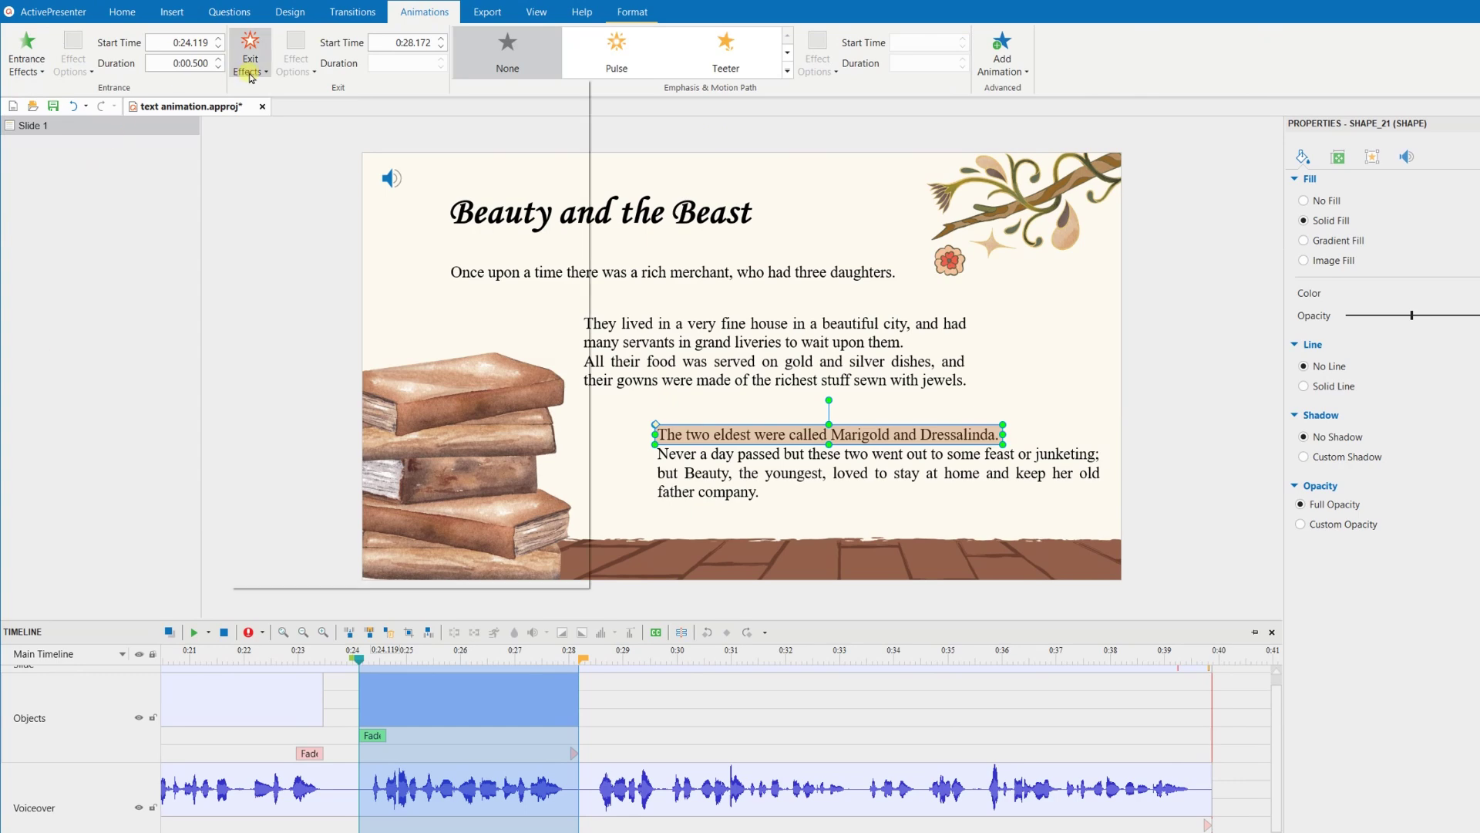
pyautogui.click(275, 348)
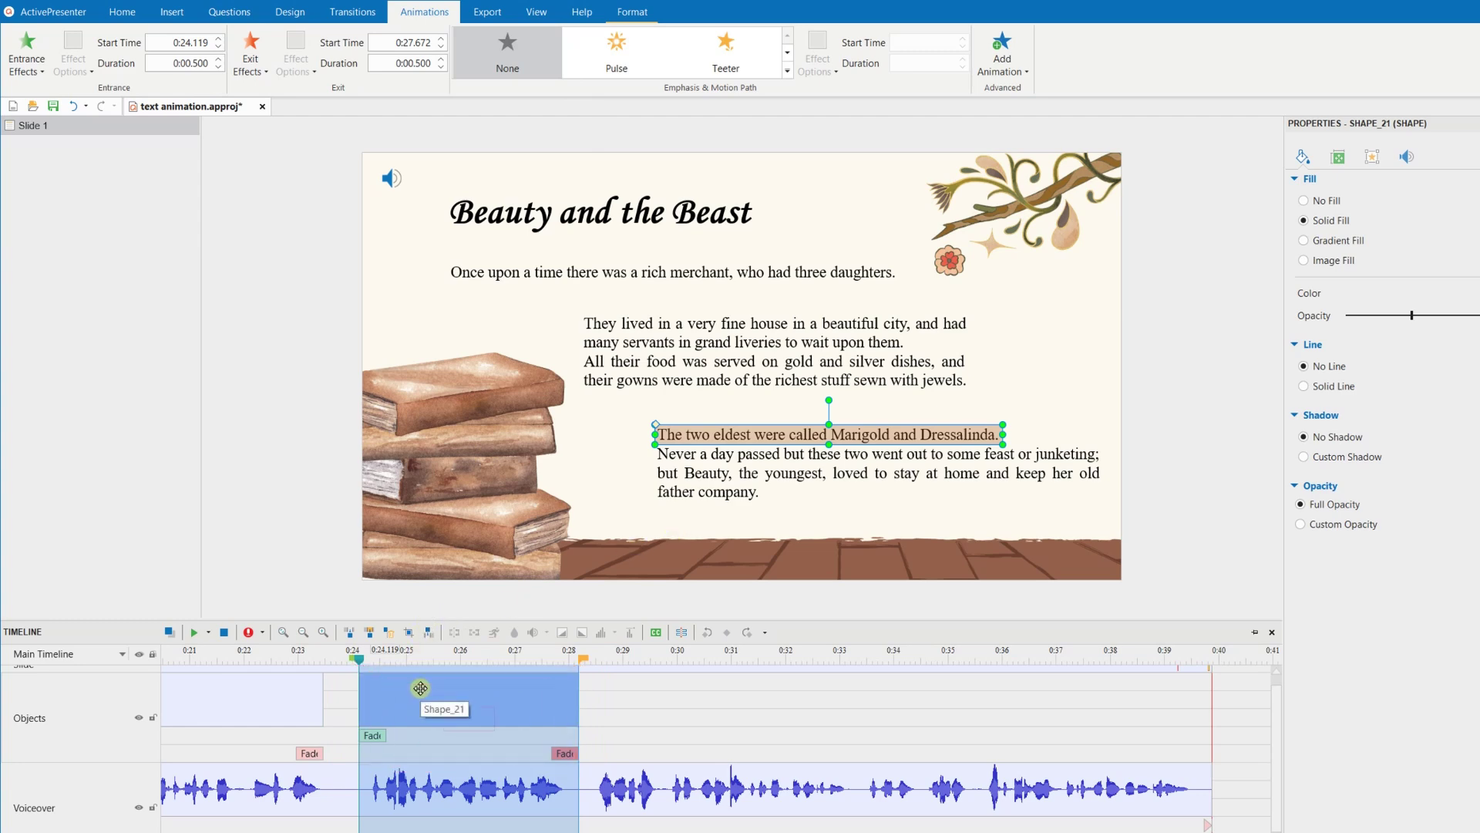
# - Extend the highlight to 0:28.350 and place a copy lasting to 0:33.280 over the 'Never a day passed' line
pyautogui.moveTo(584, 657); pyautogui.dragTo(588, 658)
pyautogui.click(699, 673)
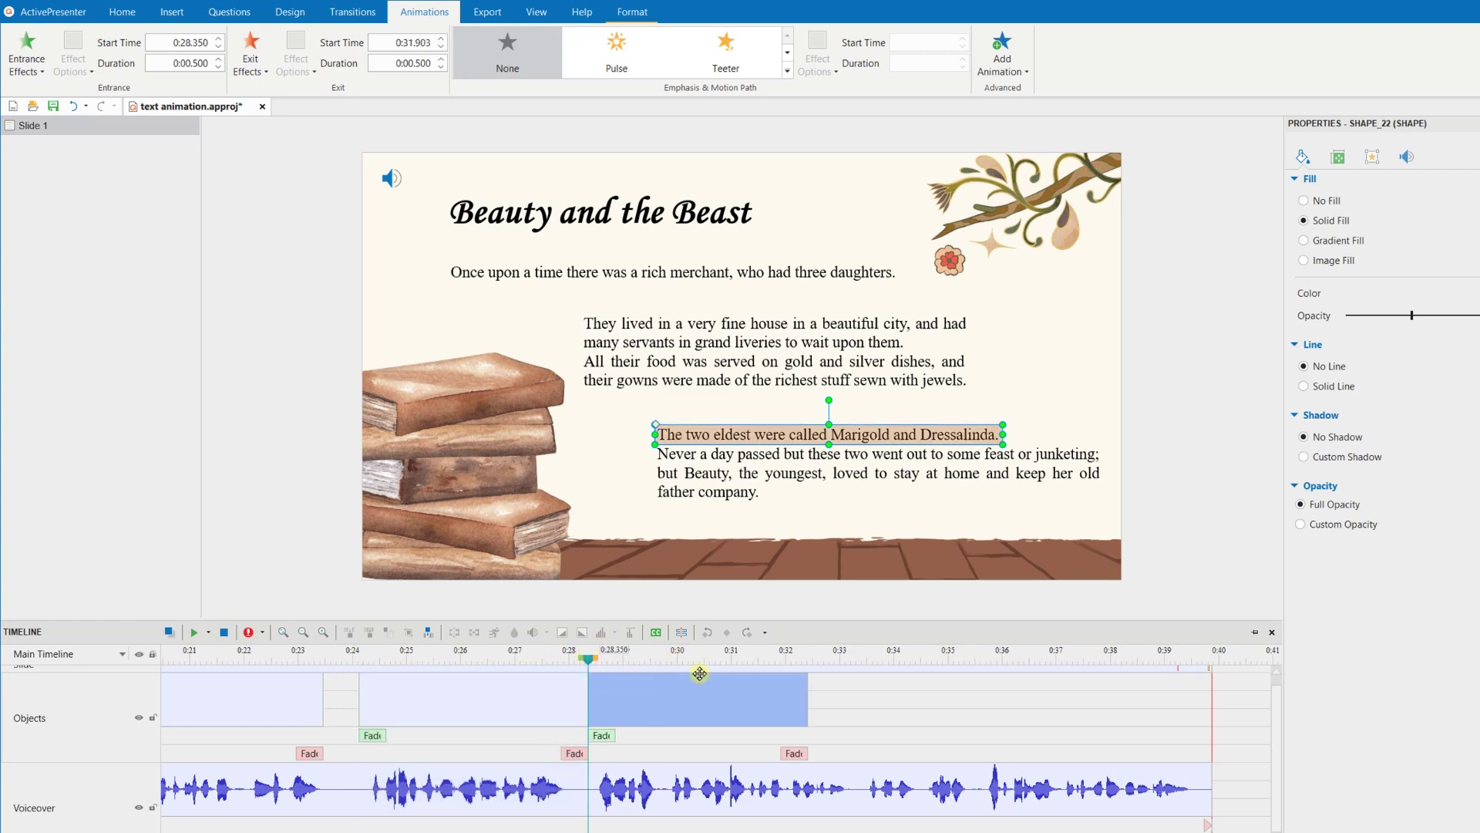
pyautogui.moveTo(807, 685); pyautogui.dragTo(852, 692)
pyautogui.moveTo(885, 441); pyautogui.dragTo(886, 461)
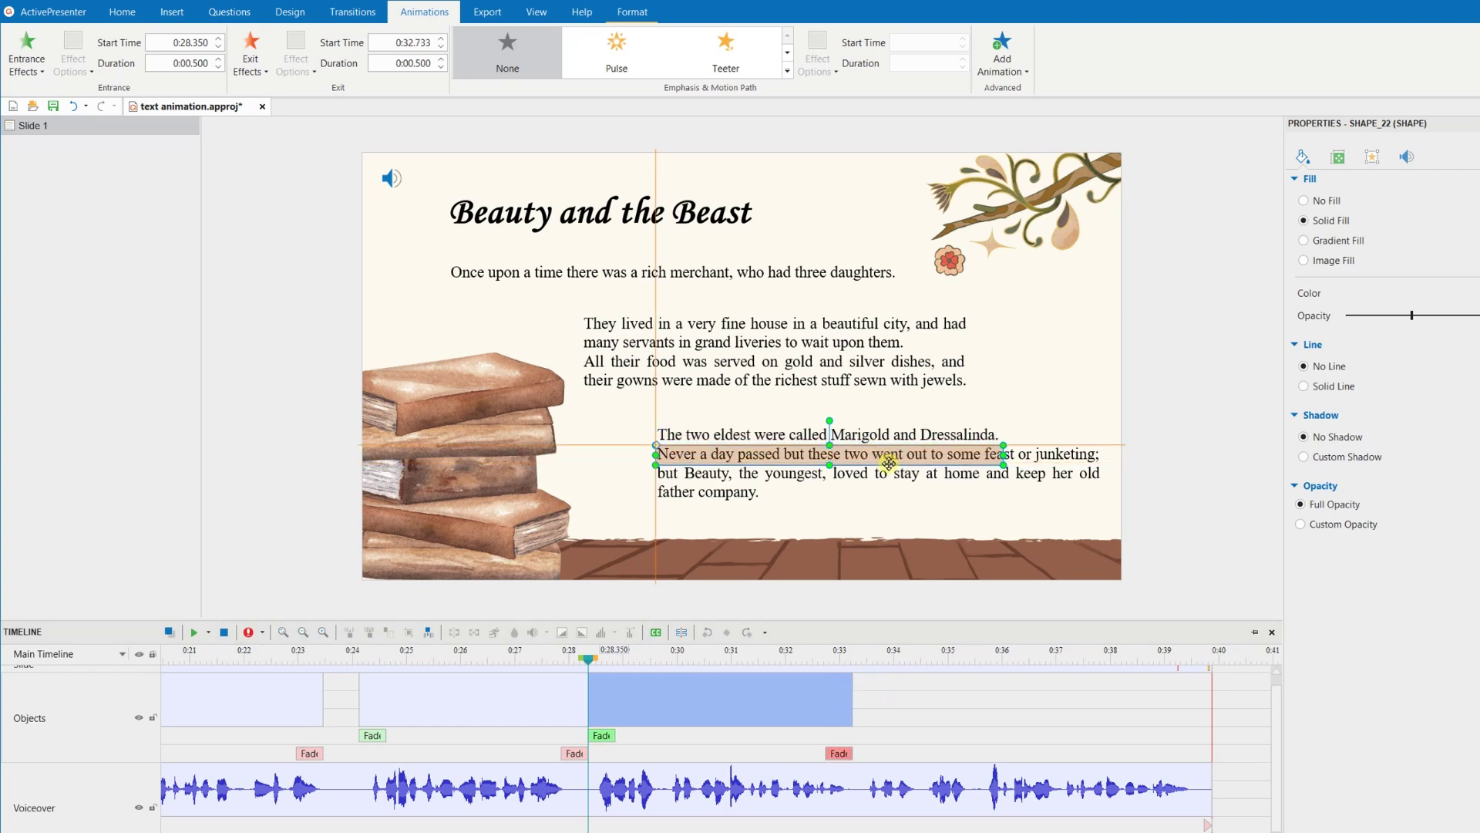
pyautogui.moveTo(1006, 456); pyautogui.dragTo(1103, 458)
# - Narrow the last highlight to end at 'father company.' and launch the HTML5 Demonstration preview
pyautogui.click(983, 525)
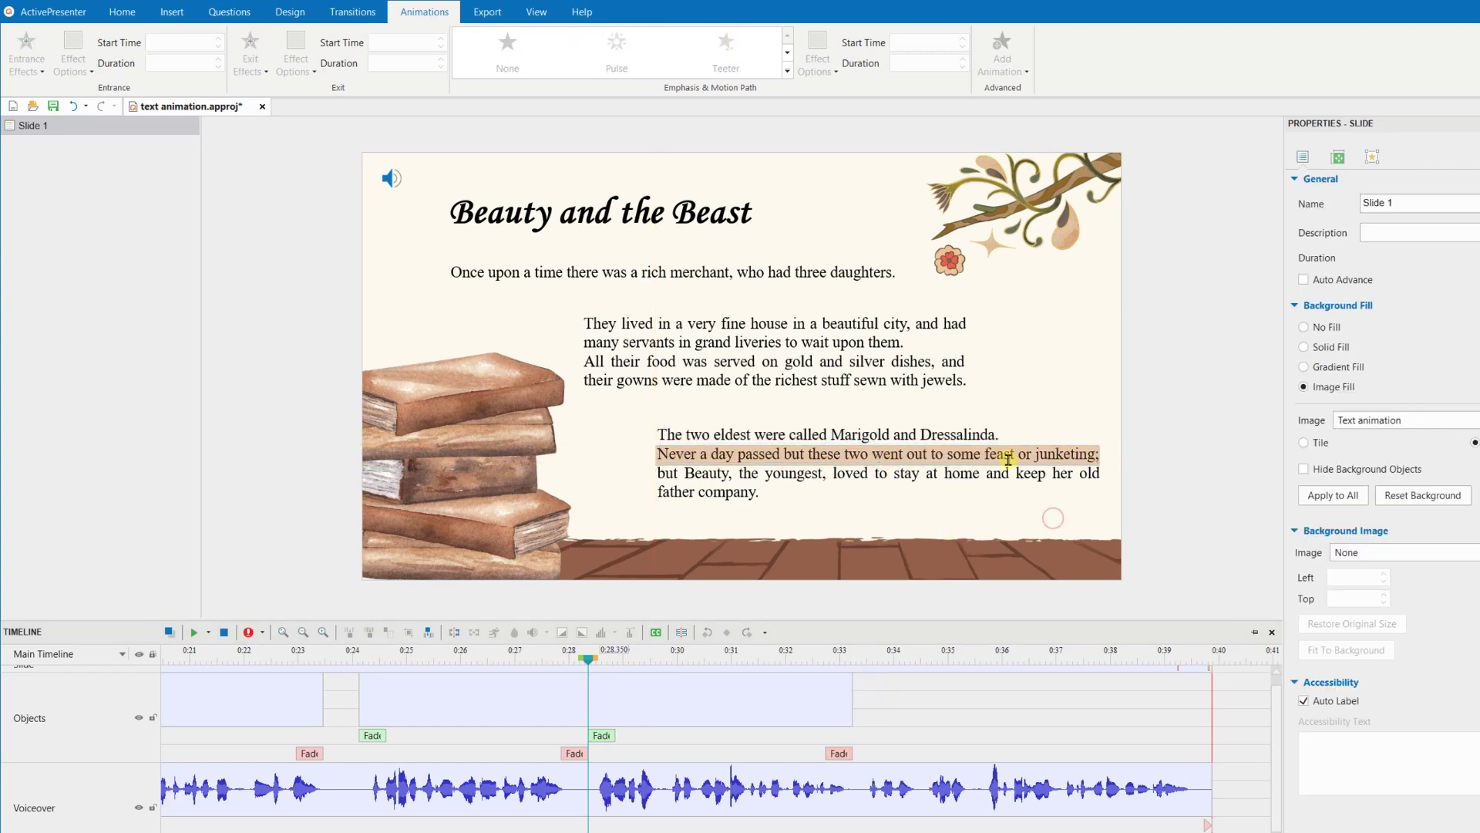
pyautogui.click(1006, 459)
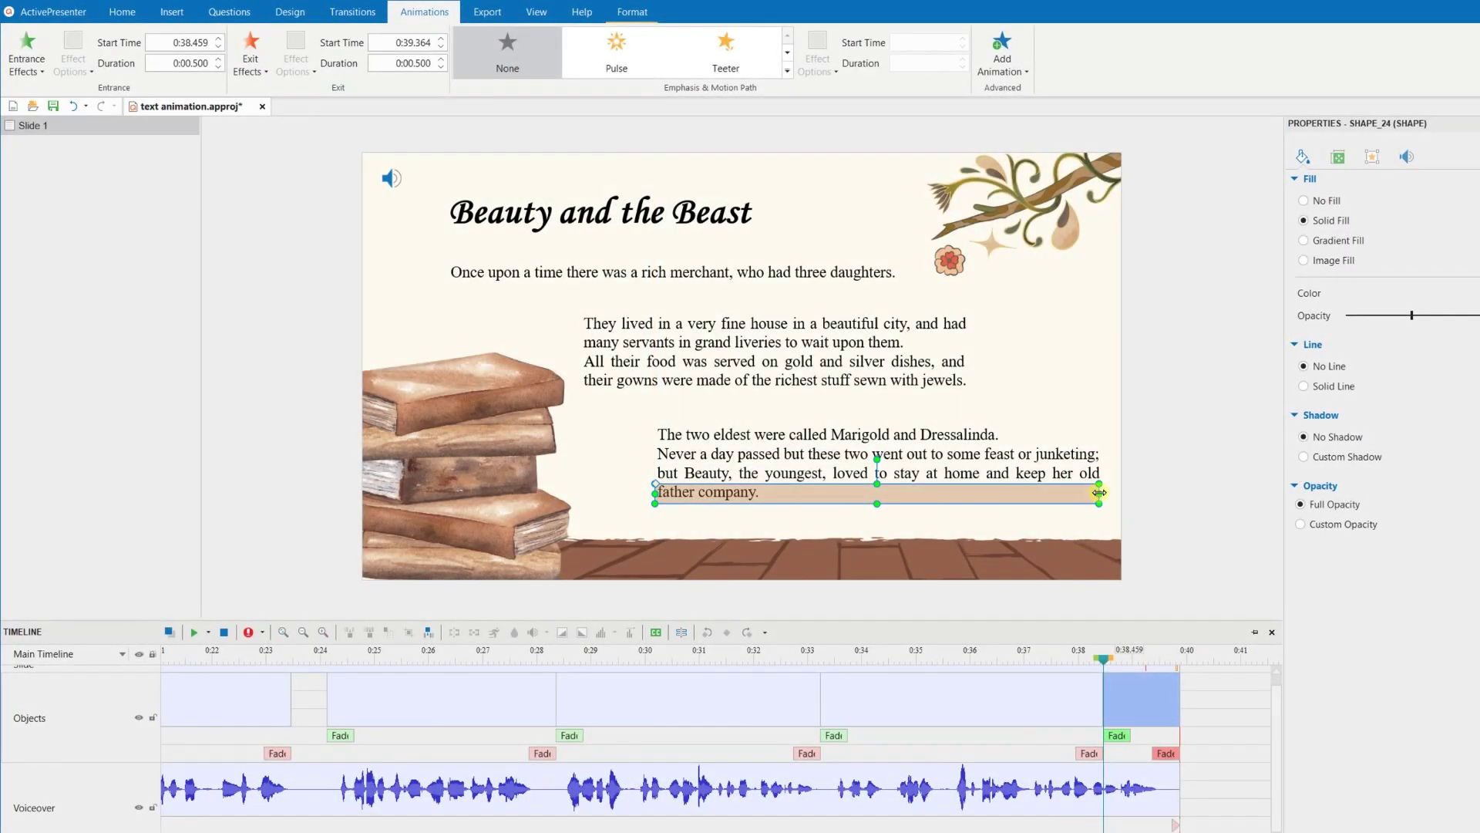
pyautogui.moveTo(1100, 493); pyautogui.dragTo(769, 499)
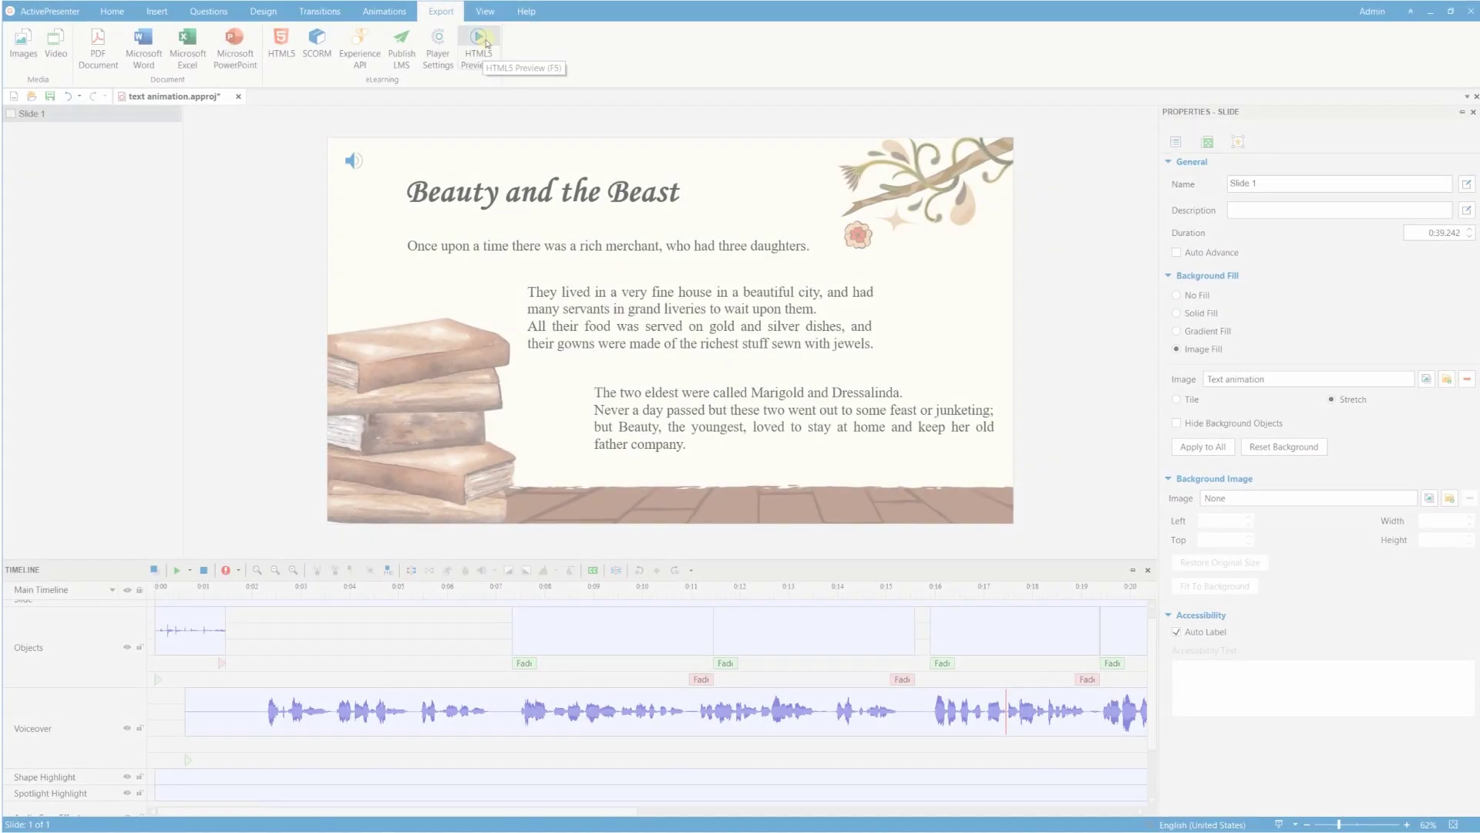
pyautogui.click(485, 63)
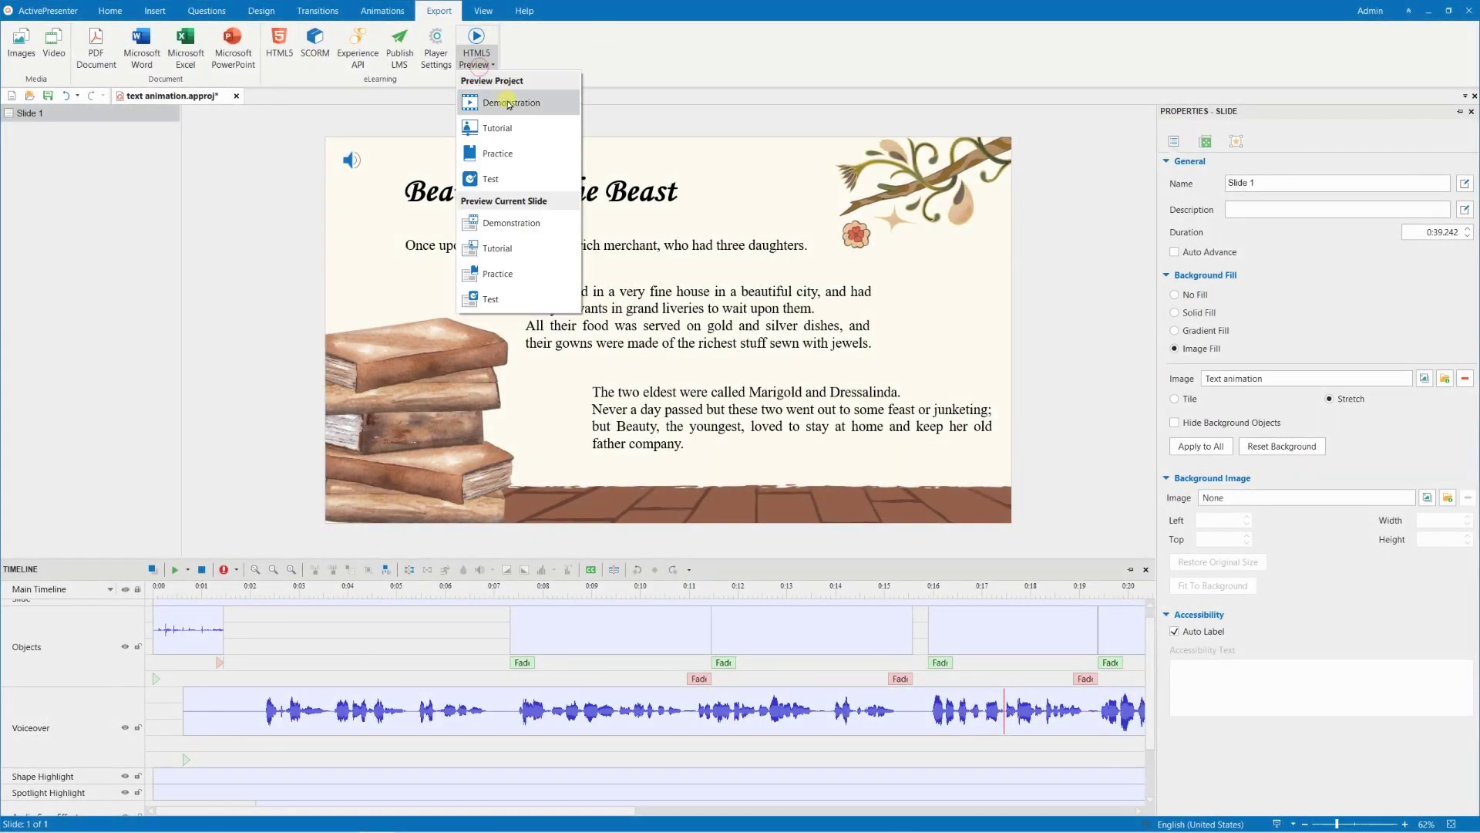
pyautogui.click(505, 102)
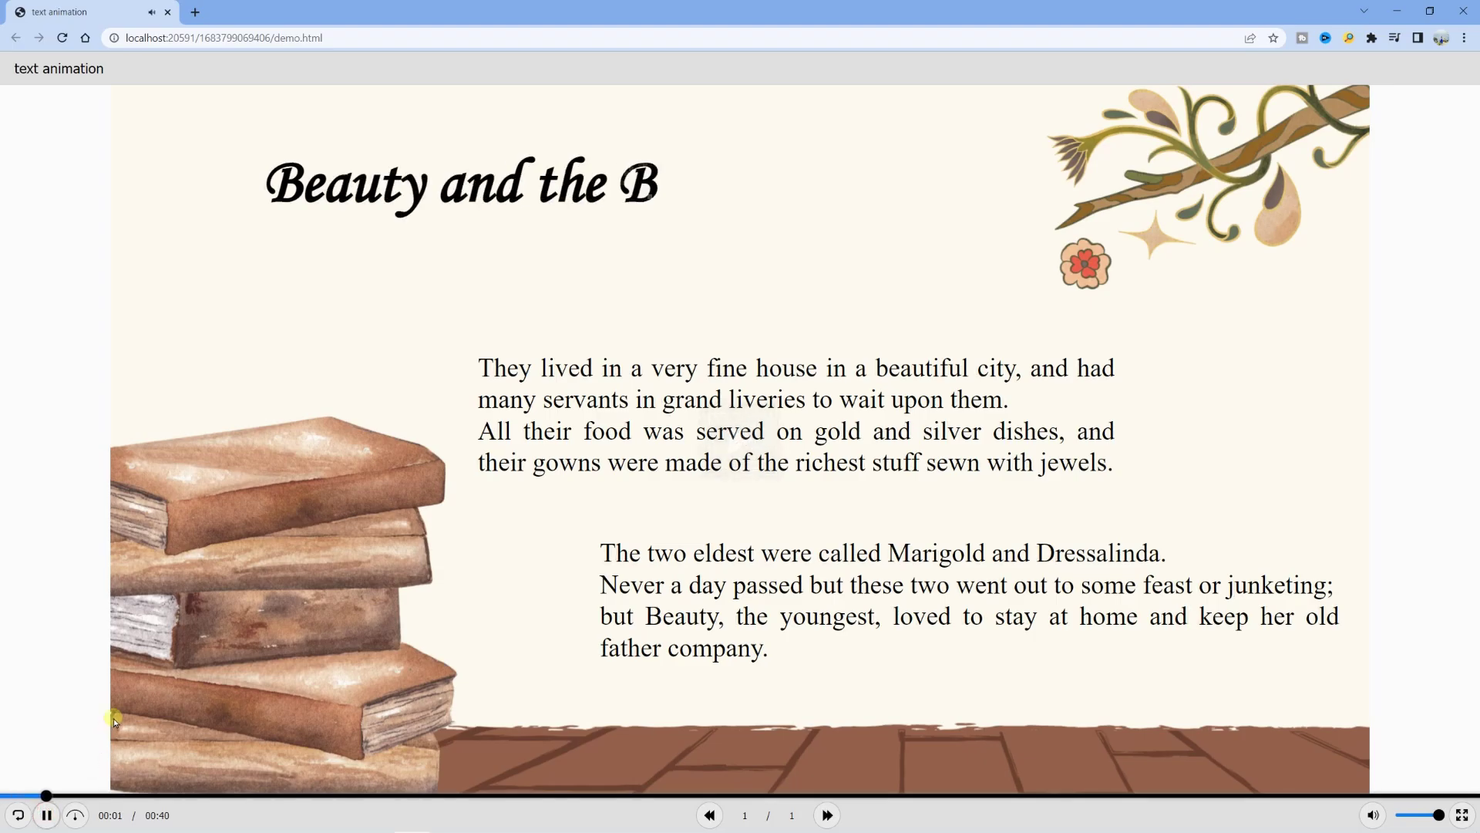